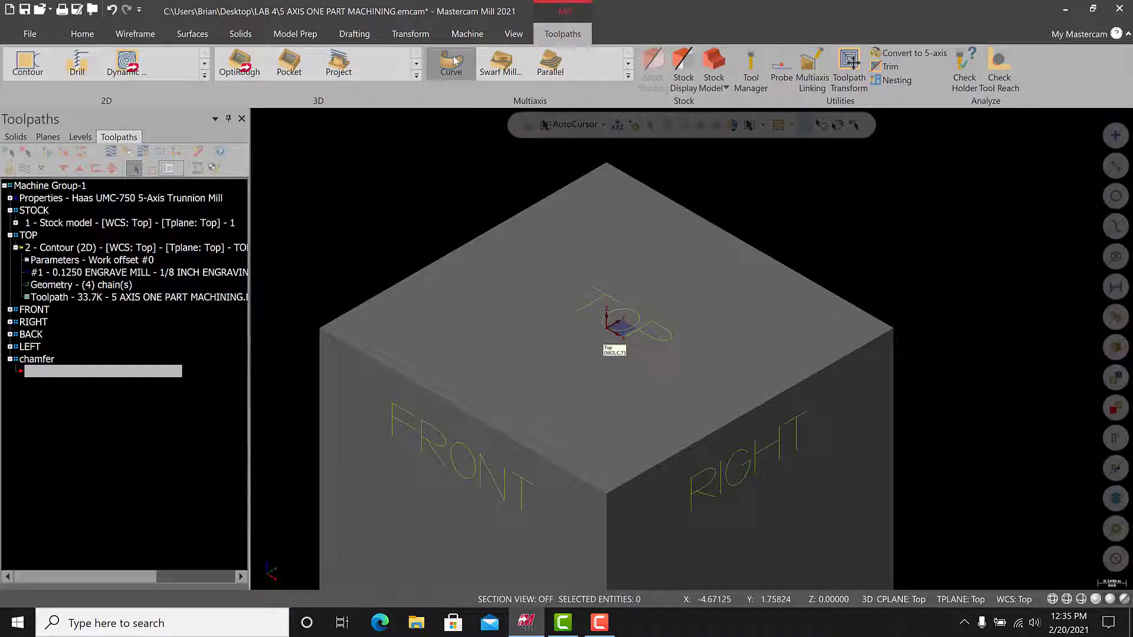
left_click(627, 78)
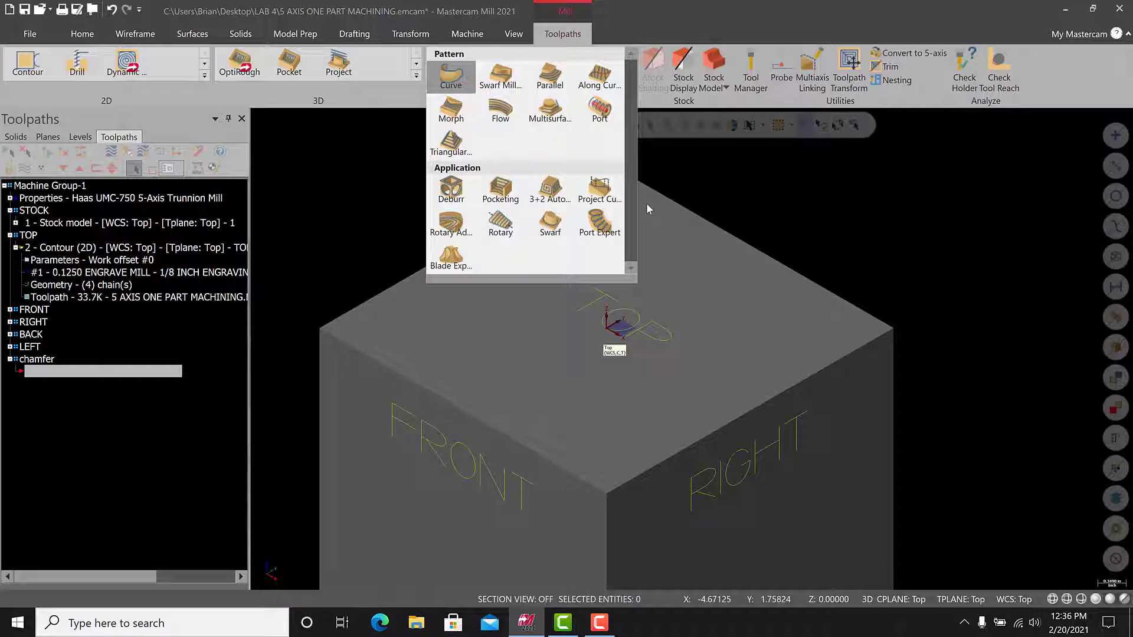
left_click(386, 219)
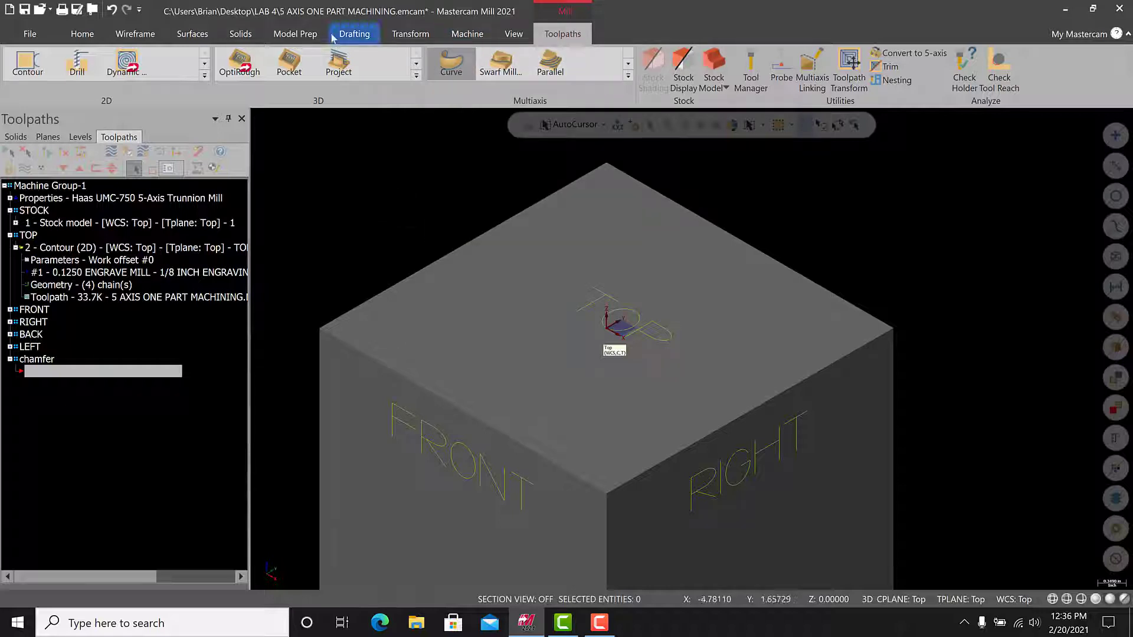
- Chamfer all edges of the block's top face with a one-distance chamfer of 0.05 and save the file
left_click(240, 33)
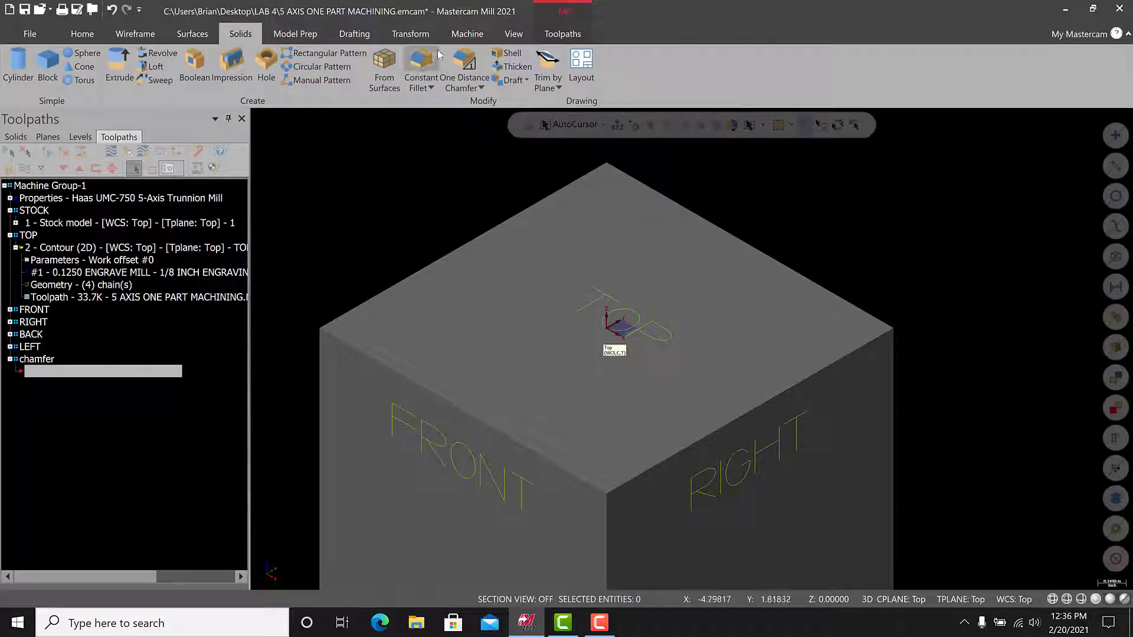
left_click(466, 63)
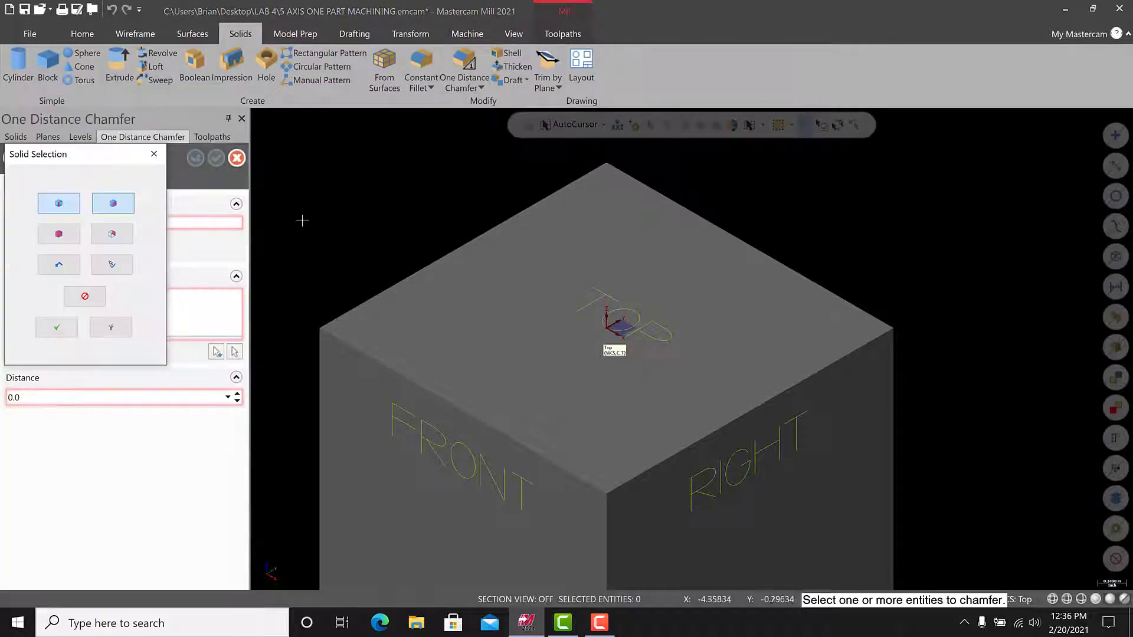
left_click(469, 331)
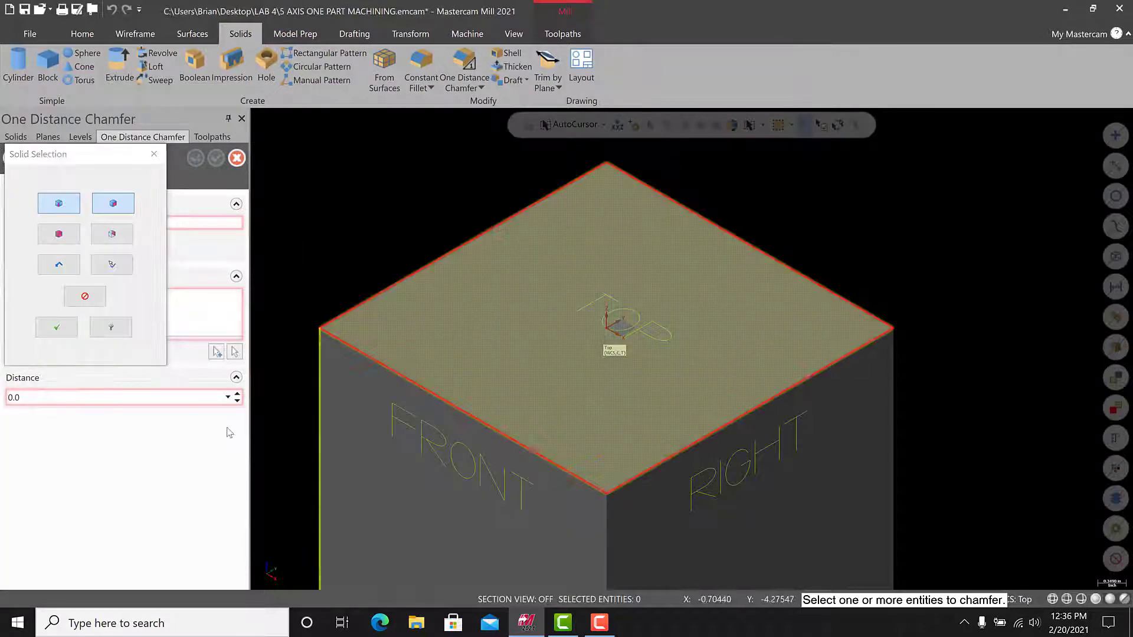
left_click(57, 326)
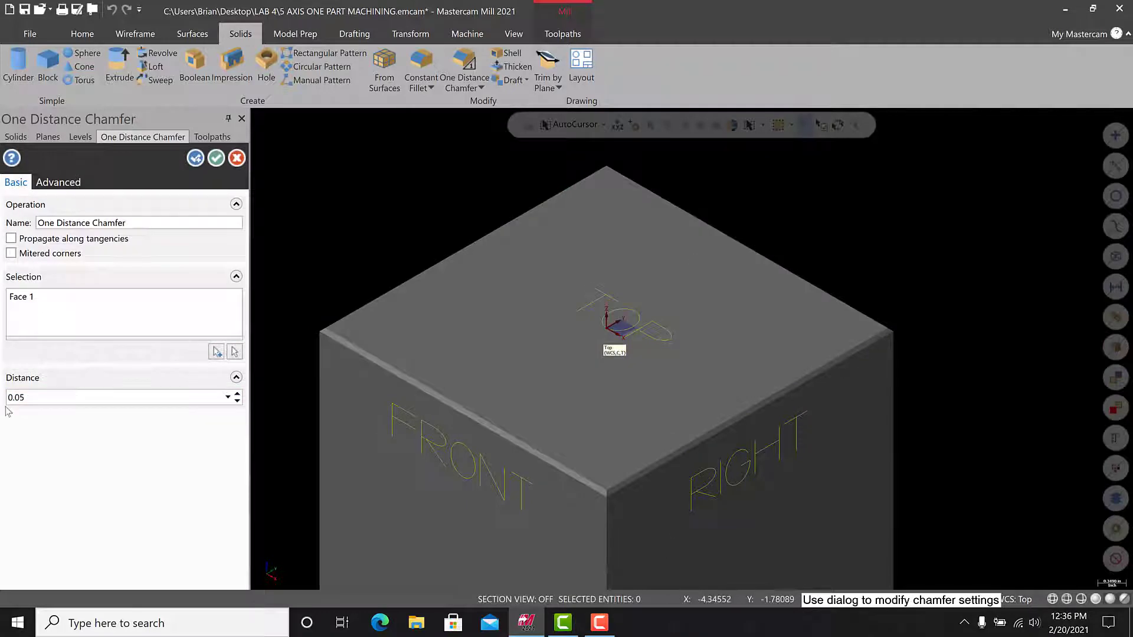
left_click(216, 158)
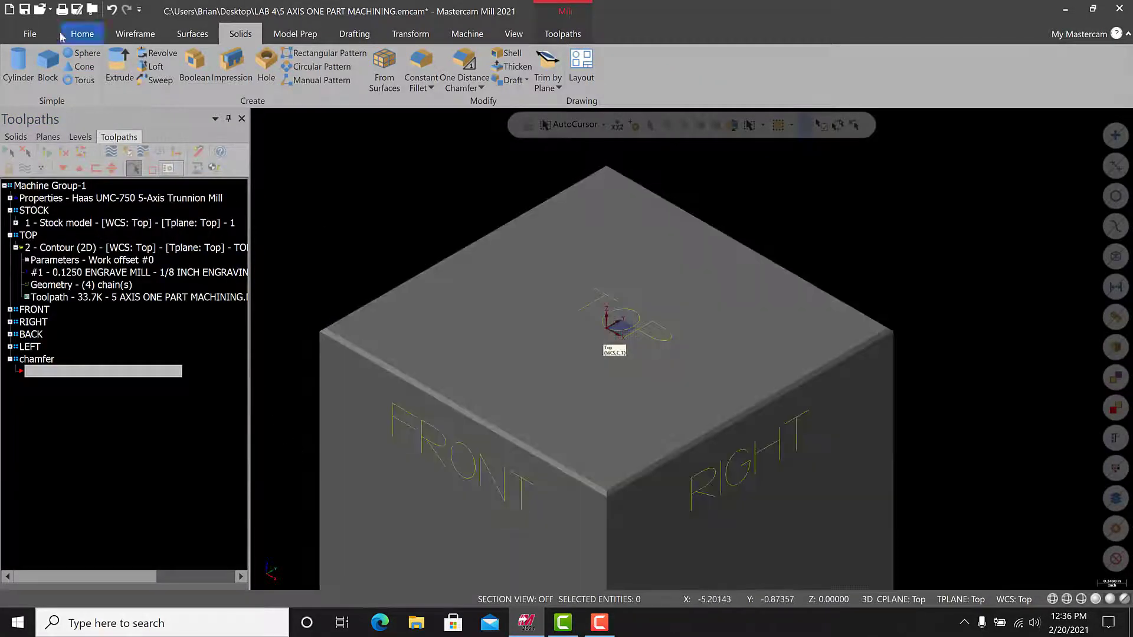
left_click(24, 8)
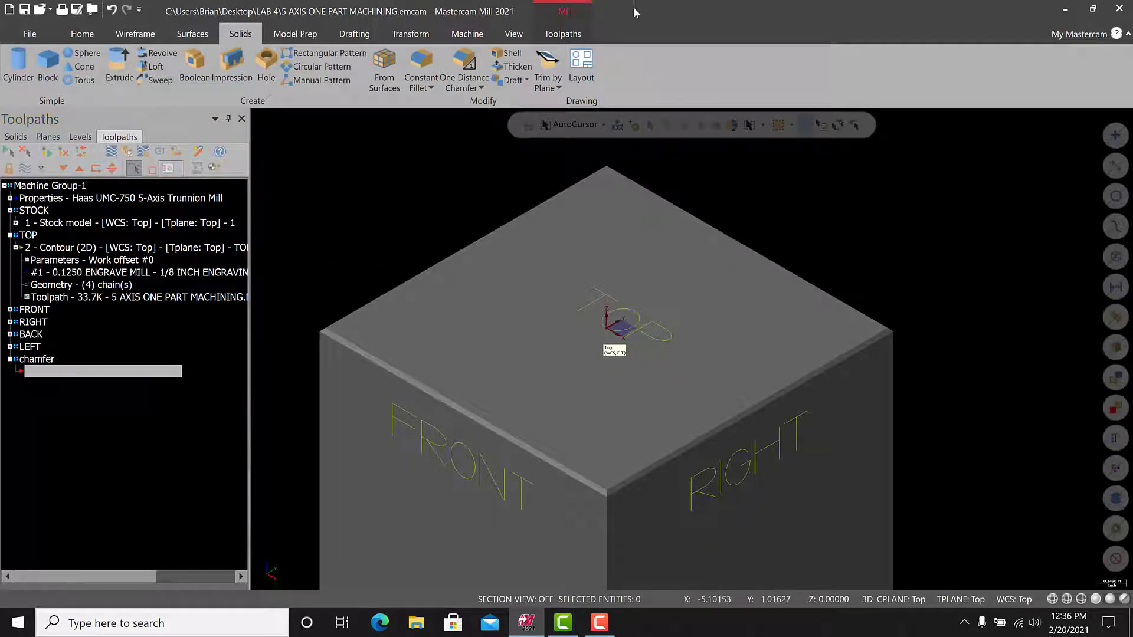
- Make level 3 active and delete all of its entities, including the geometry associated with operations
left_click(562, 35)
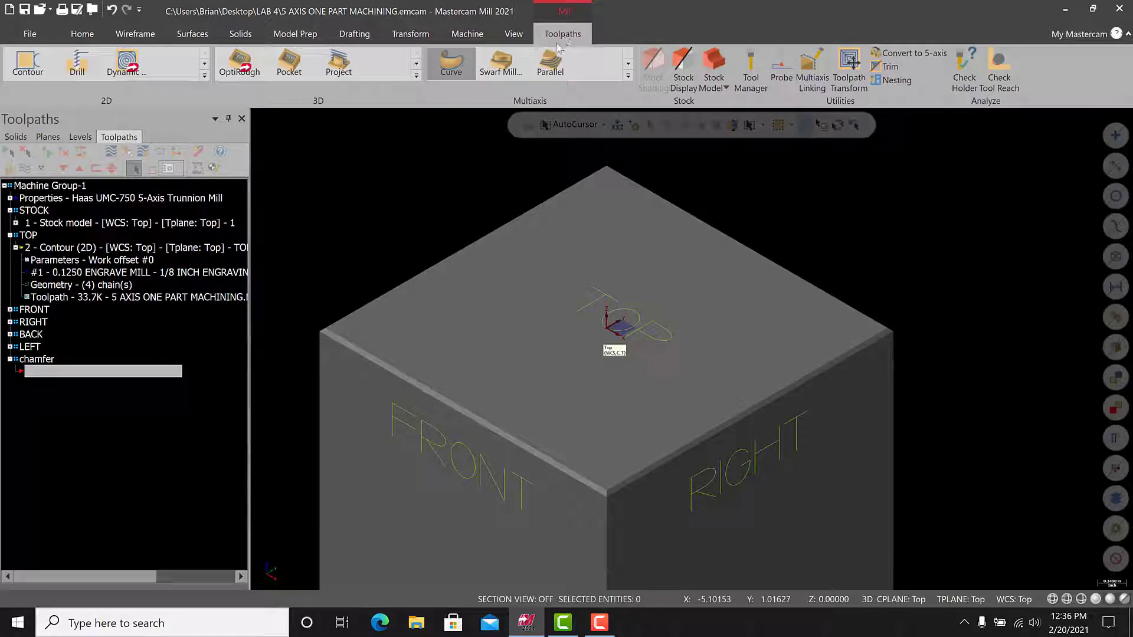
left_click(450, 65)
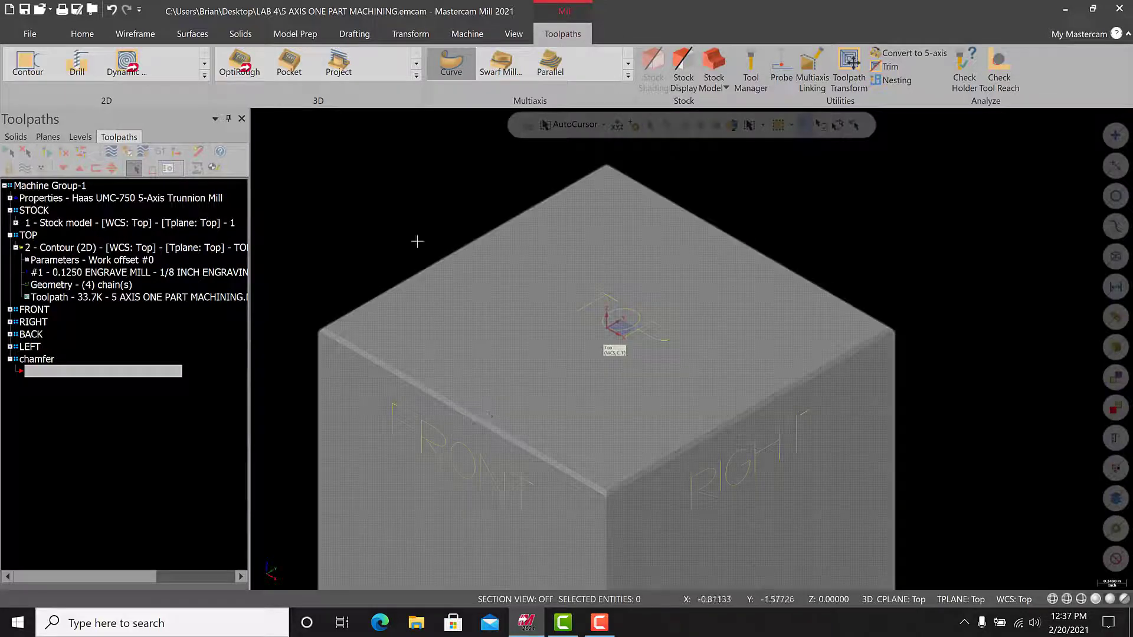
left_click(135, 34)
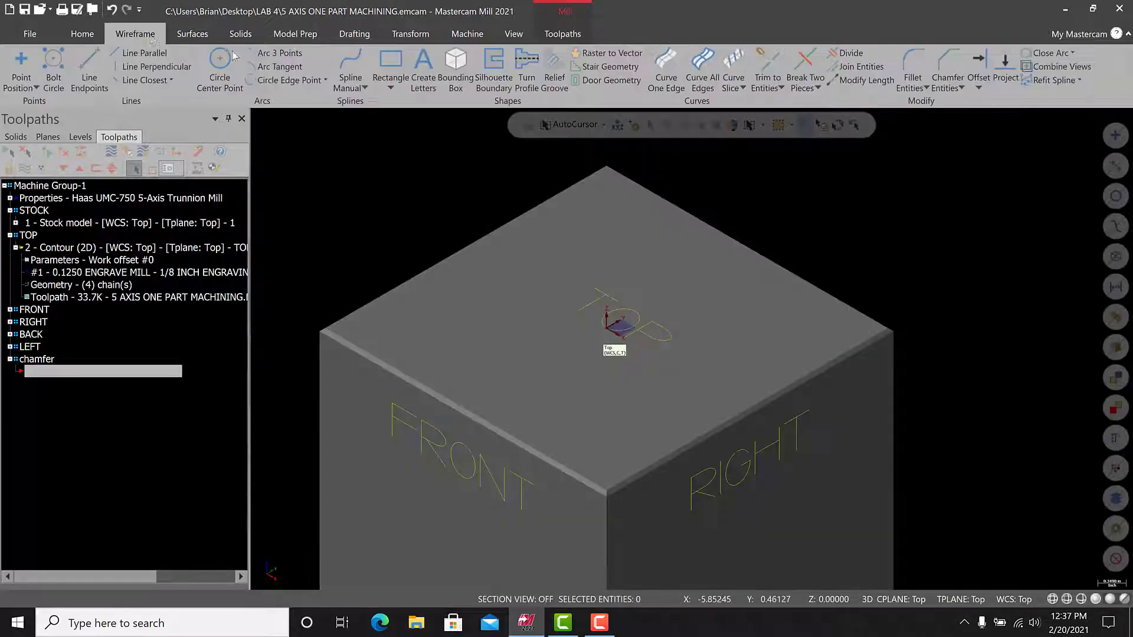
left_click(80, 136)
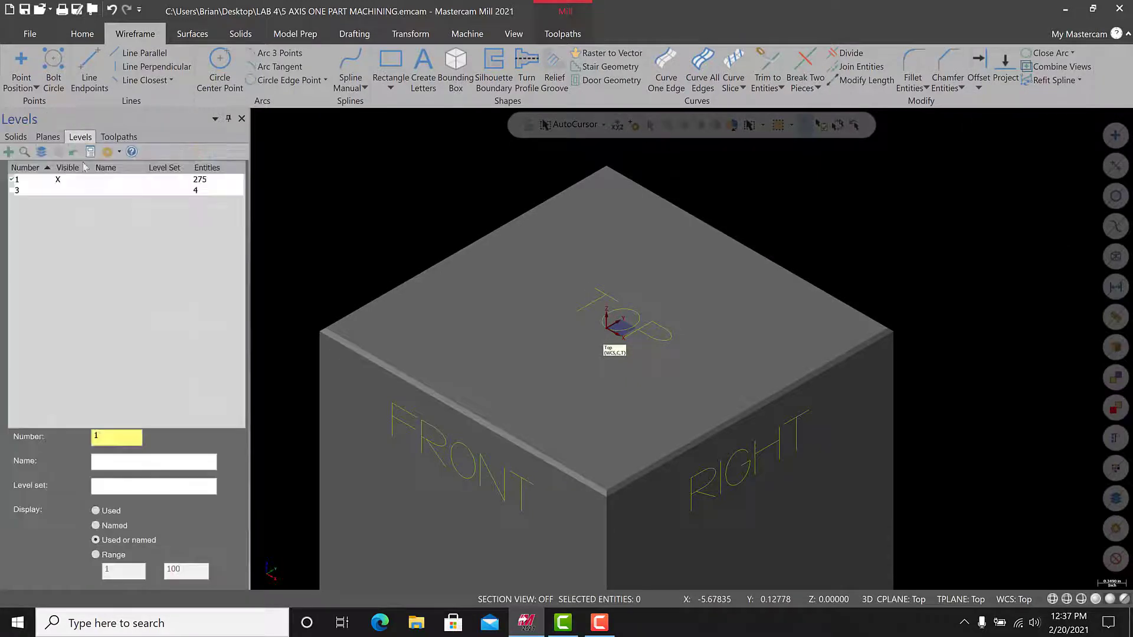
left_click(105, 192)
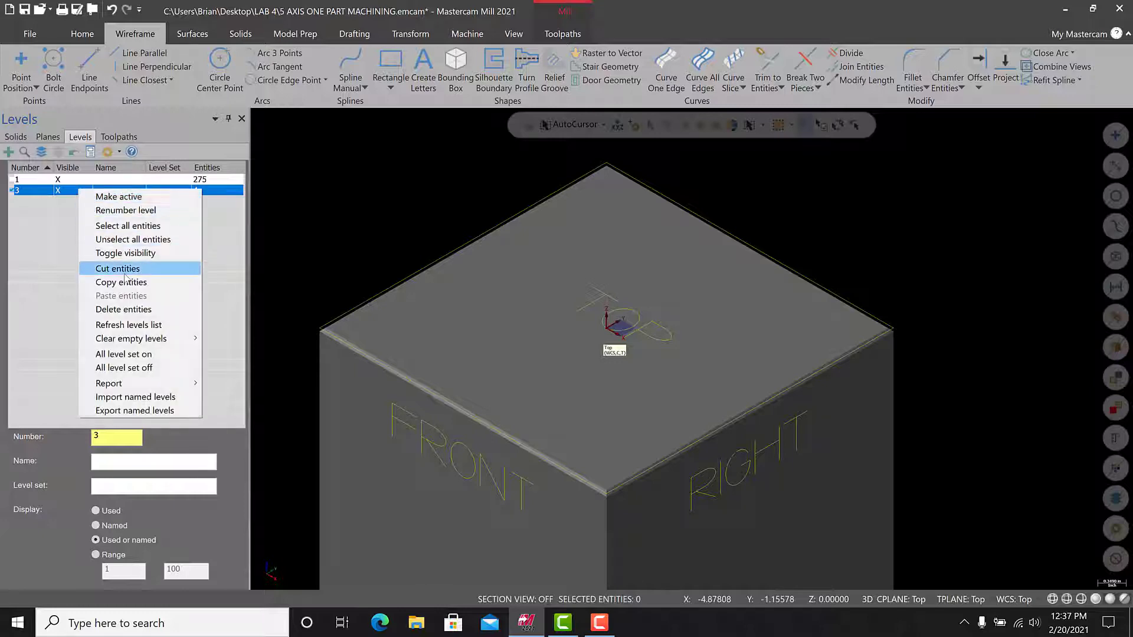
left_click(128, 310)
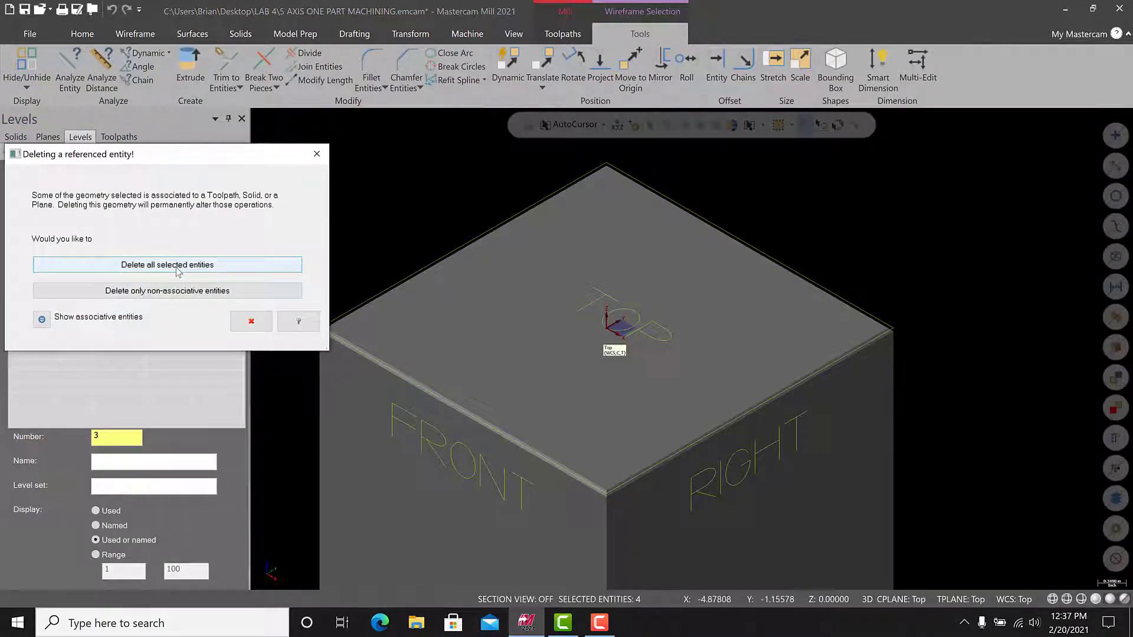
left_click(178, 265)
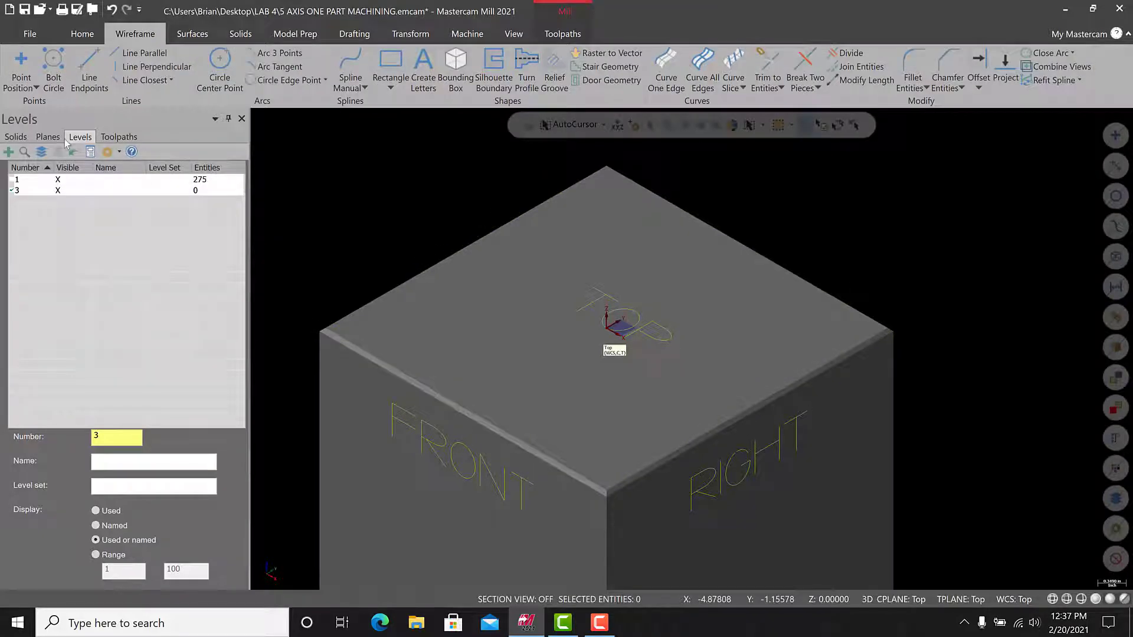
- Expand the FRONT, RIGHT, BACK and LEFT toolpath groups to view their operations
left_click(131, 140)
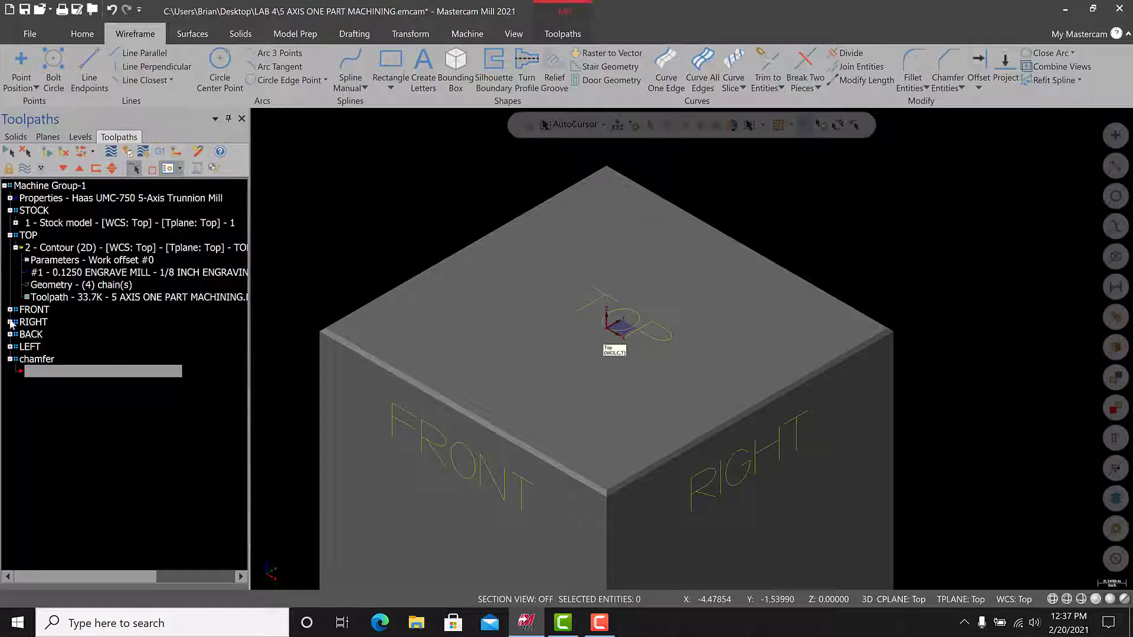
left_click(10, 321)
left_click(9, 309)
left_click(9, 359)
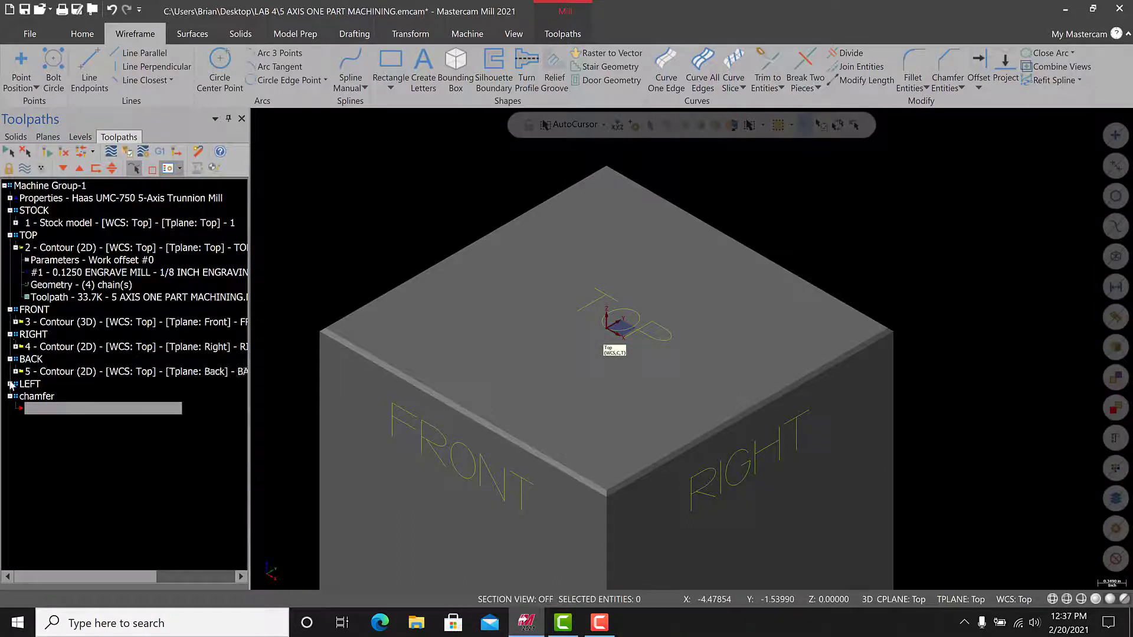
left_click(9, 384)
- Name level 3 "chain for curve"
left_click(80, 136)
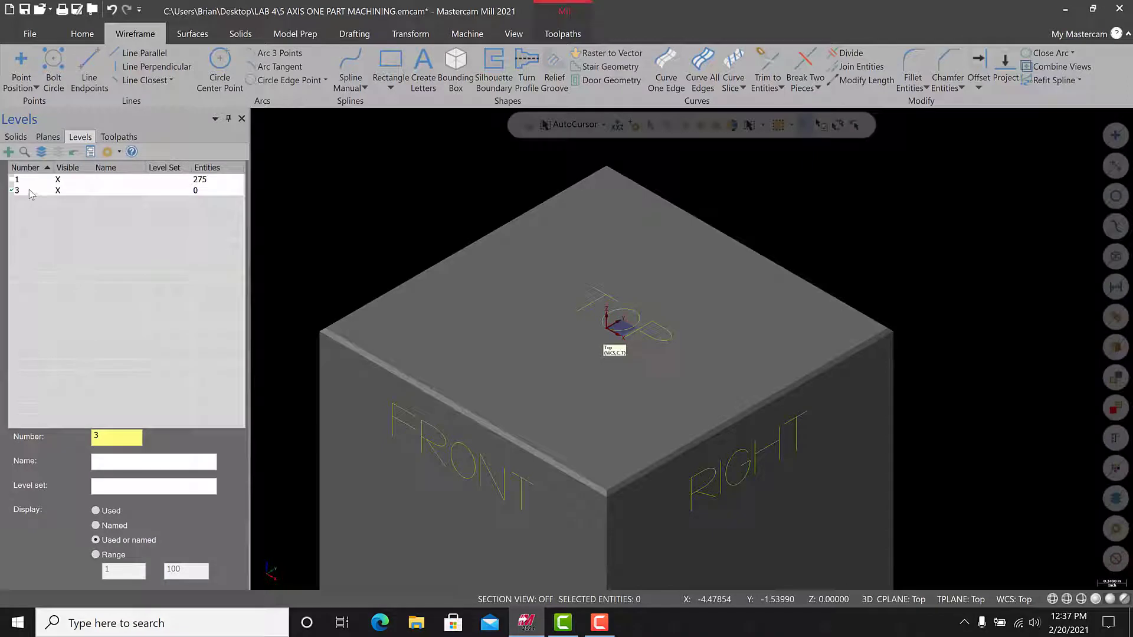
left_click(140, 190)
type("chain for curve")
key("Return")
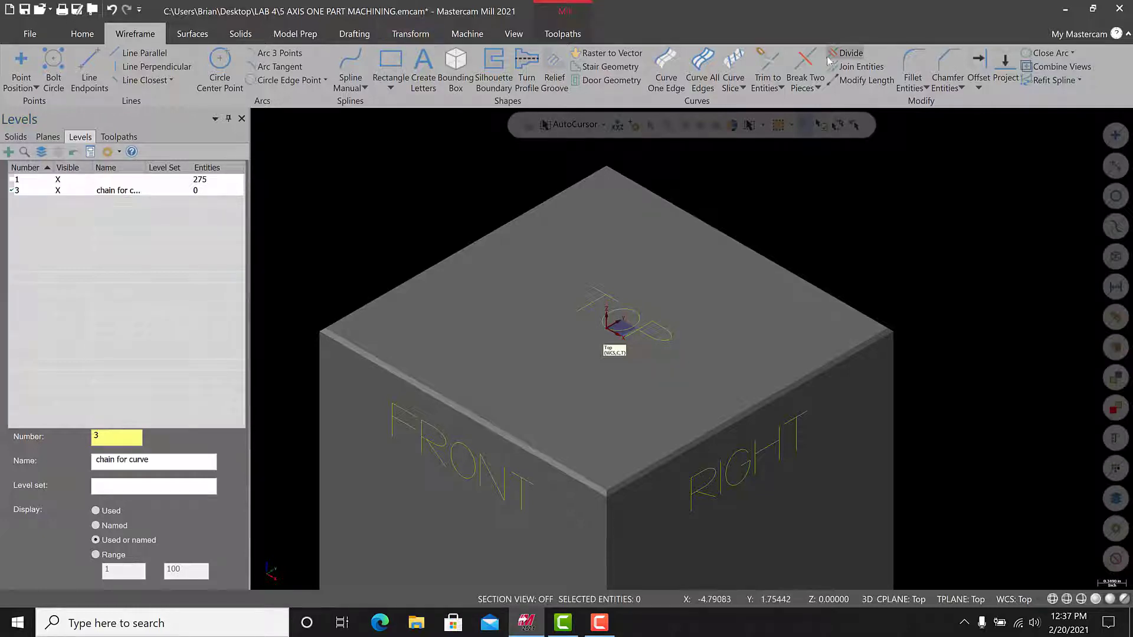
- Create wireframe curves along the four edges of the chamfered block's top face with Curve One Edge
left_click(667, 68)
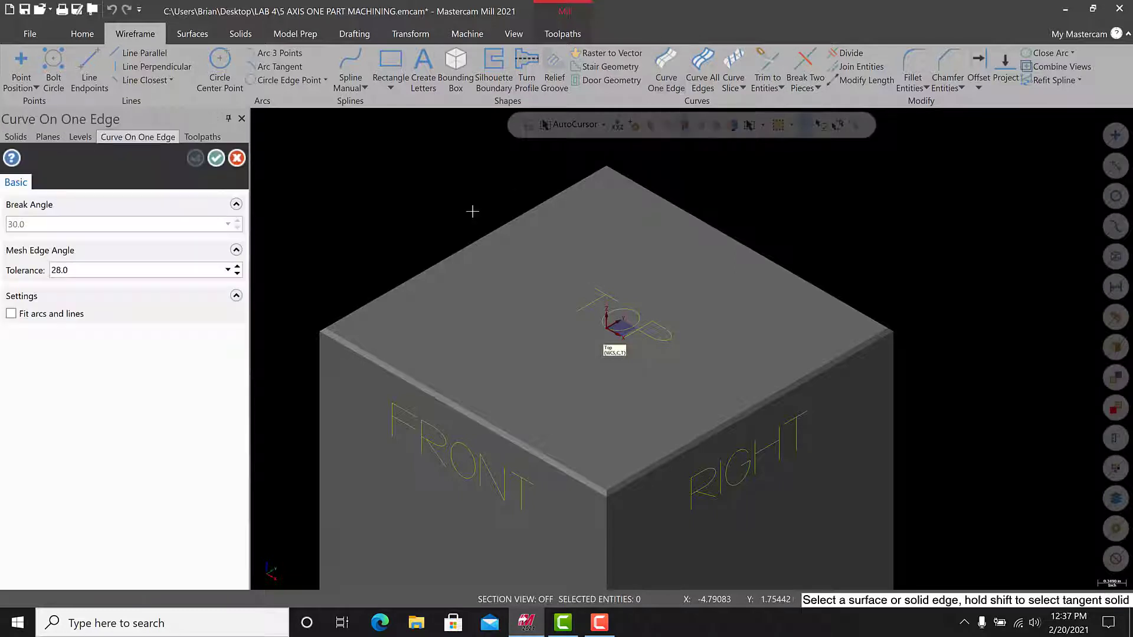
left_click(380, 360)
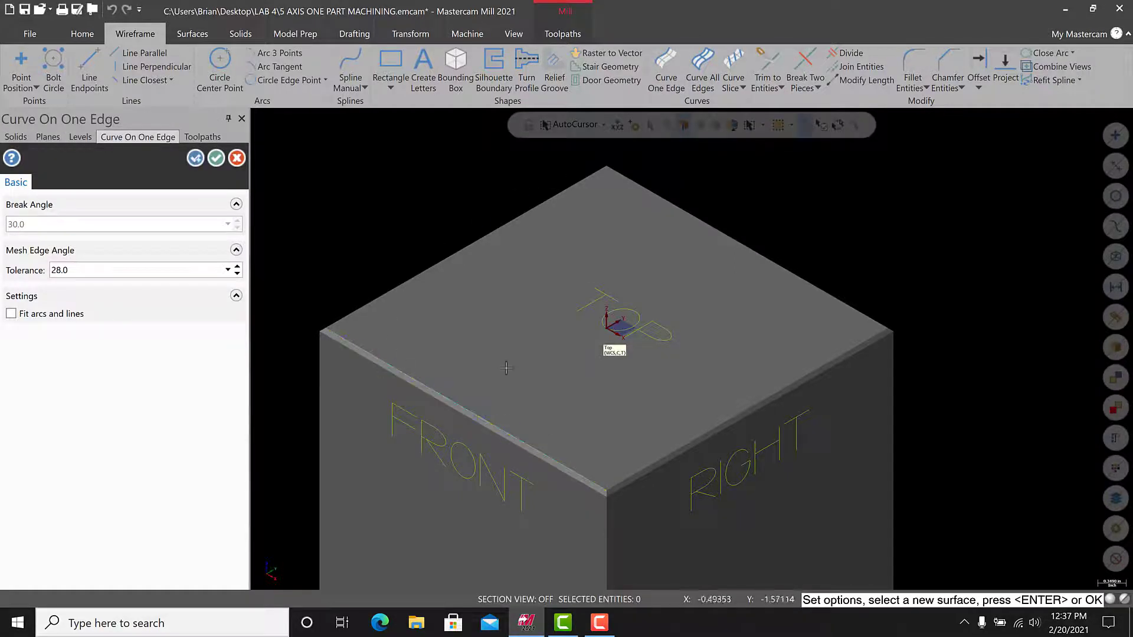
left_click(627, 476)
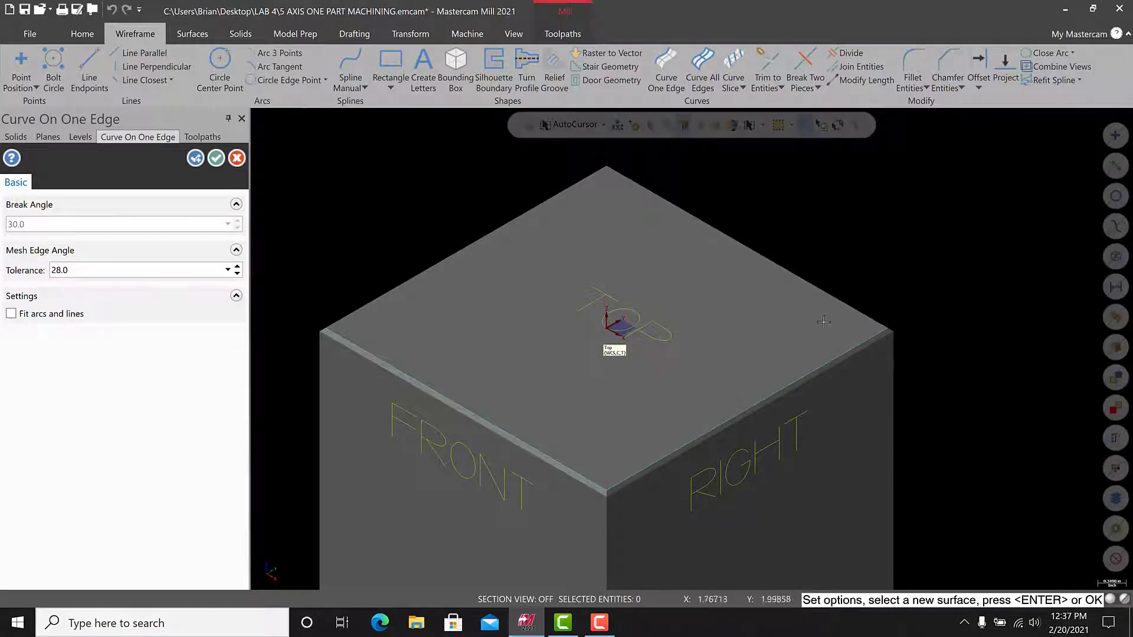
left_click(850, 307)
left_click(425, 269)
left_click(216, 157)
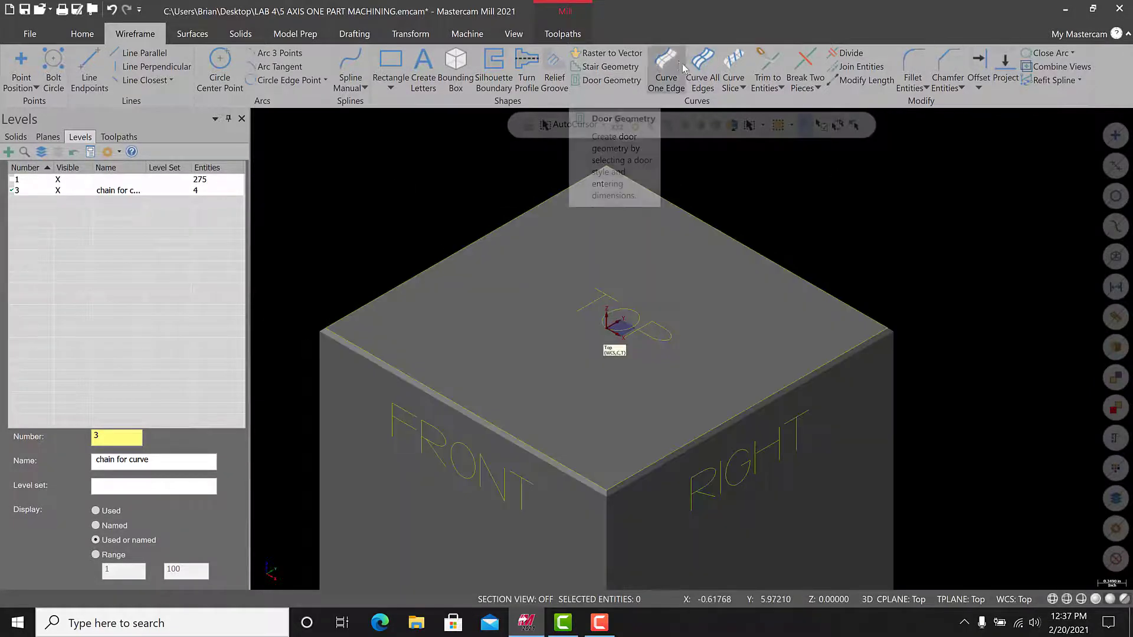
- Start a multiaxis Curve toolpath in the chamfer group and select the 3/8 FLAT ENDMILL as its tool
left_click(111, 138)
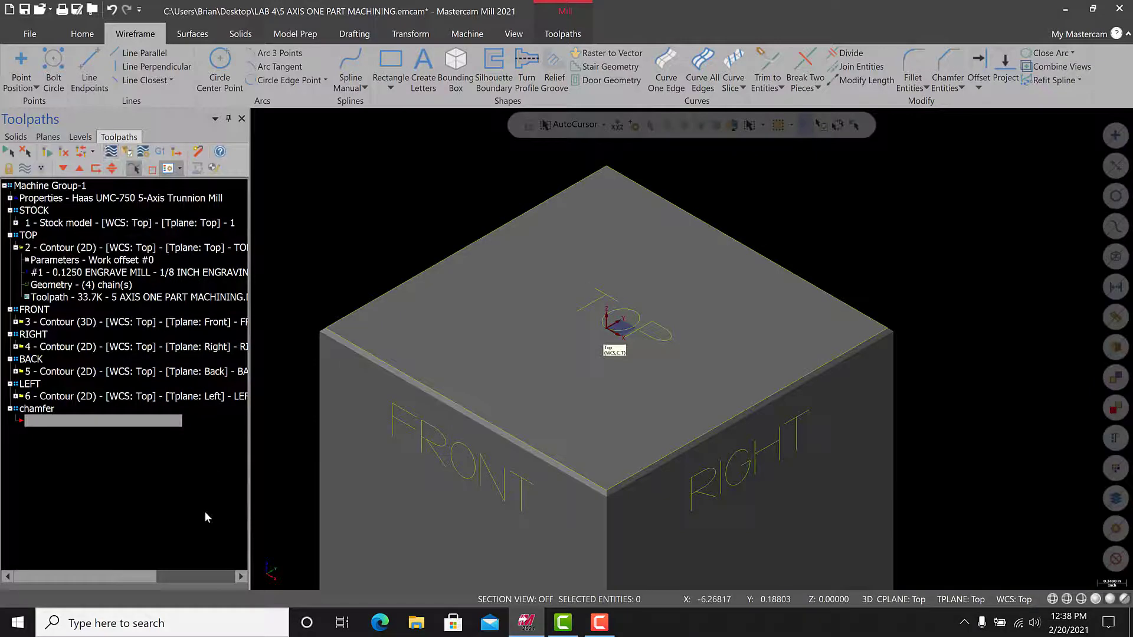
left_click(547, 33)
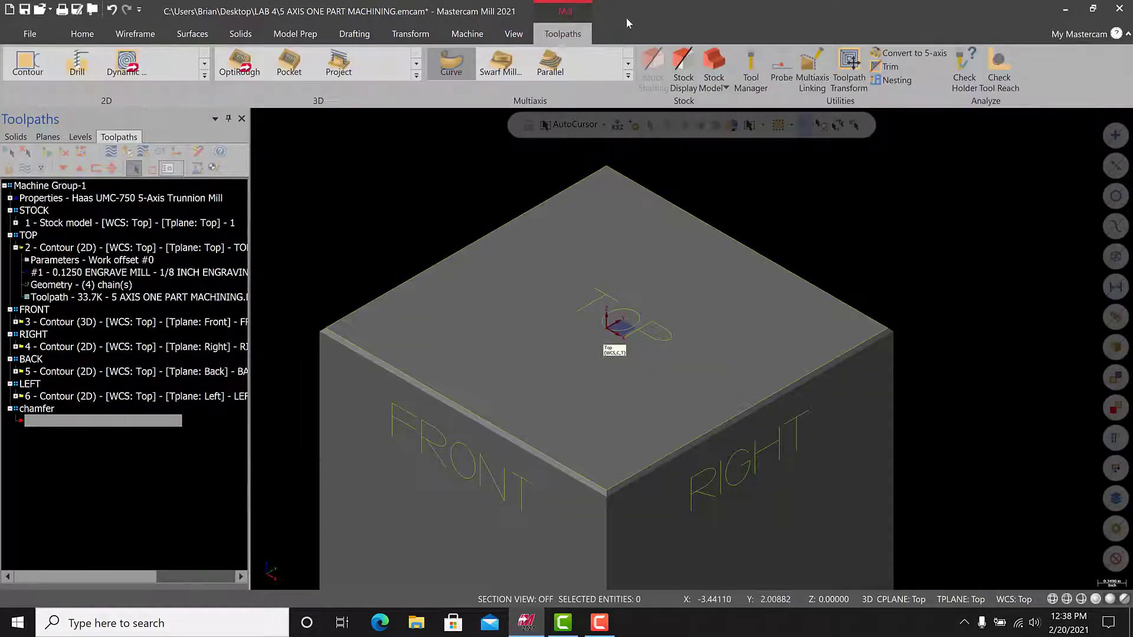
left_click(453, 68)
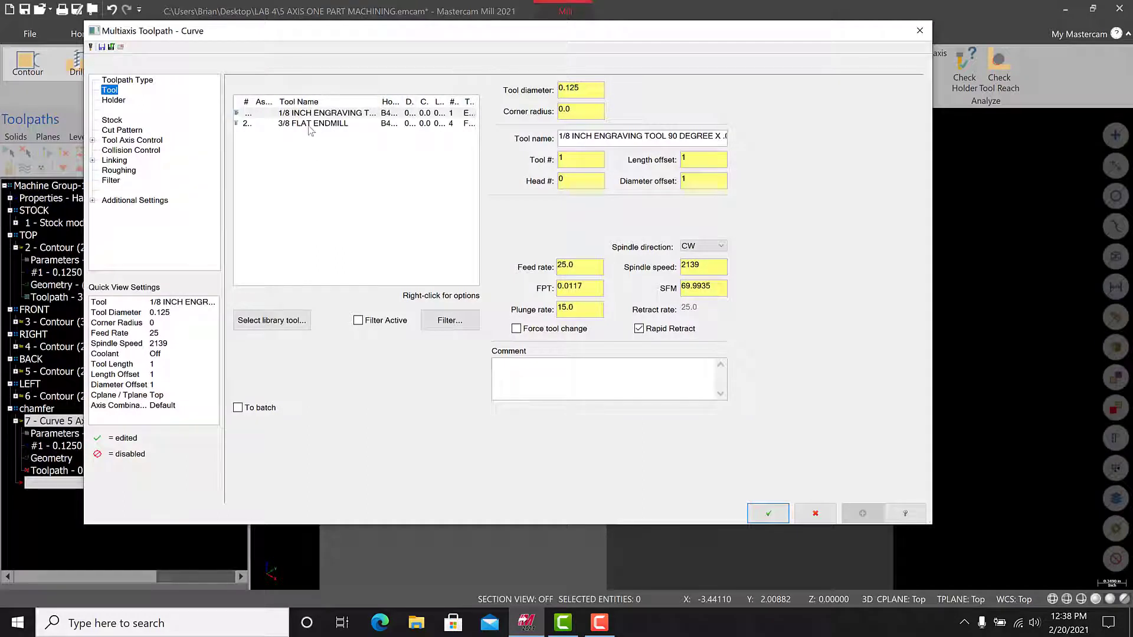
left_click(311, 125)
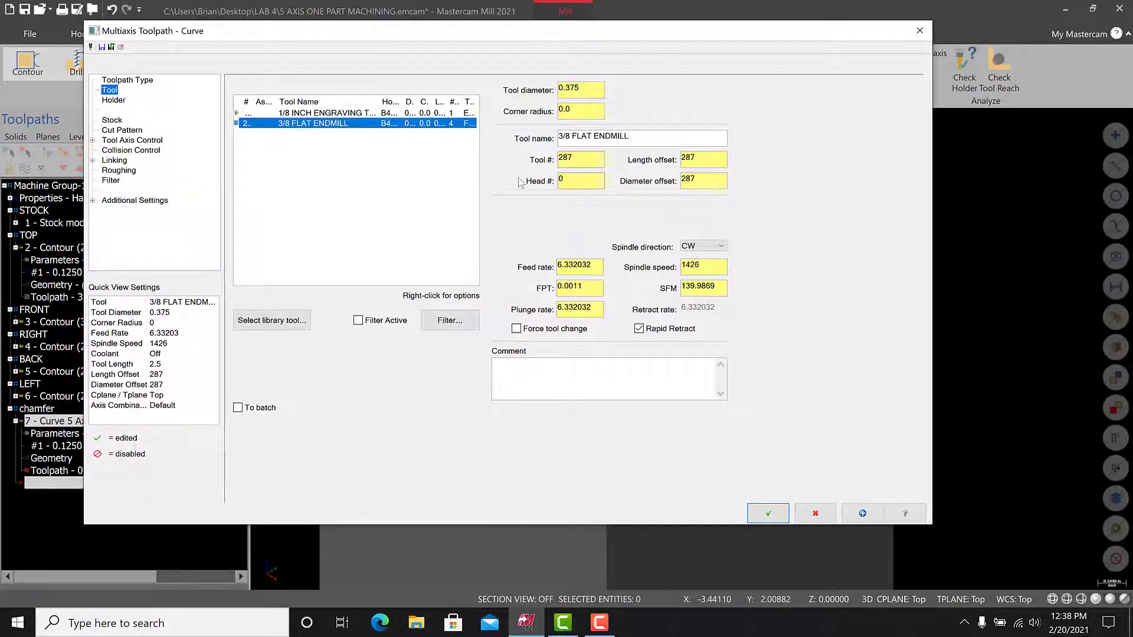
- Set the endmill's tool number, length offset and diameter offset to 2, and enter the comment "chamfer"
left_click_drag(589, 163, 553, 159)
type("2")
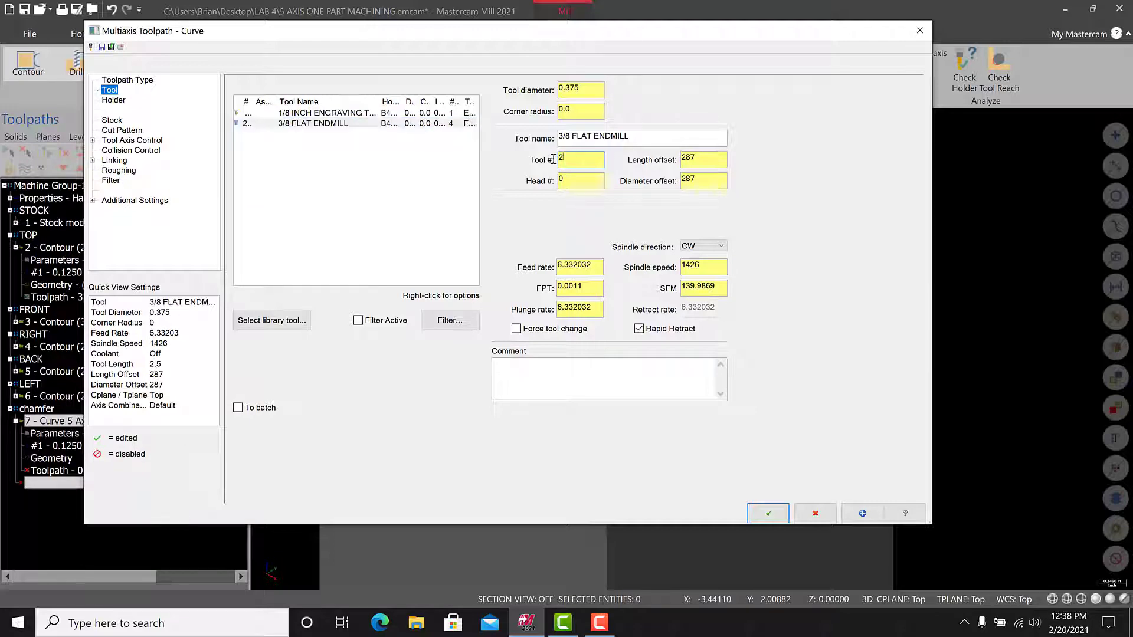
left_click(716, 161)
left_click(507, 373)
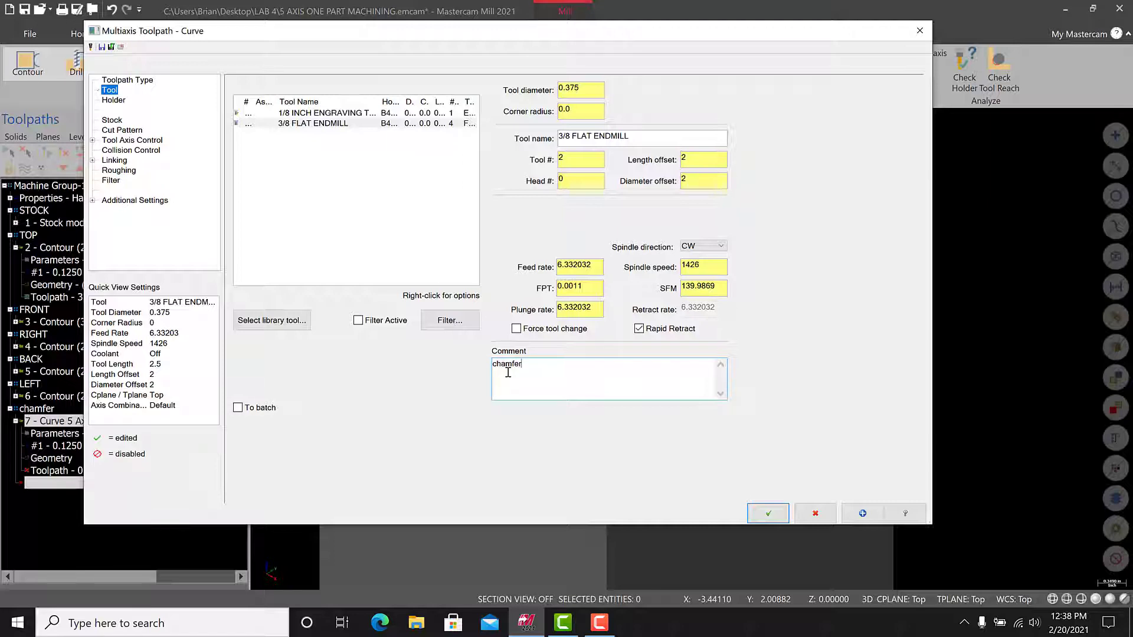
- Set the tool projection from the holder to 1.5
left_click(122, 101)
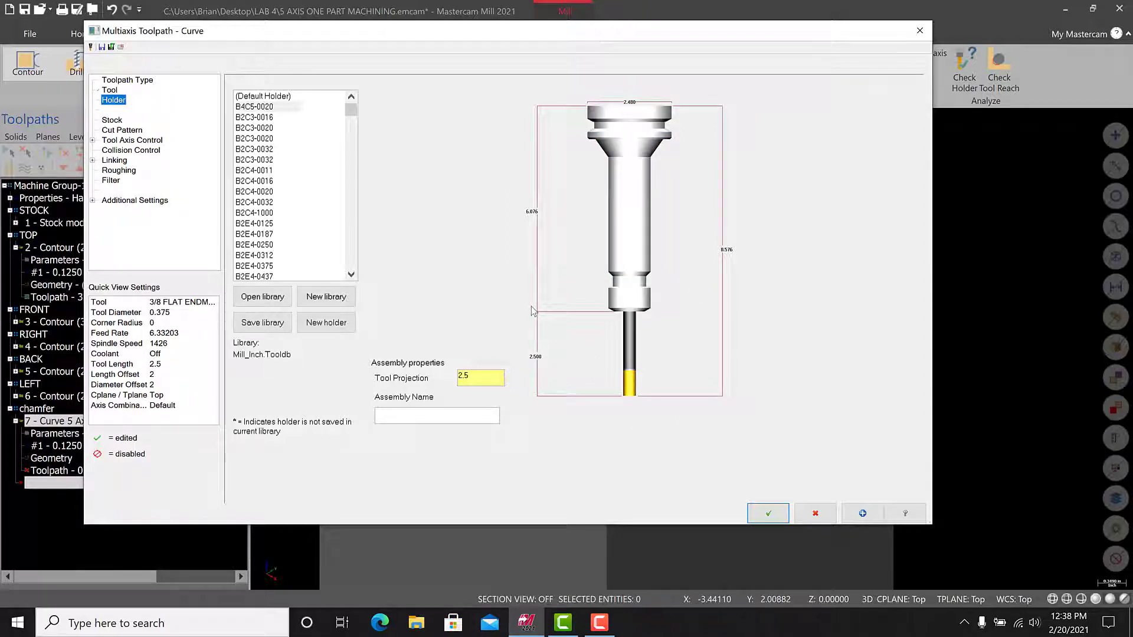
double_click(466, 376)
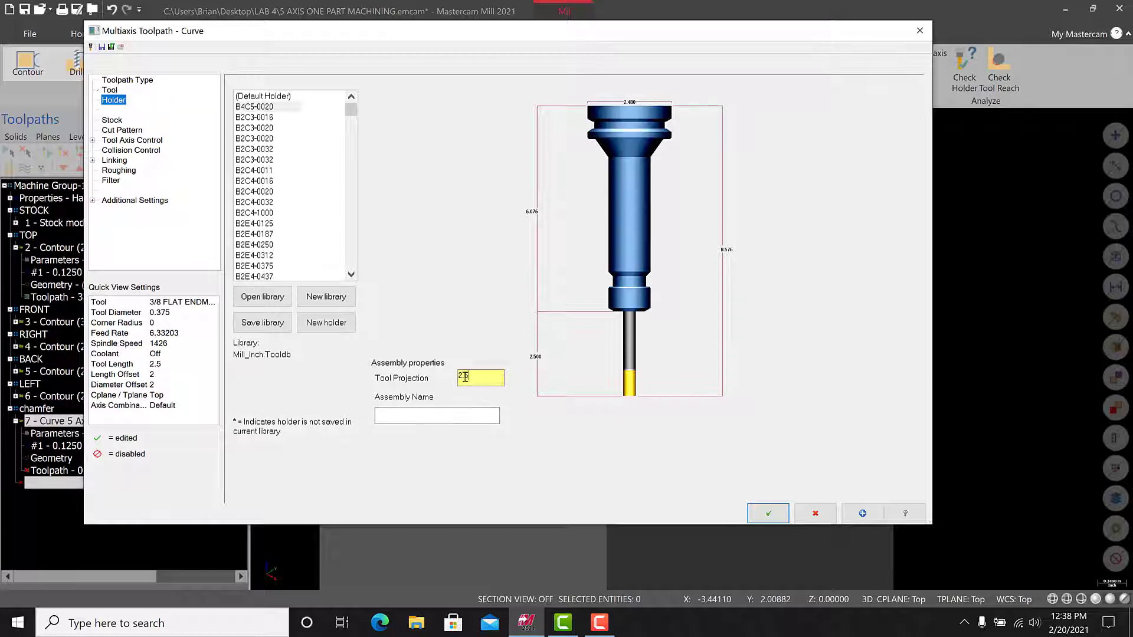
type("1")
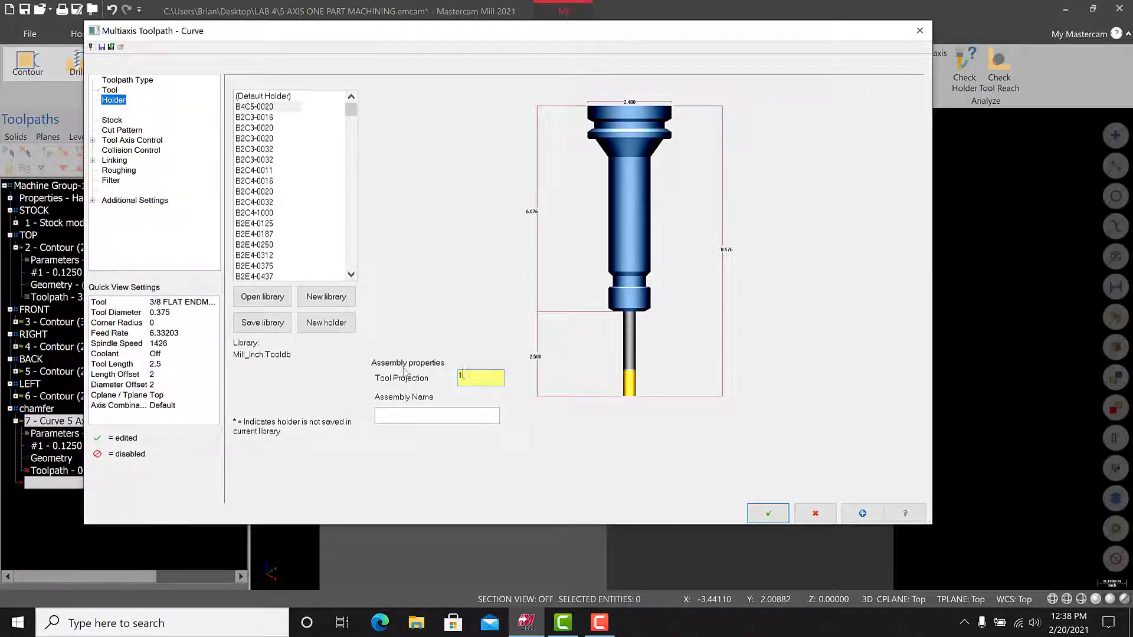
type(".5")
key("Return")
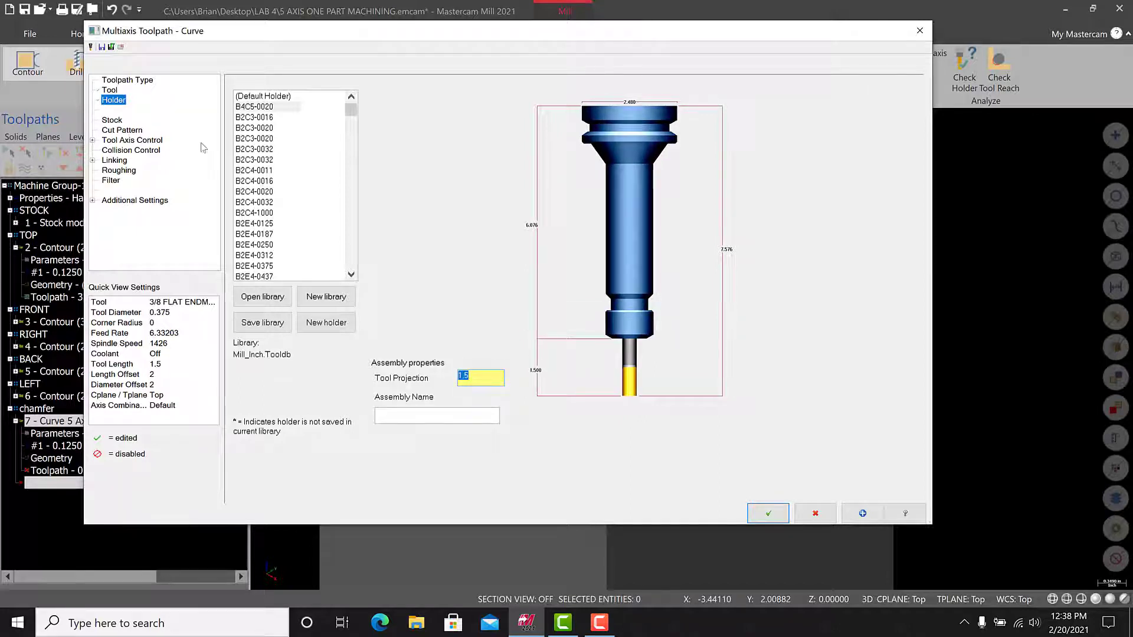
- Set the cut pattern's curve type to 3D Curves and chain the wireframe loop around the block's top face as the drive curve
left_click(111, 121)
left_click(116, 130)
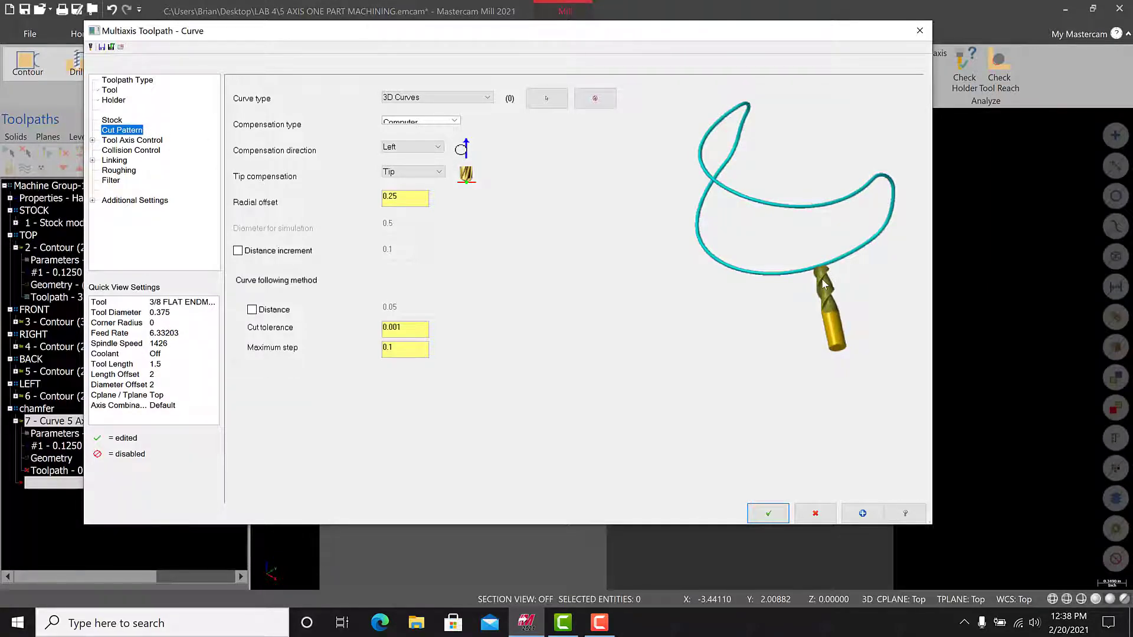
left_click(435, 98)
left_click(425, 109)
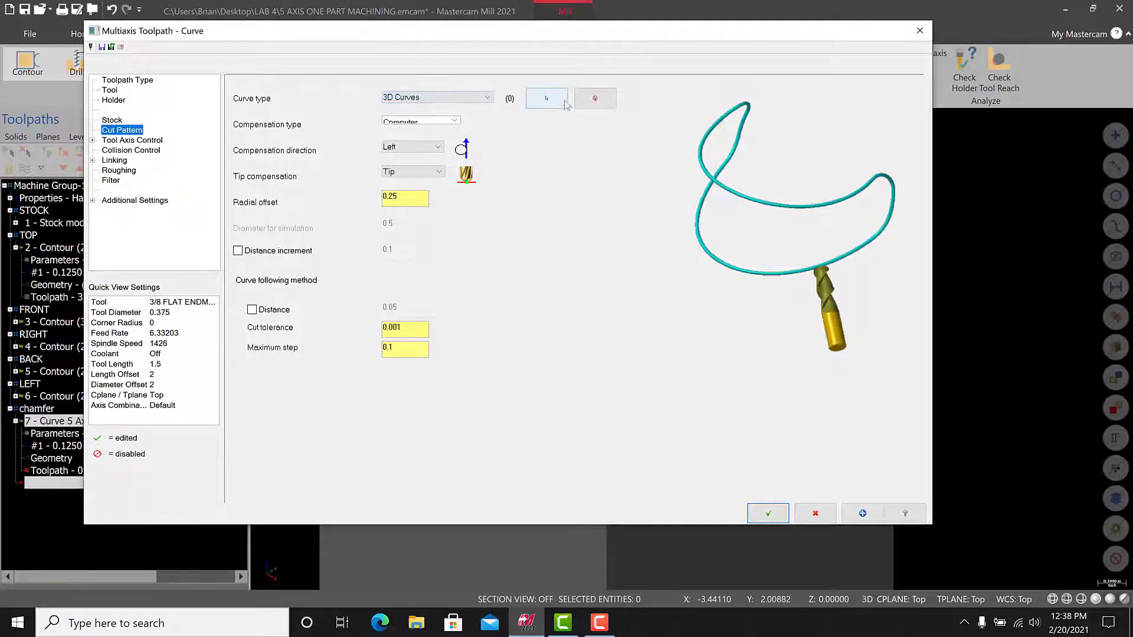
left_click(557, 101)
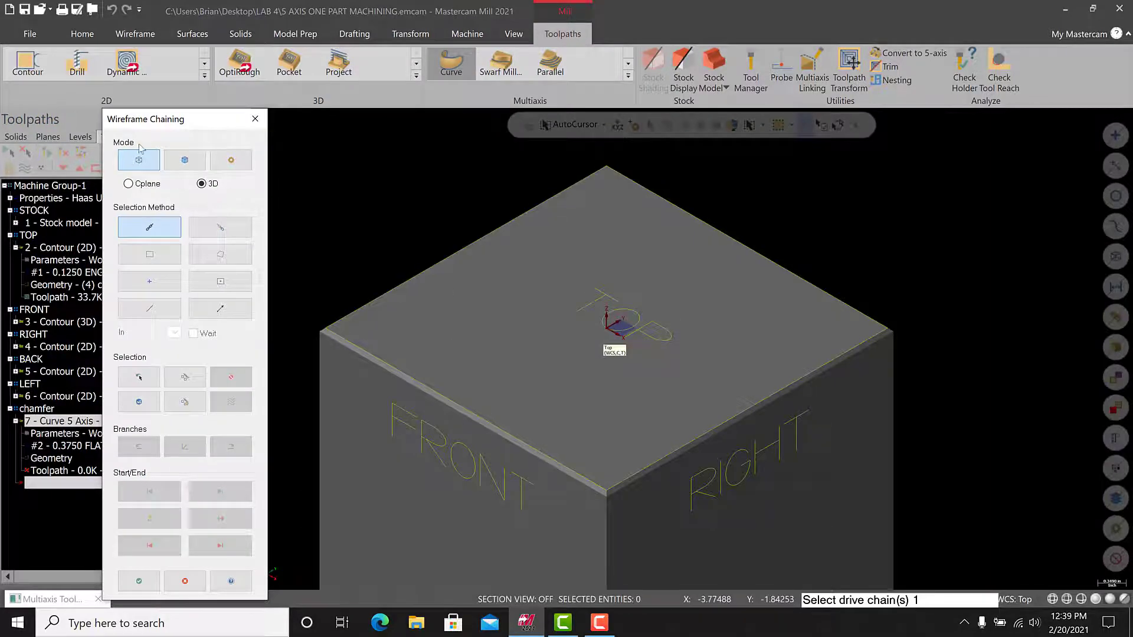
left_click(184, 160)
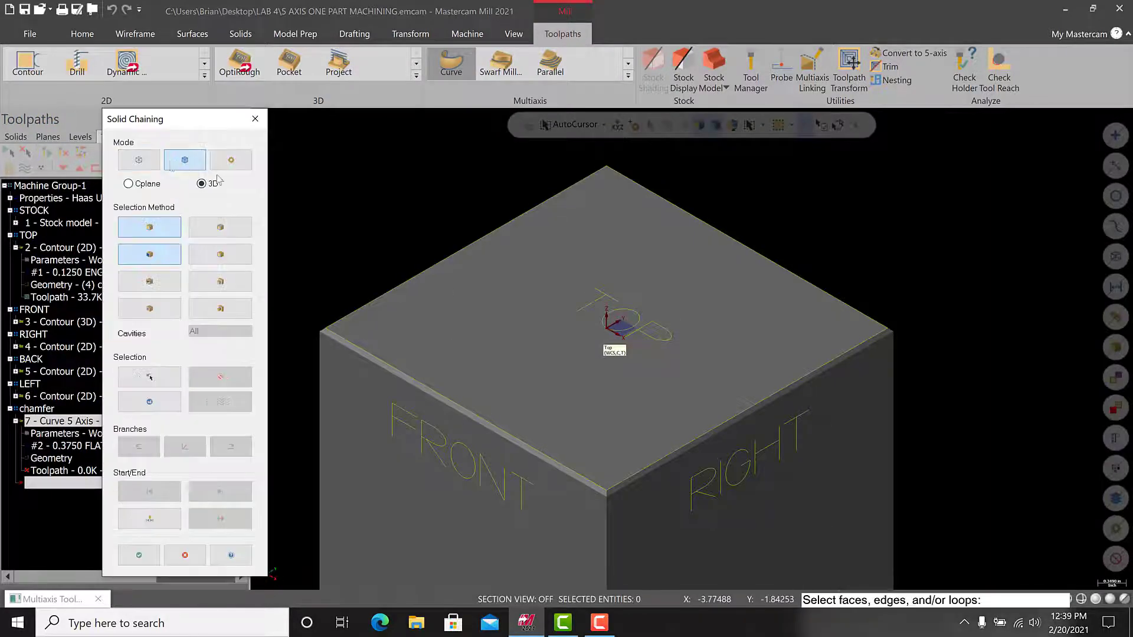
left_click(146, 152)
left_click(345, 317)
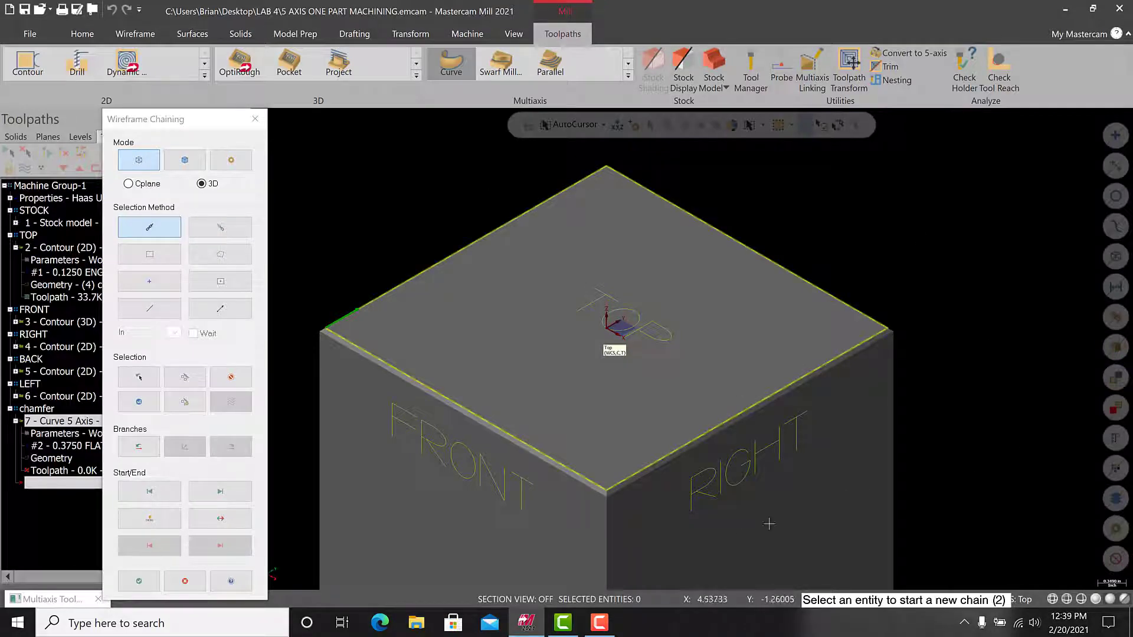
left_click(138, 581)
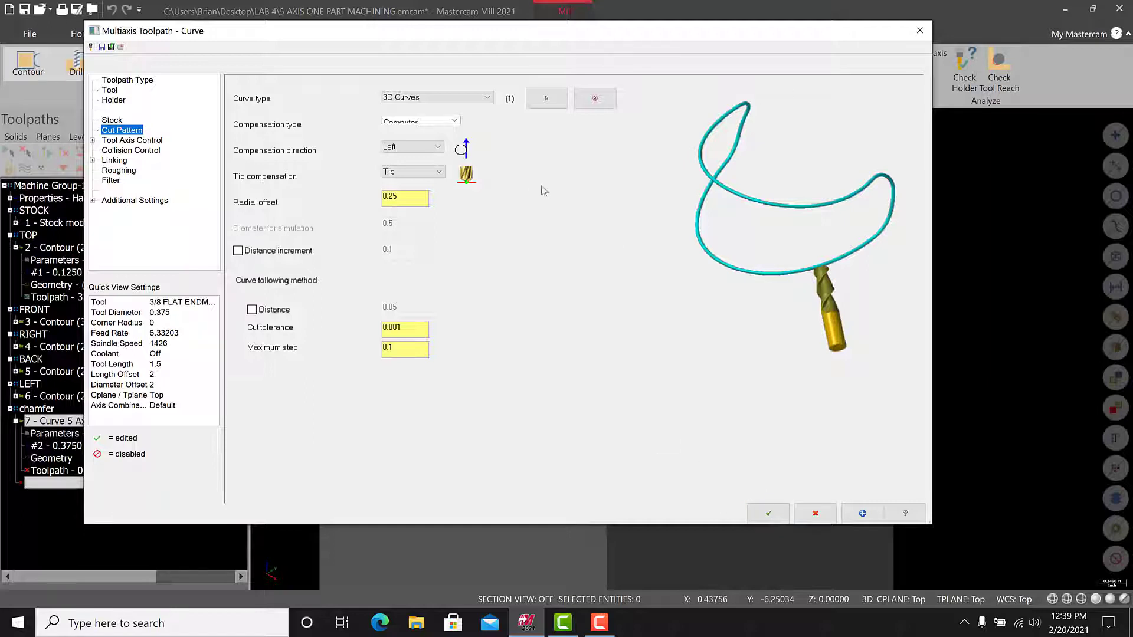
- Turn the cut pattern's compensation type off and set the radial offset to 0
left_click(420, 121)
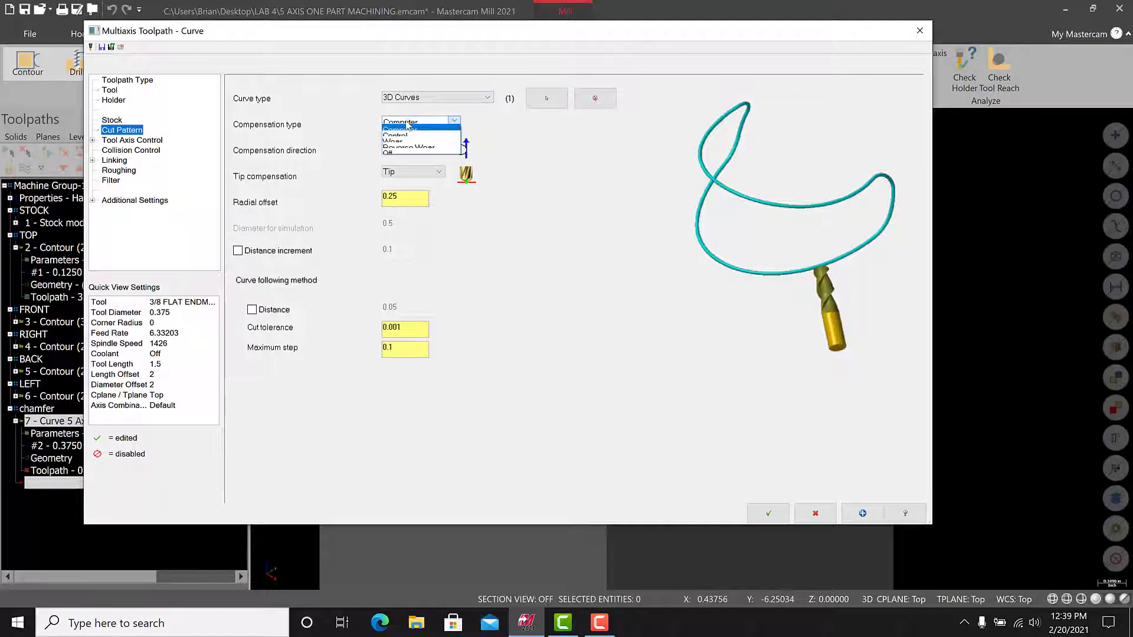
left_click(416, 155)
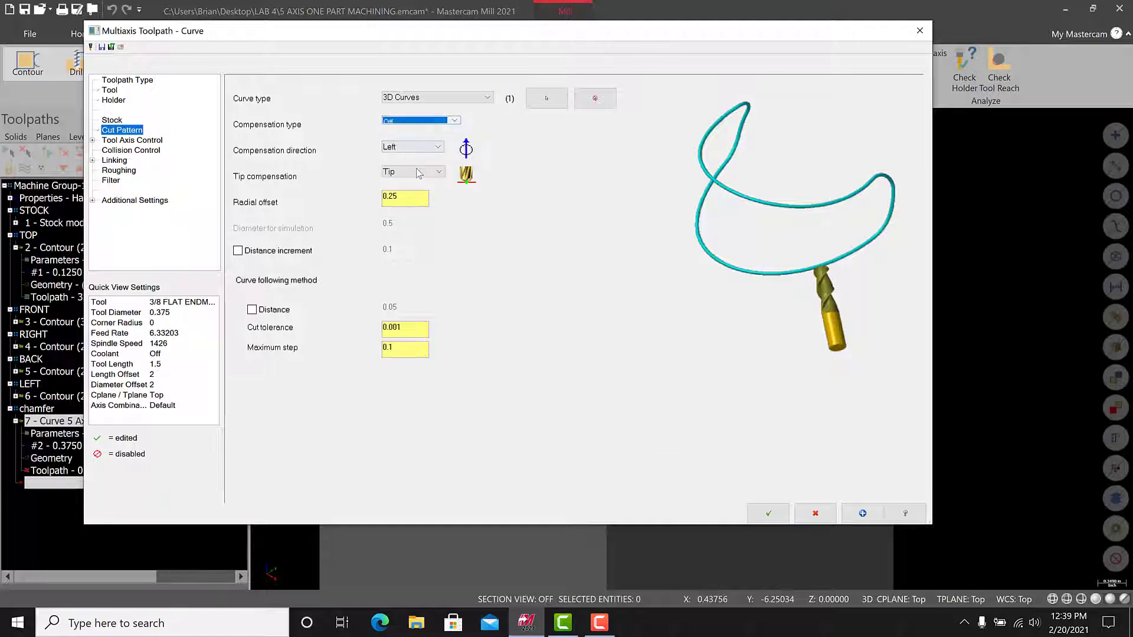
left_click(410, 201)
left_click_drag(410, 201, 323, 191)
type("0")
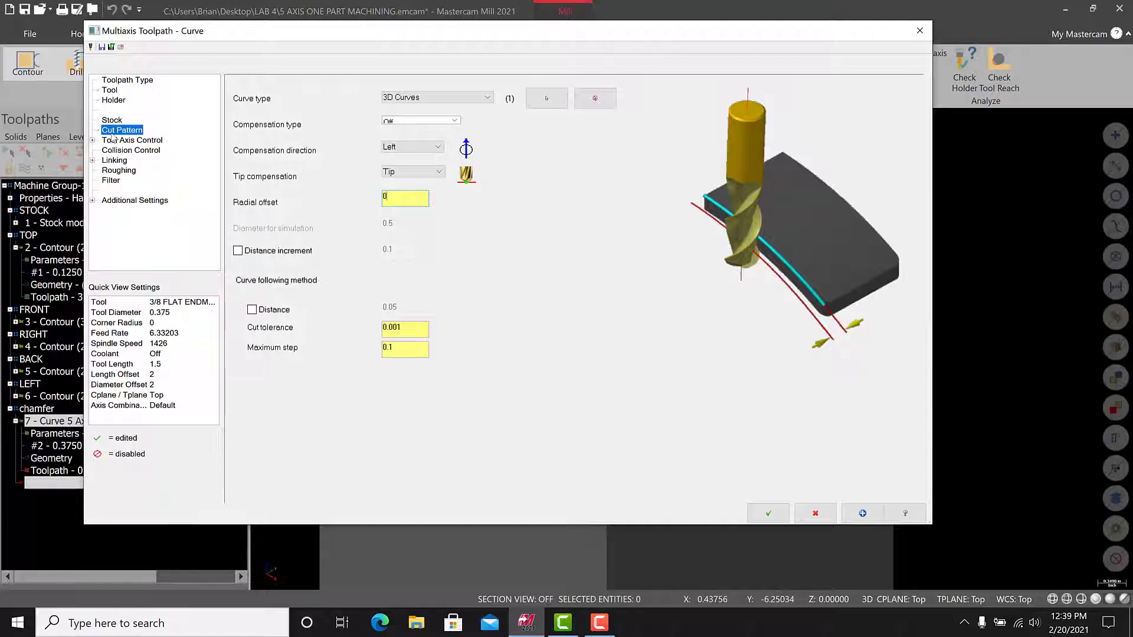
left_click(132, 141)
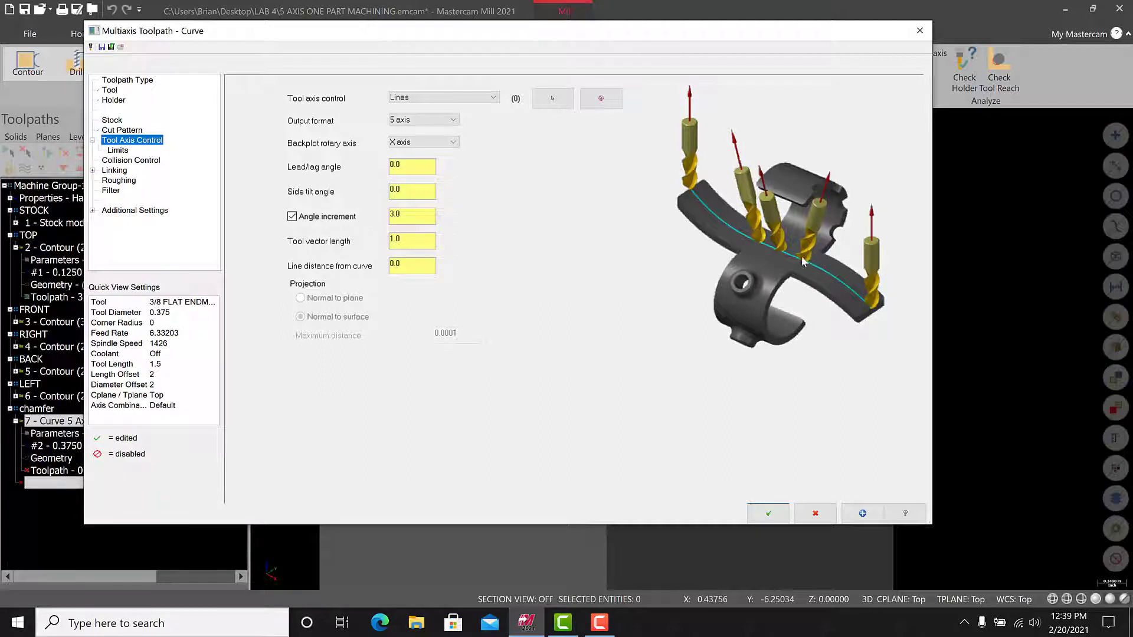
left_click(115, 131)
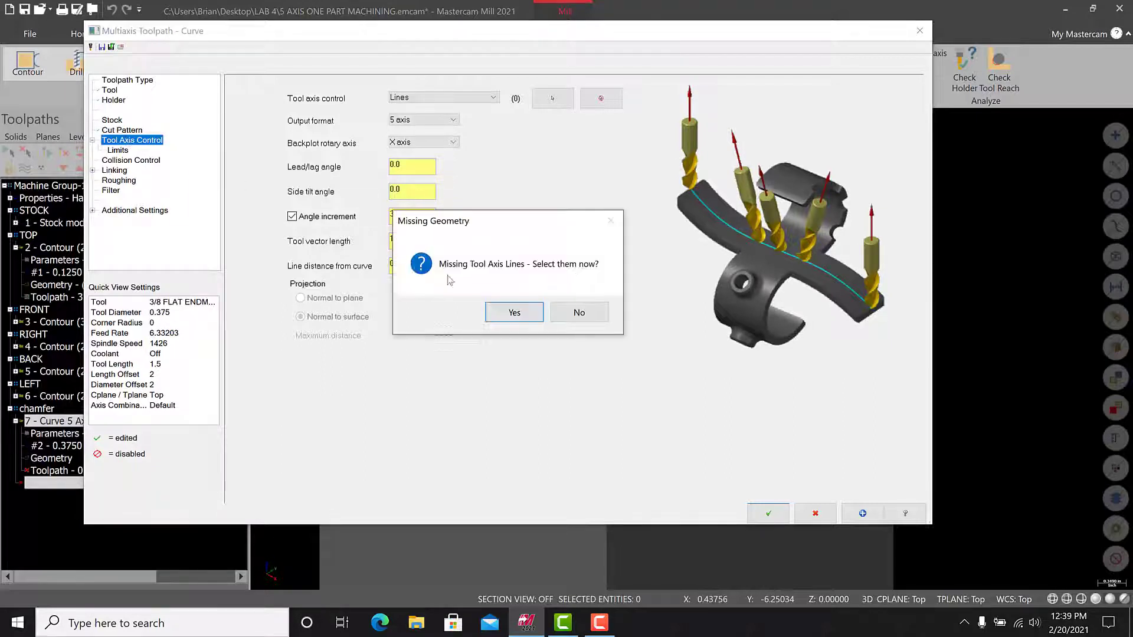
left_click(578, 312)
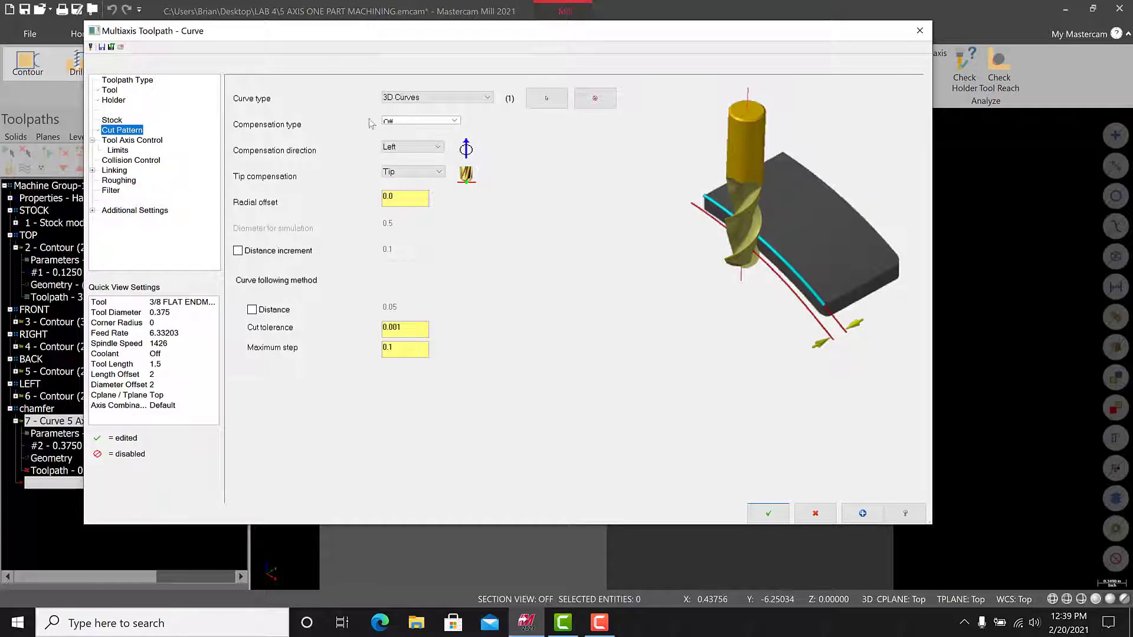
- Set the tool axis control to Surface and select the four chamfer faces as the tool axis surfaces
left_click(118, 141)
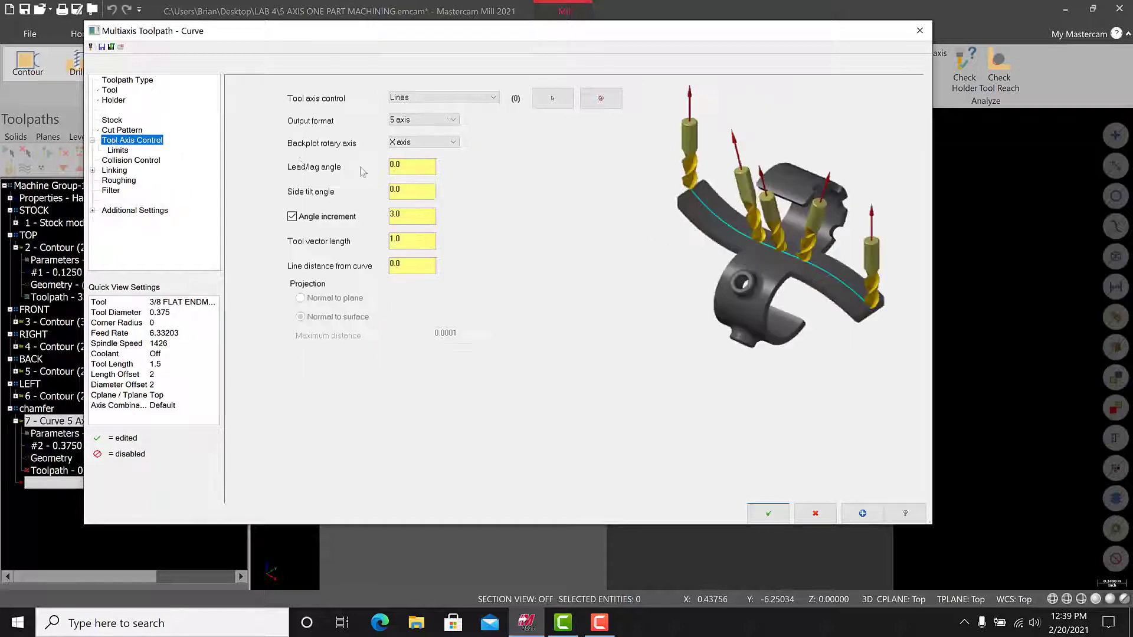
left_click(455, 101)
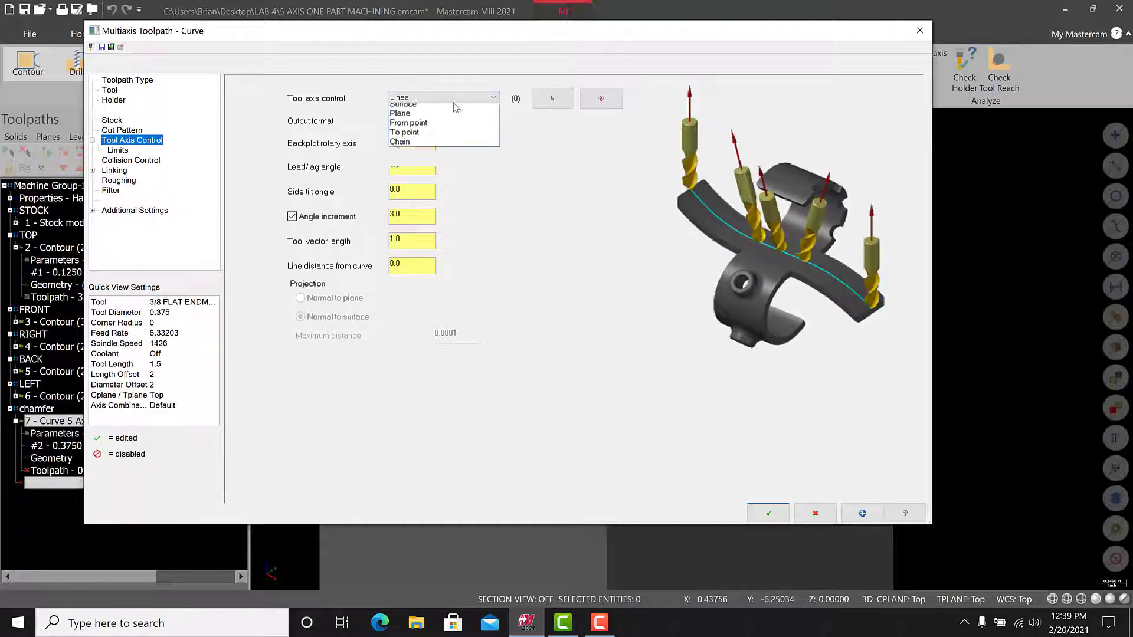
left_click(420, 129)
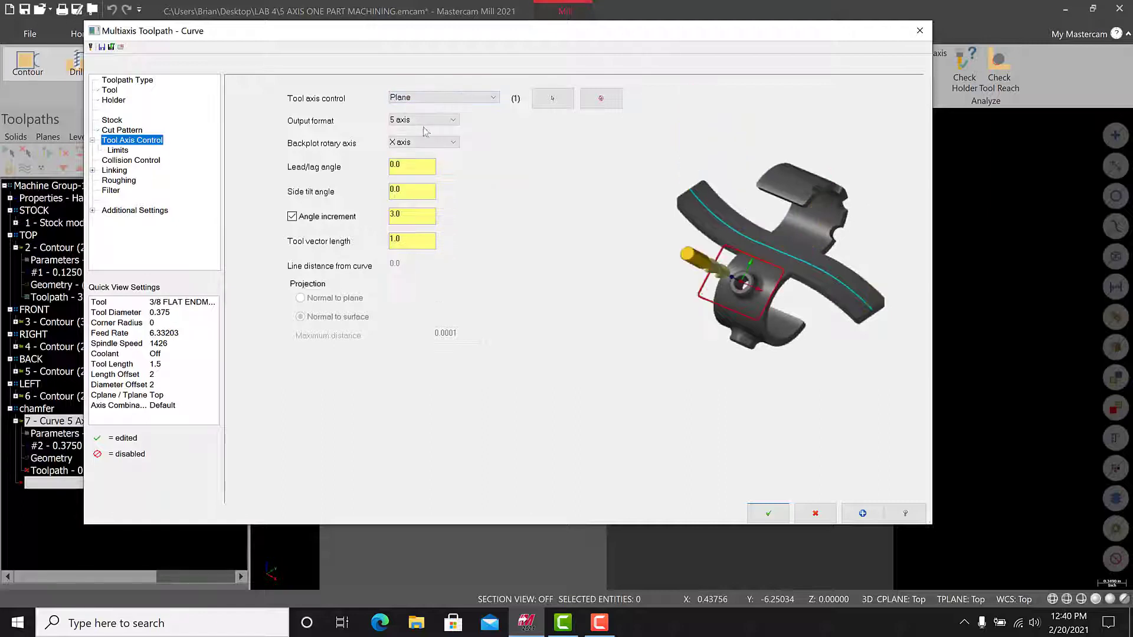
left_click(459, 99)
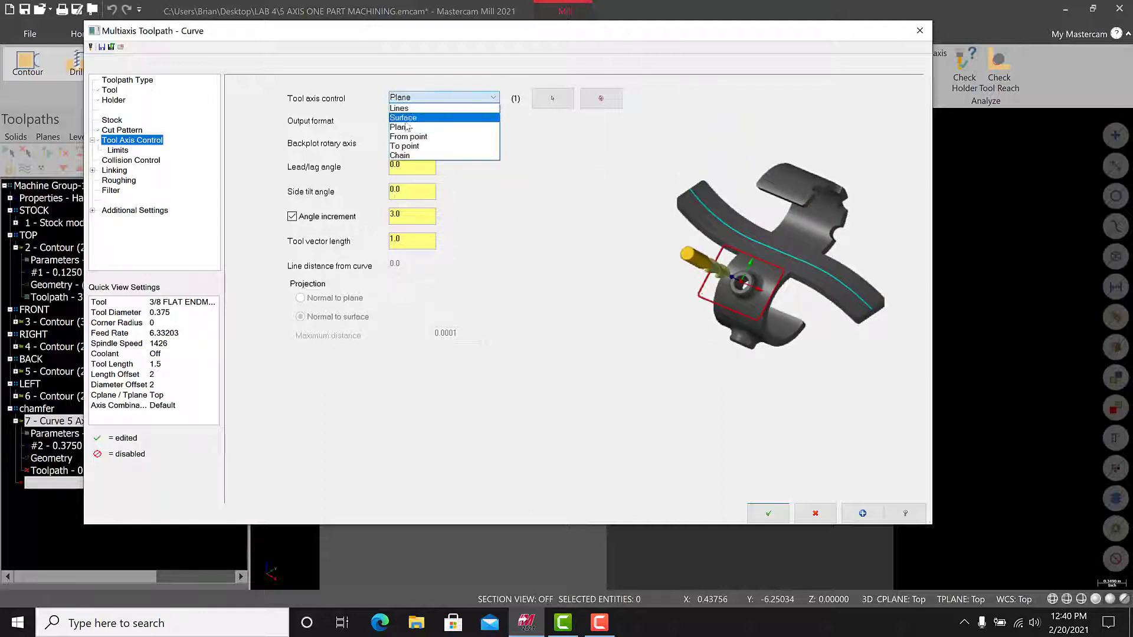
left_click(410, 119)
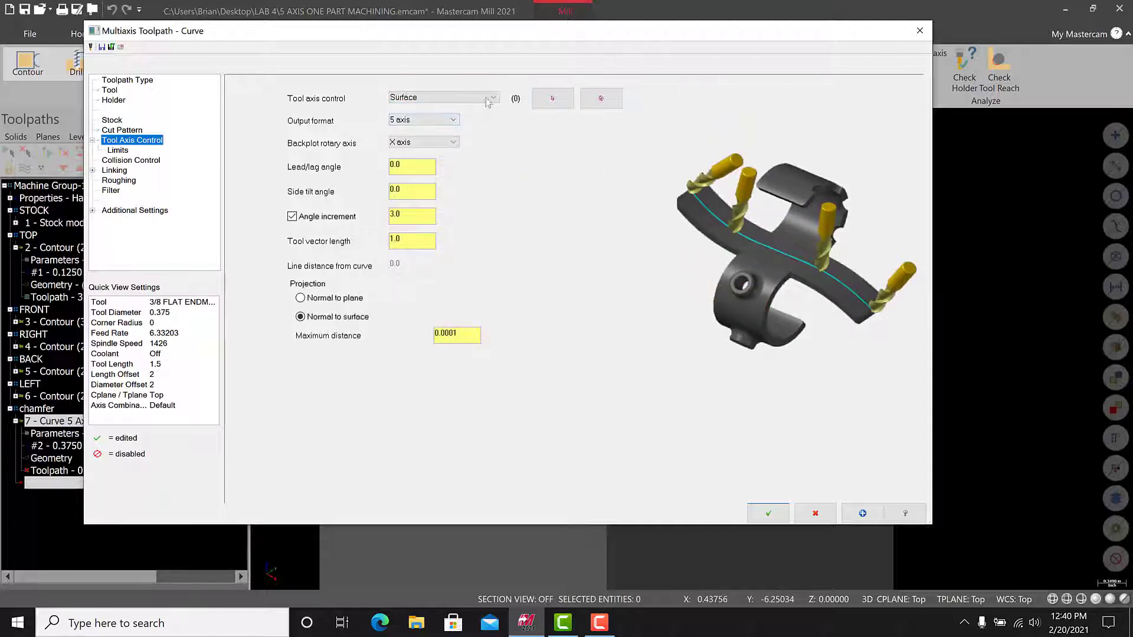
left_click(541, 100)
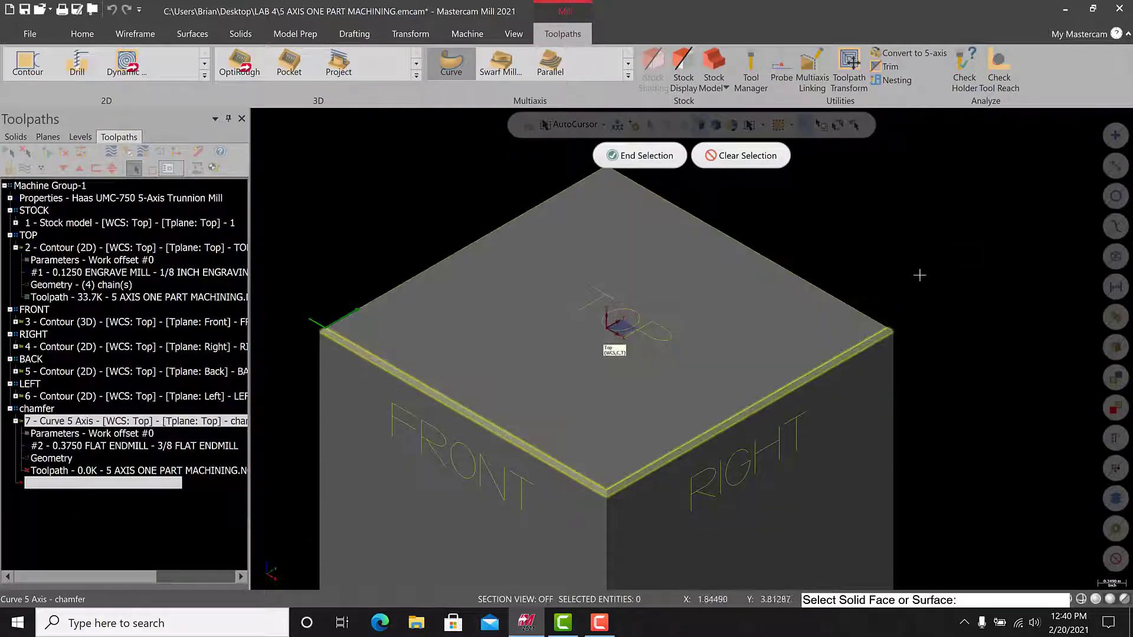
middle_click_drag(920, 273, 556, 321)
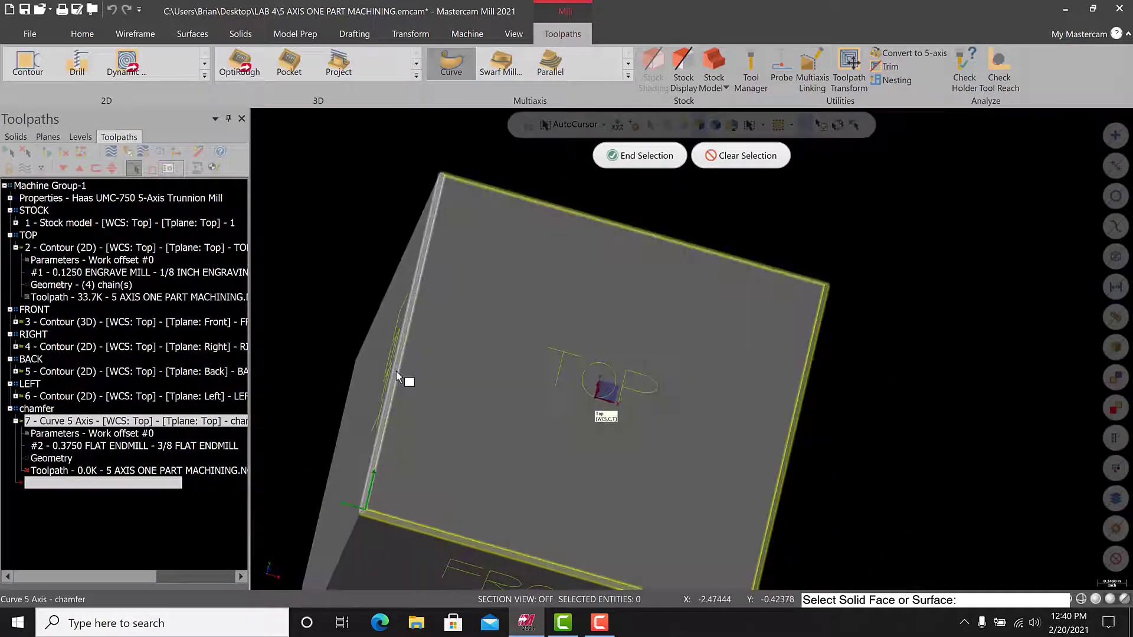
left_click(643, 156)
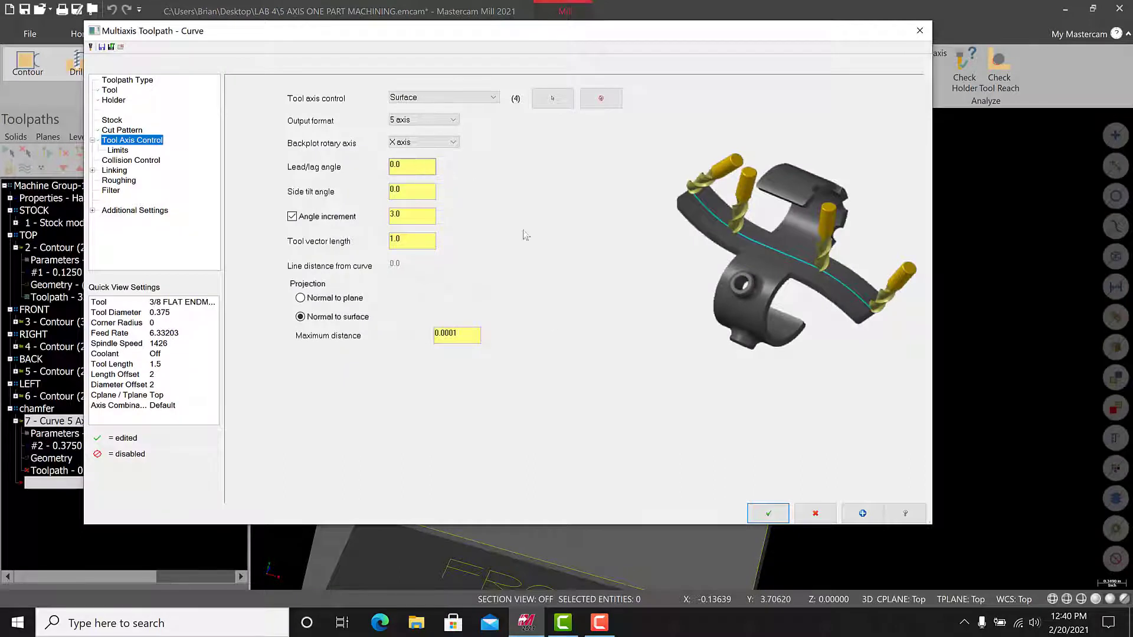
- Review the lead/lag, side tilt and angle increment settings, then the axis limits, collision control and linking parameters
left_click(413, 168)
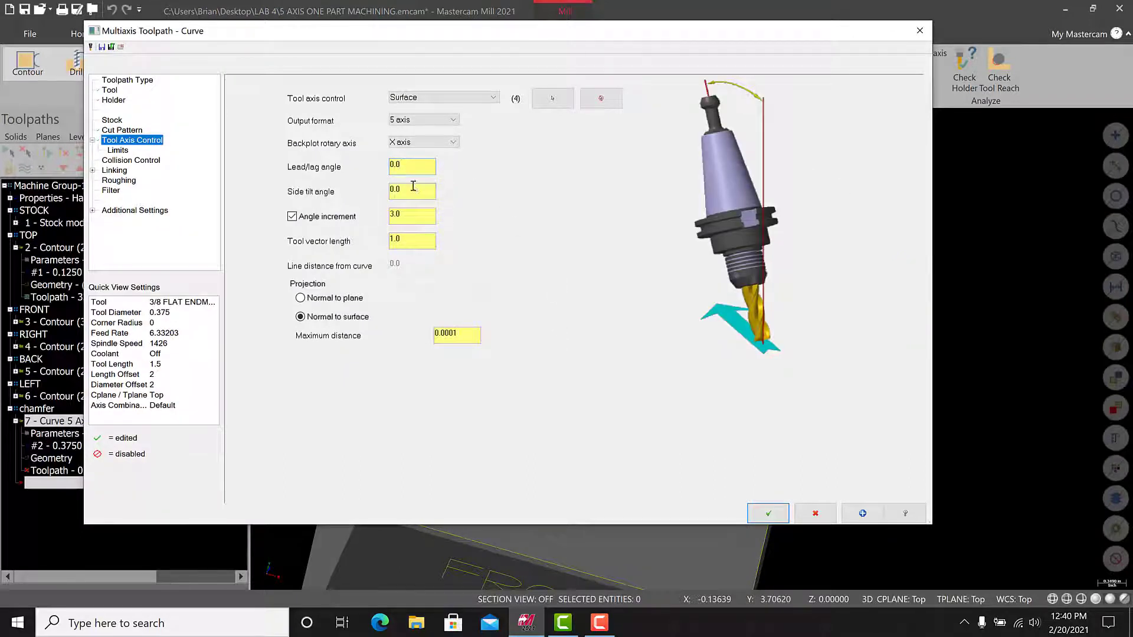
left_click(432, 190)
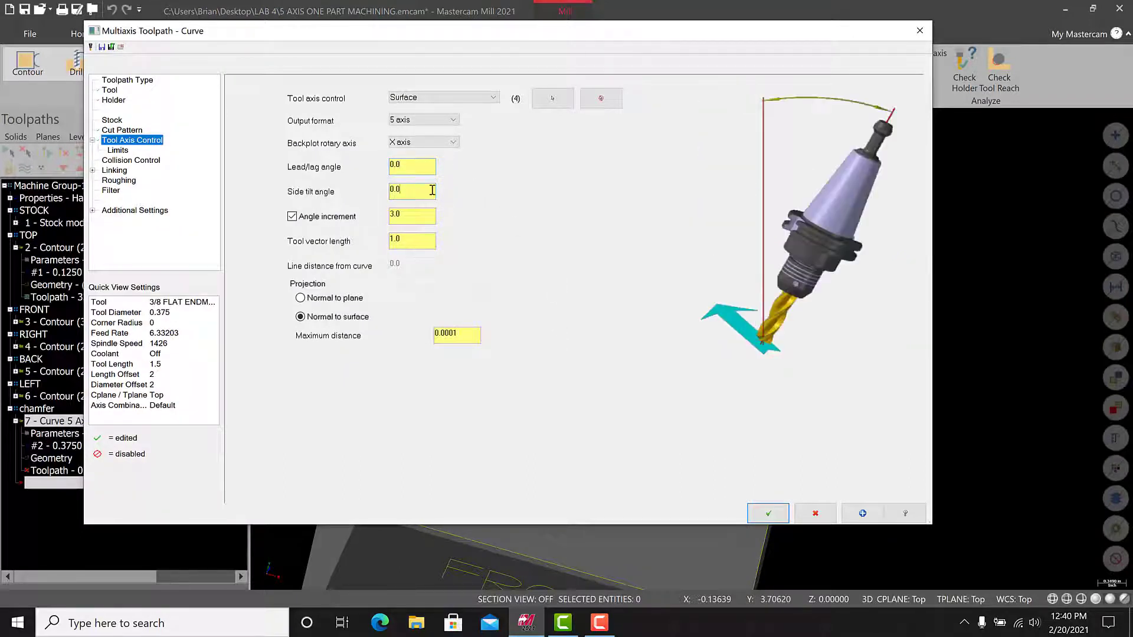
left_click(417, 216)
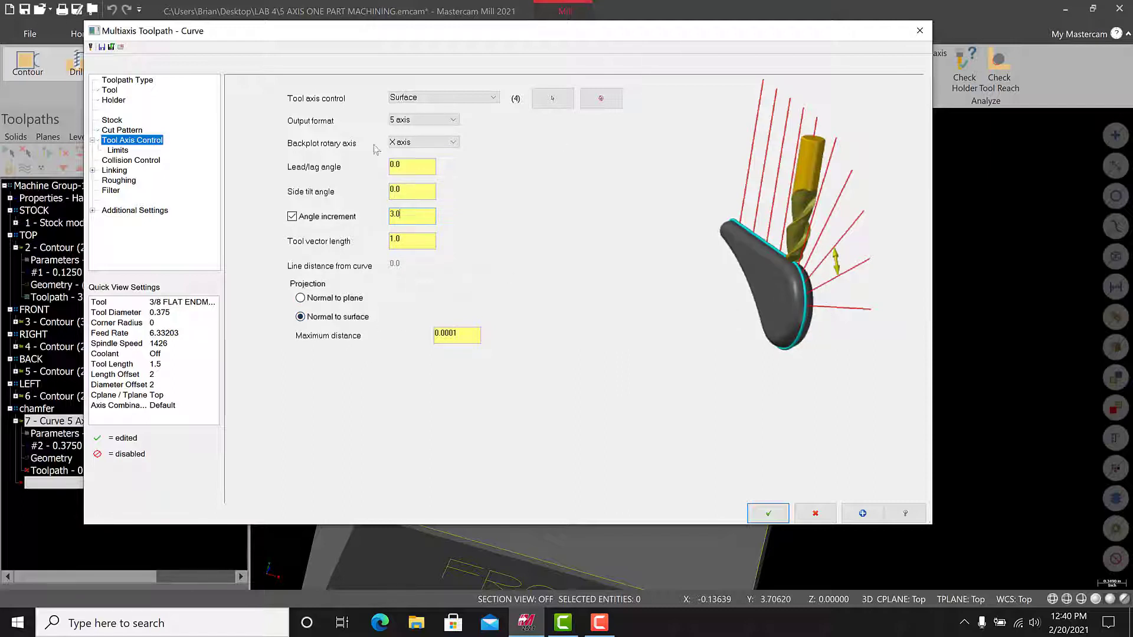
left_click(117, 150)
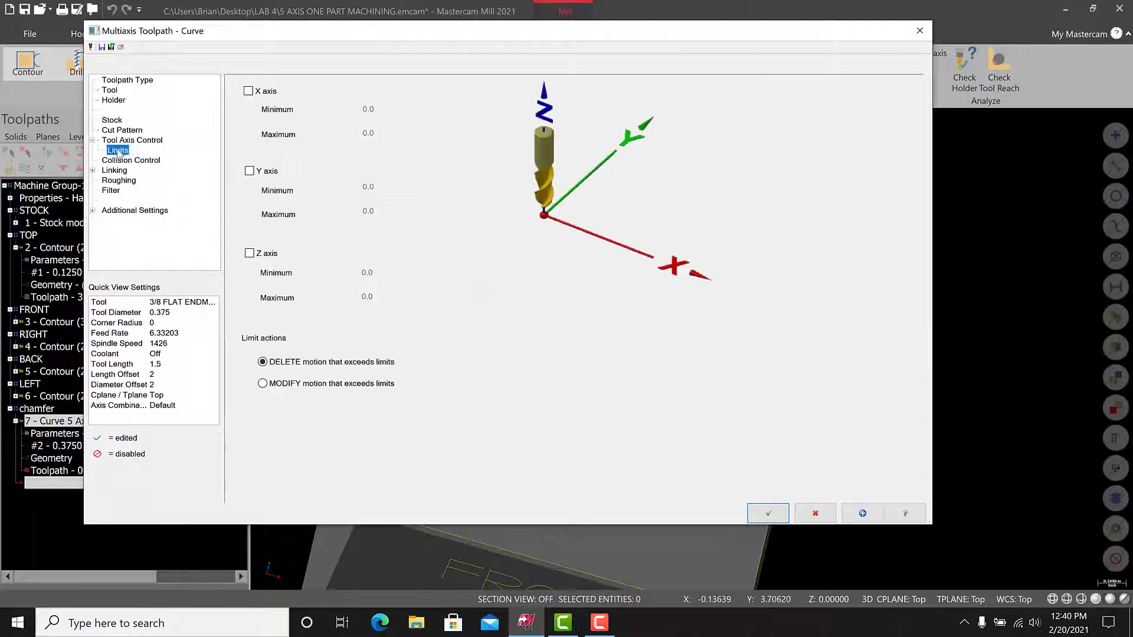
left_click(121, 161)
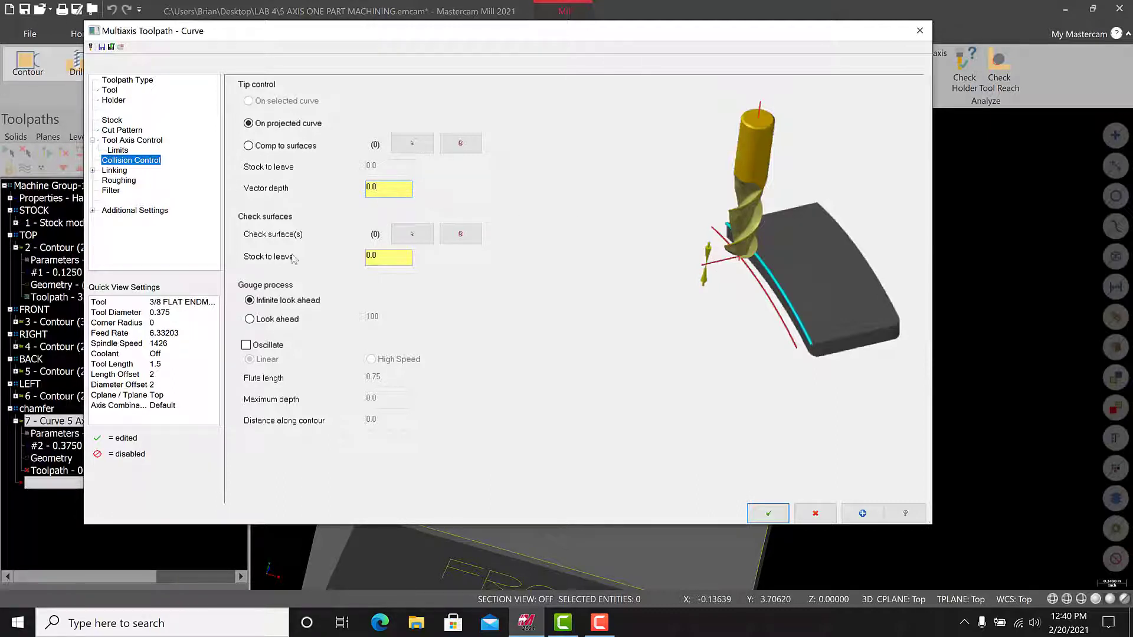
left_click(113, 171)
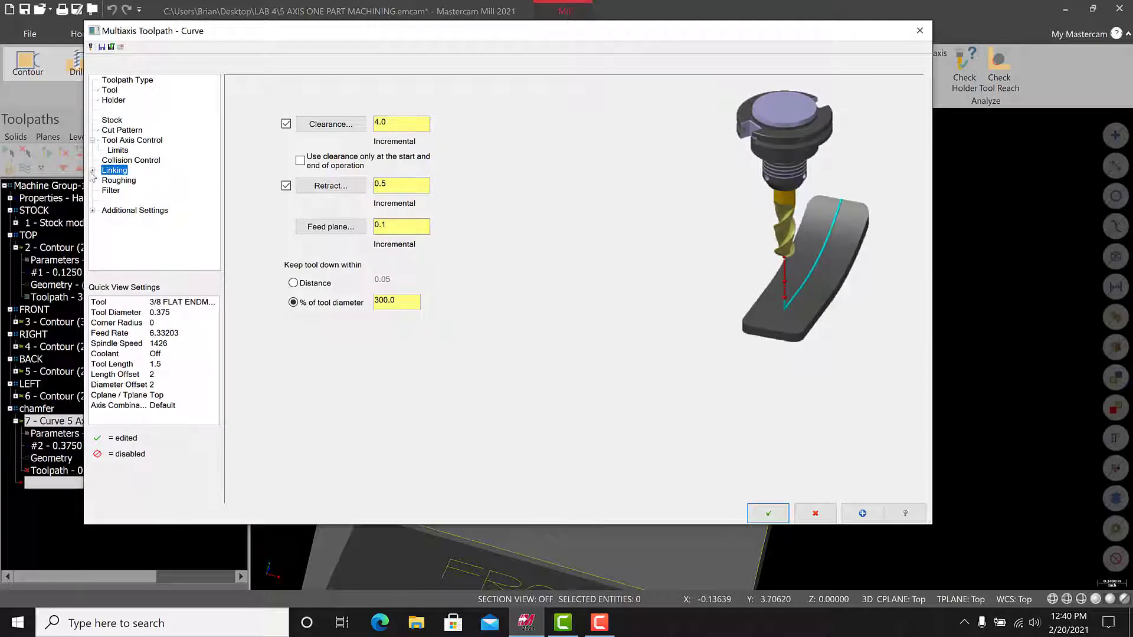
- Enable the entry and exit curves, set the entry length to 100%, and copy the entry settings to the exit
left_click(92, 171)
left_click(124, 180)
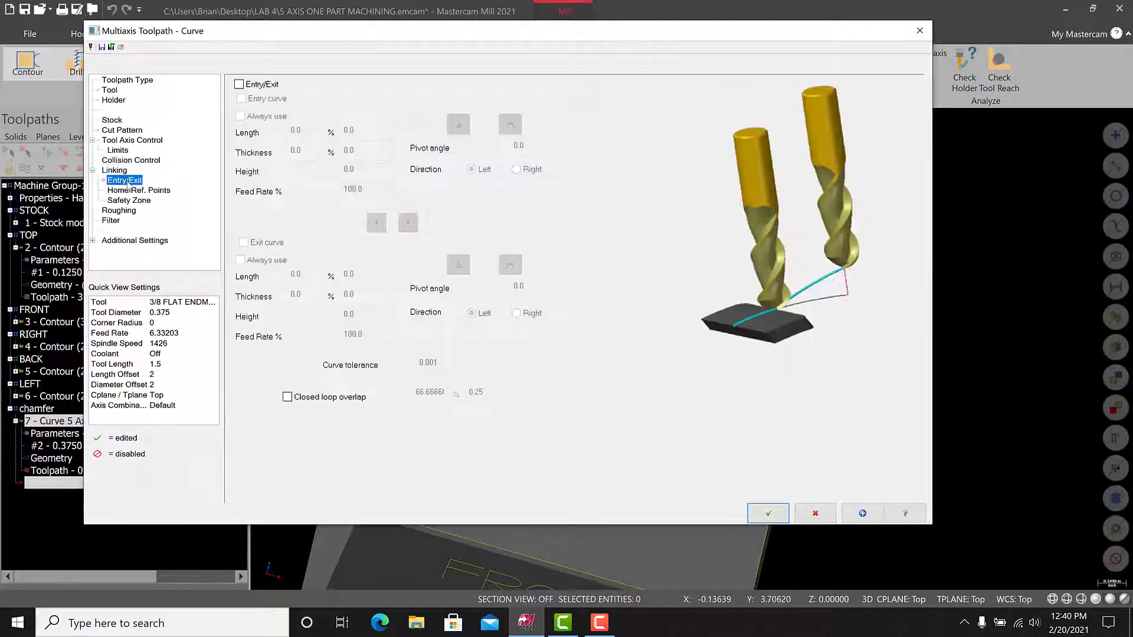
left_click(239, 85)
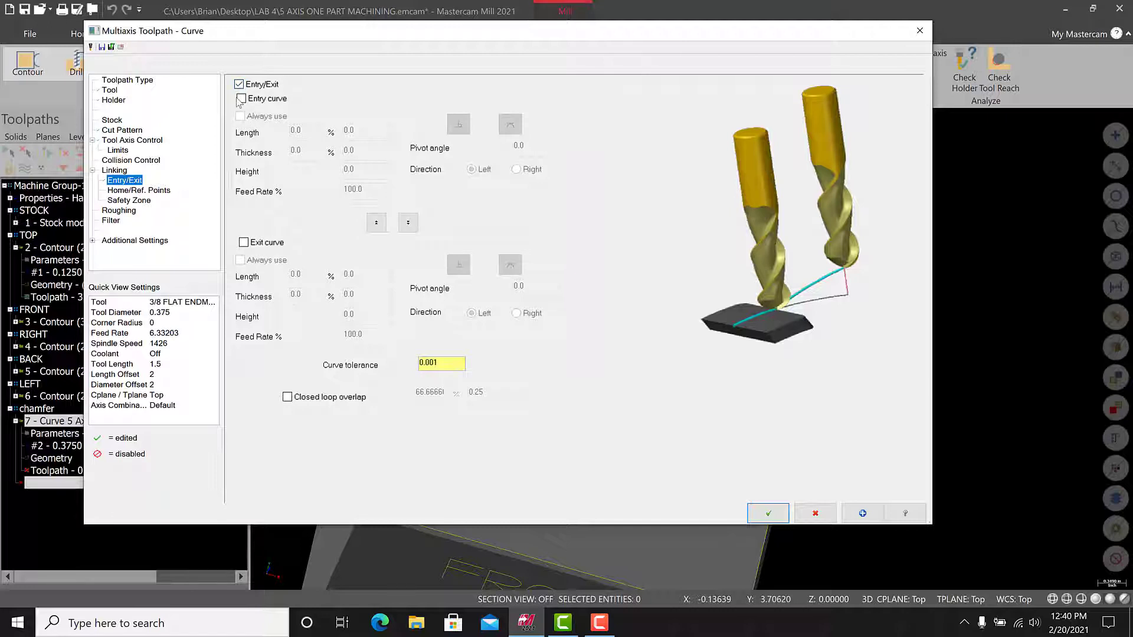
left_click(241, 100)
left_click(243, 242)
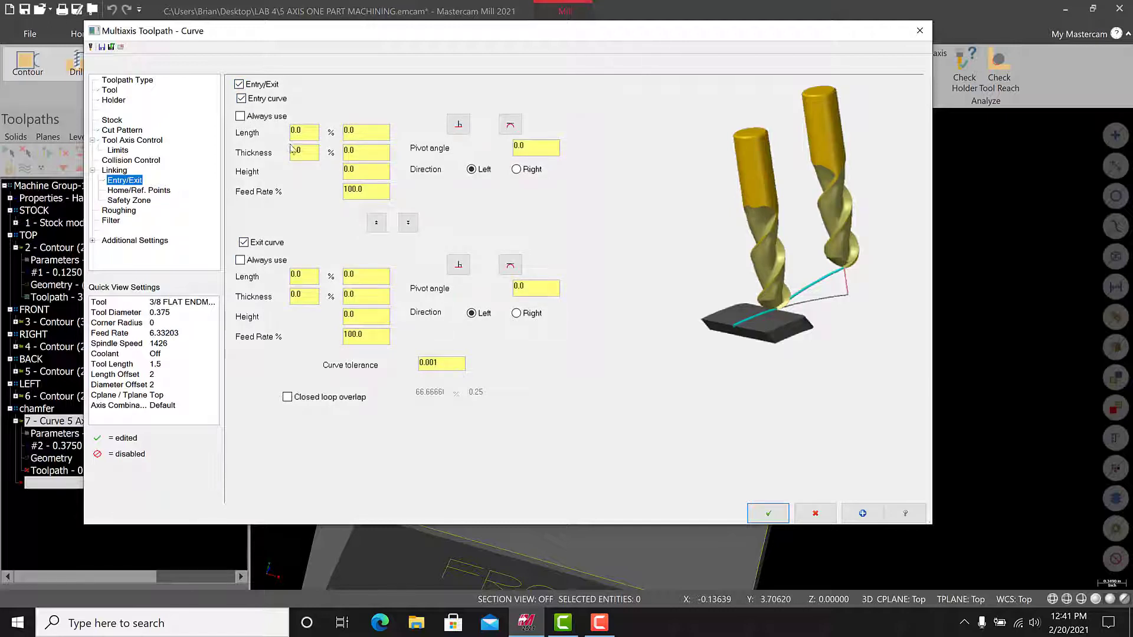
left_click(312, 131)
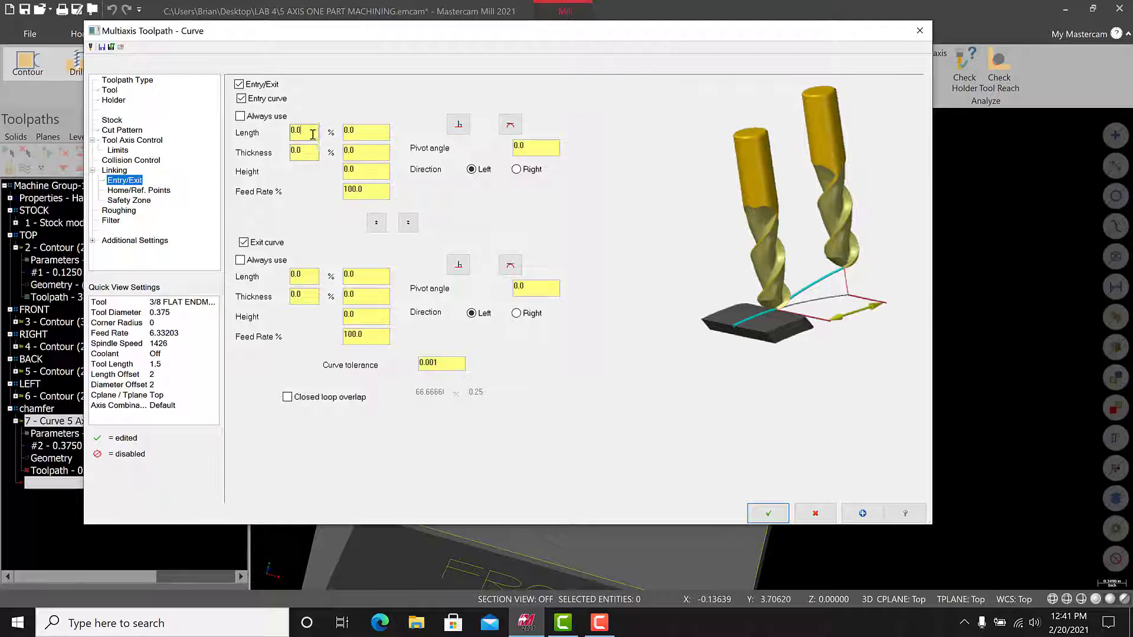
type("100")
key("Return")
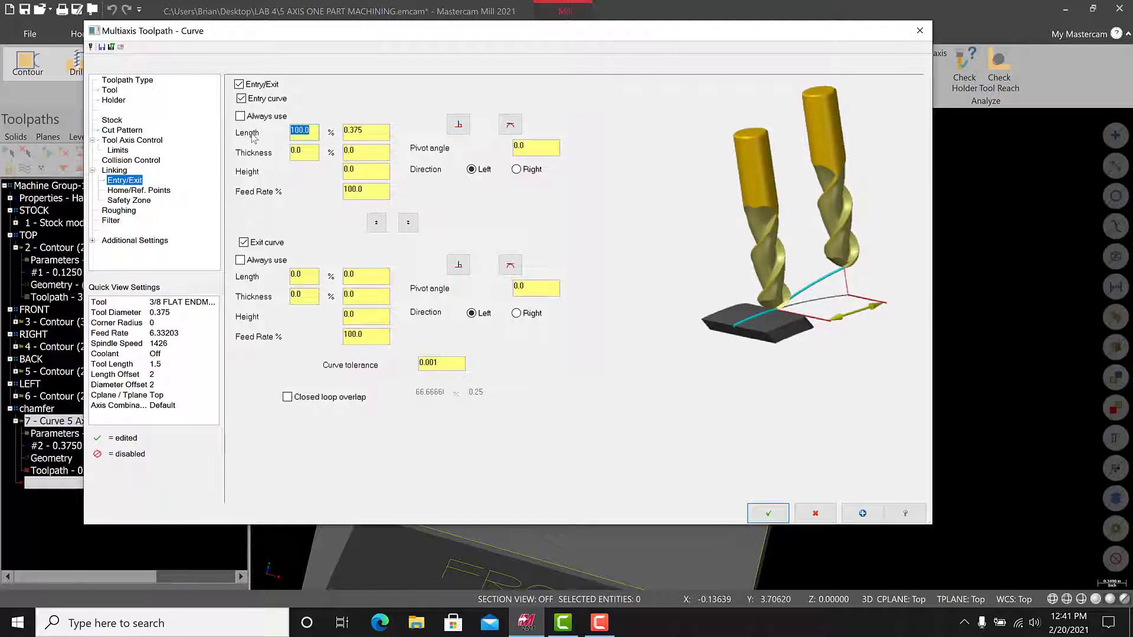
left_click(408, 223)
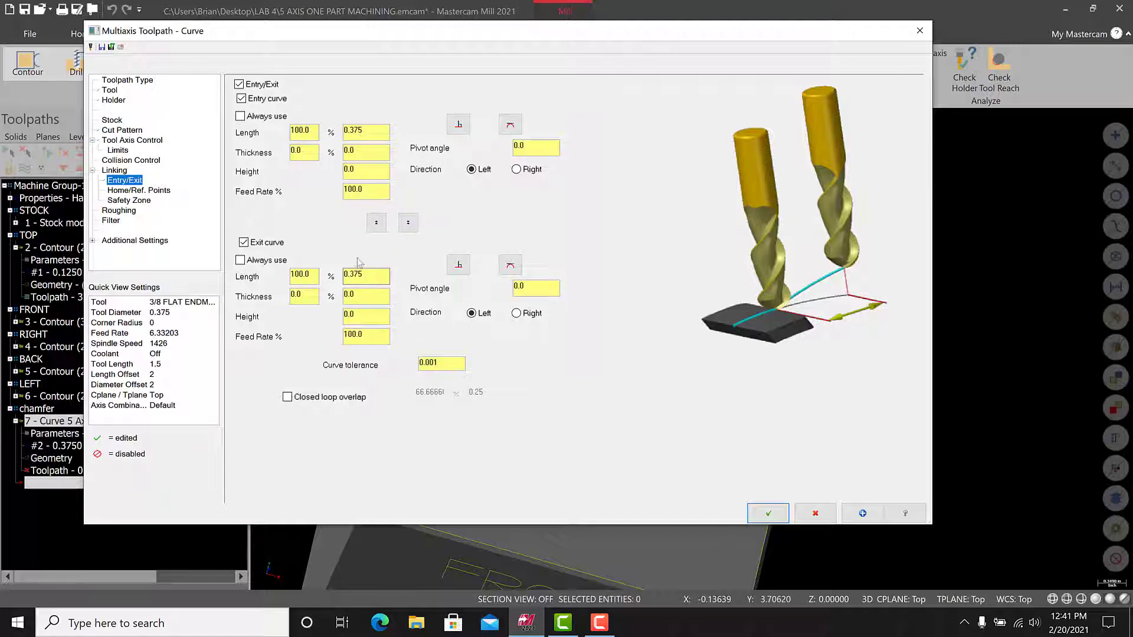
left_click(315, 301)
left_click(309, 277)
- Review the roughing, filter and planes settings, then accept the parameters to generate the Curve toolpath
left_click(120, 211)
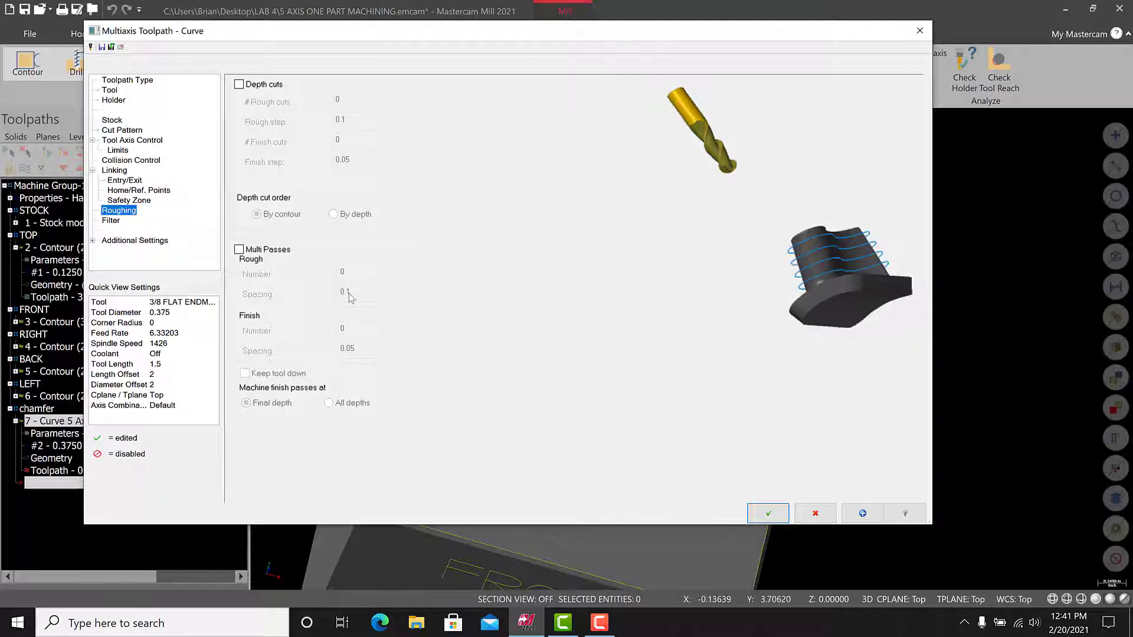
left_click(110, 221)
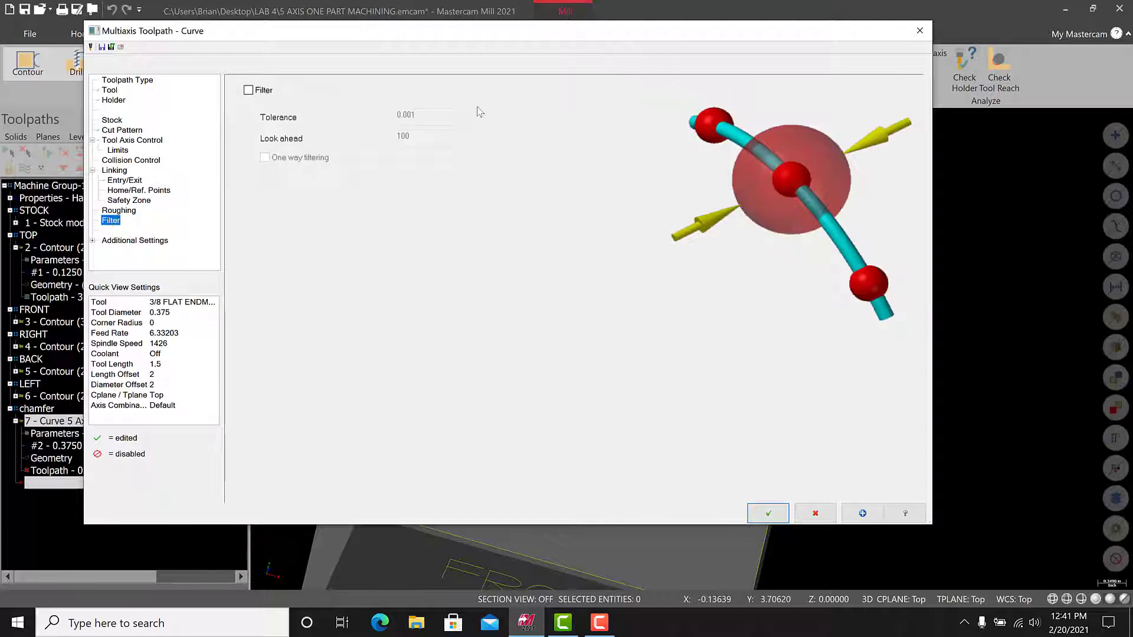
left_click(92, 242)
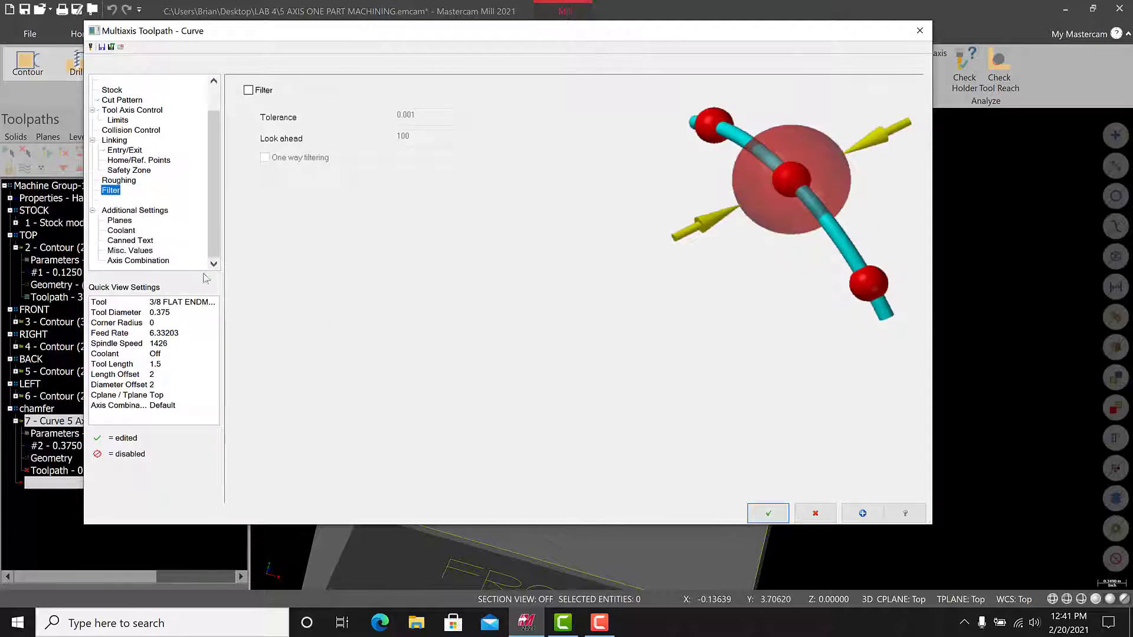
left_click(119, 220)
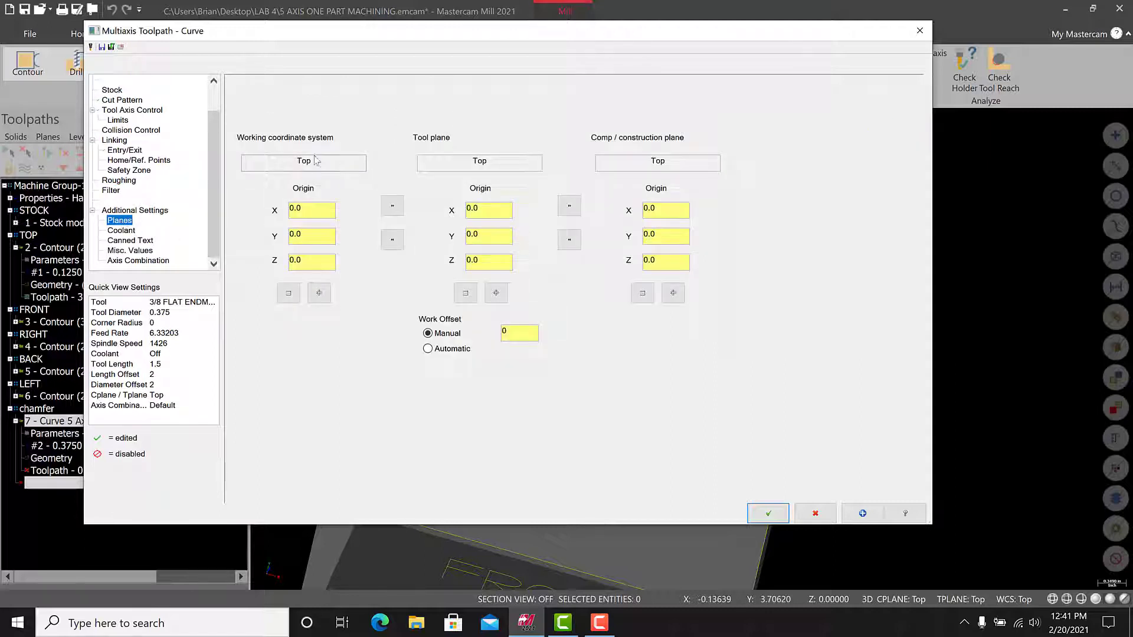
scroll(206, 237, "up", 1)
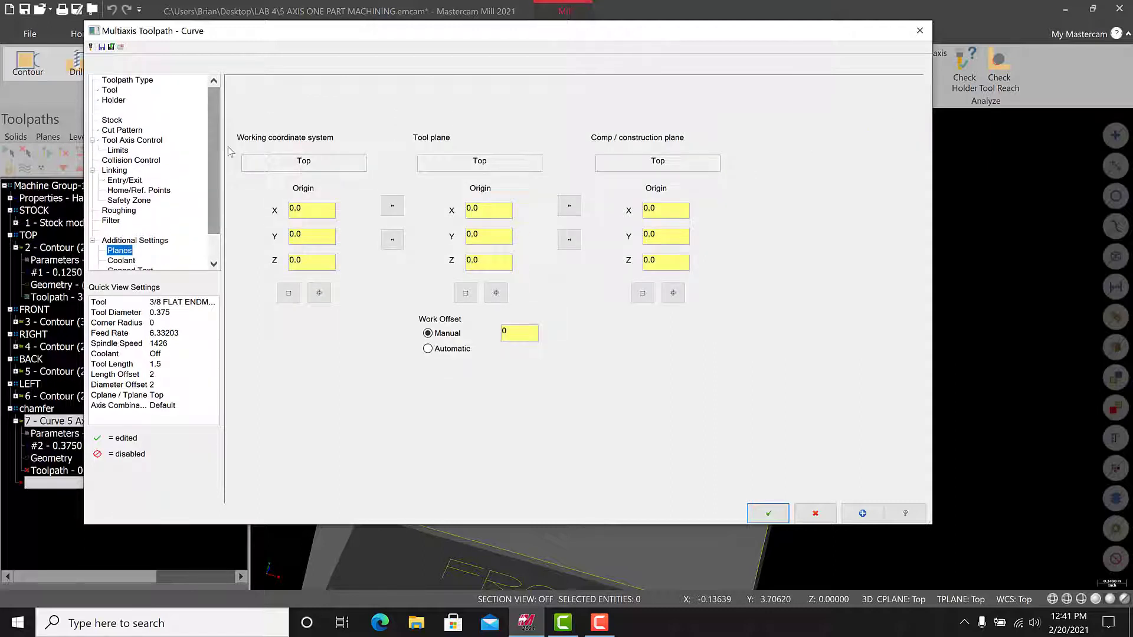
left_click(780, 514)
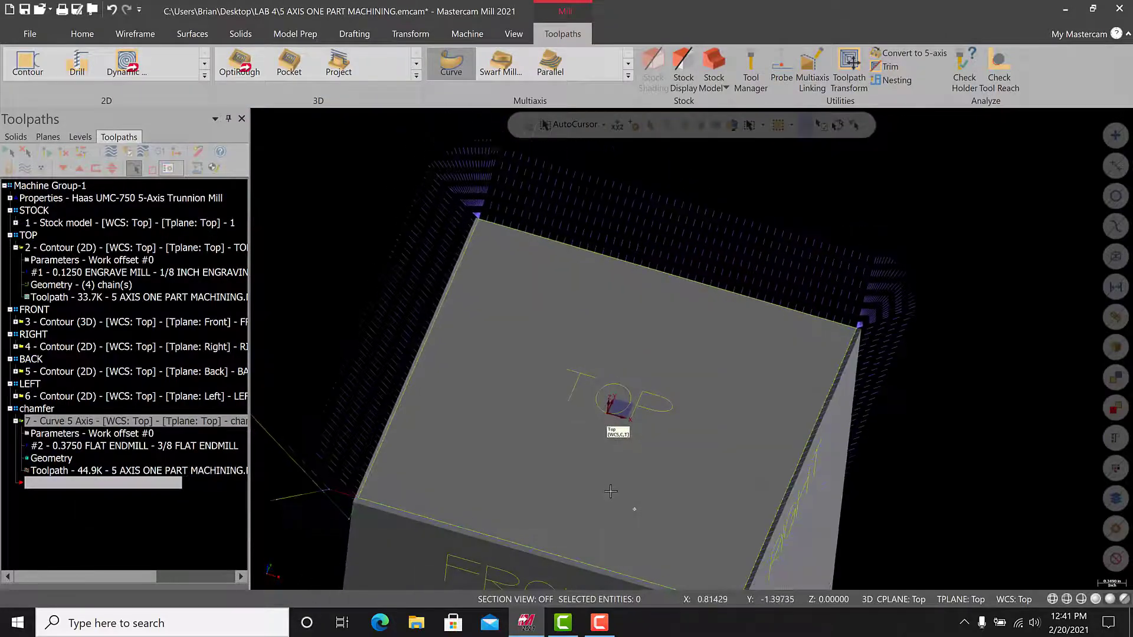
- Inspect the generated toolpath along the block's top edges and around its corners from several angles
middle_click_drag(611, 491, 604, 573)
scroll(635, 475, "down", 3)
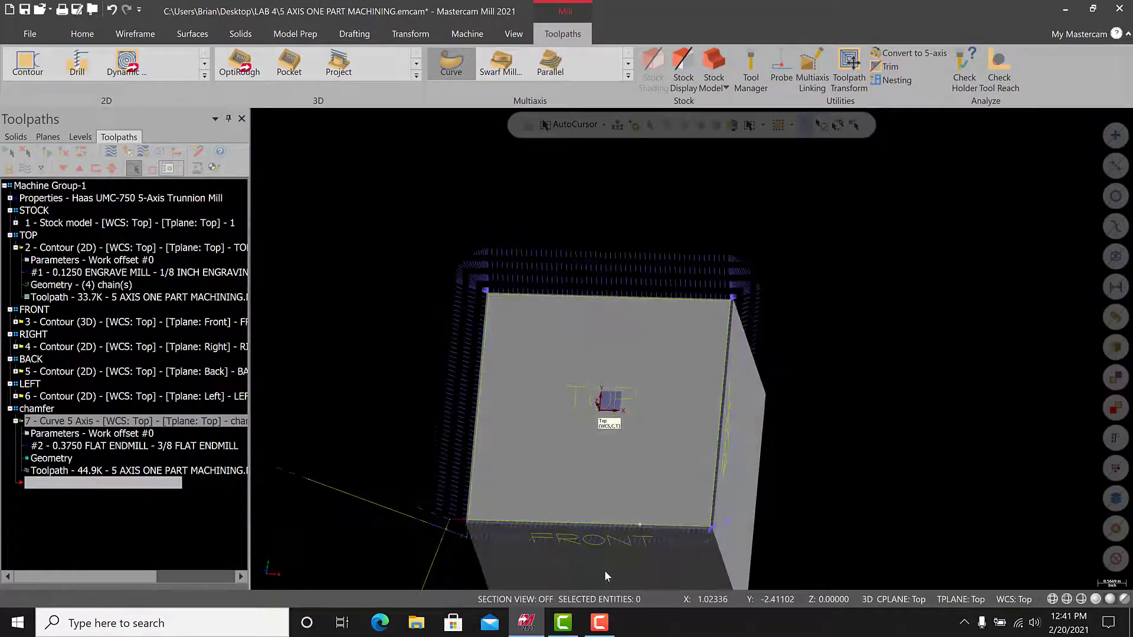
scroll(461, 539, "up", 4)
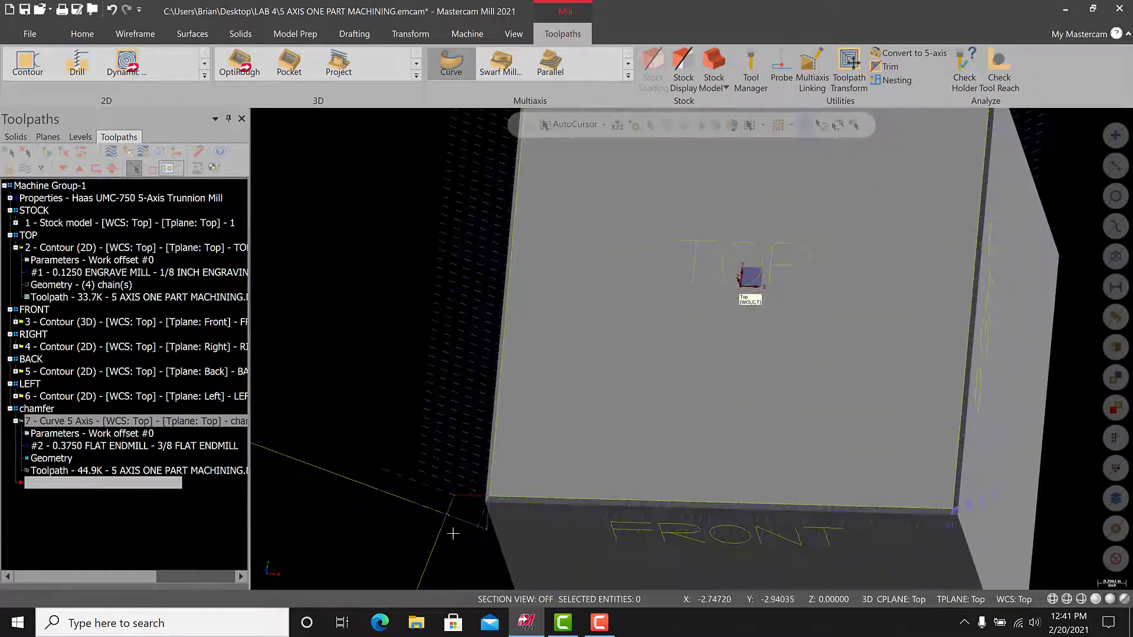
scroll(513, 531, "down", 5)
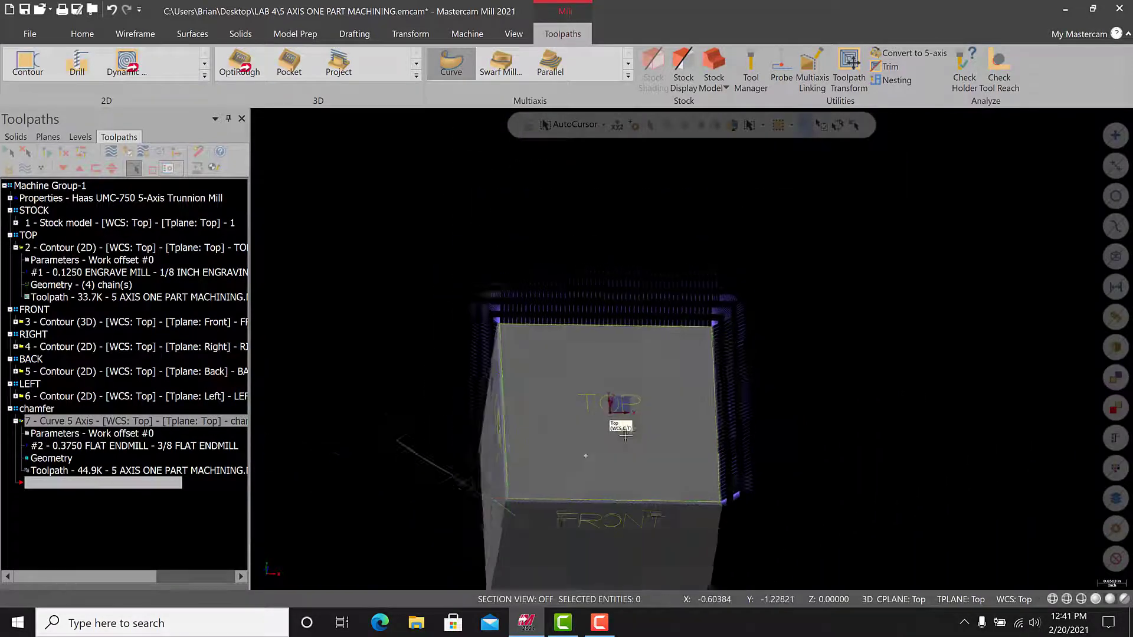
middle_click_drag(625, 435, 631, 421)
middle_click_drag(572, 513, 588, 526)
scroll(588, 526, "up", 1)
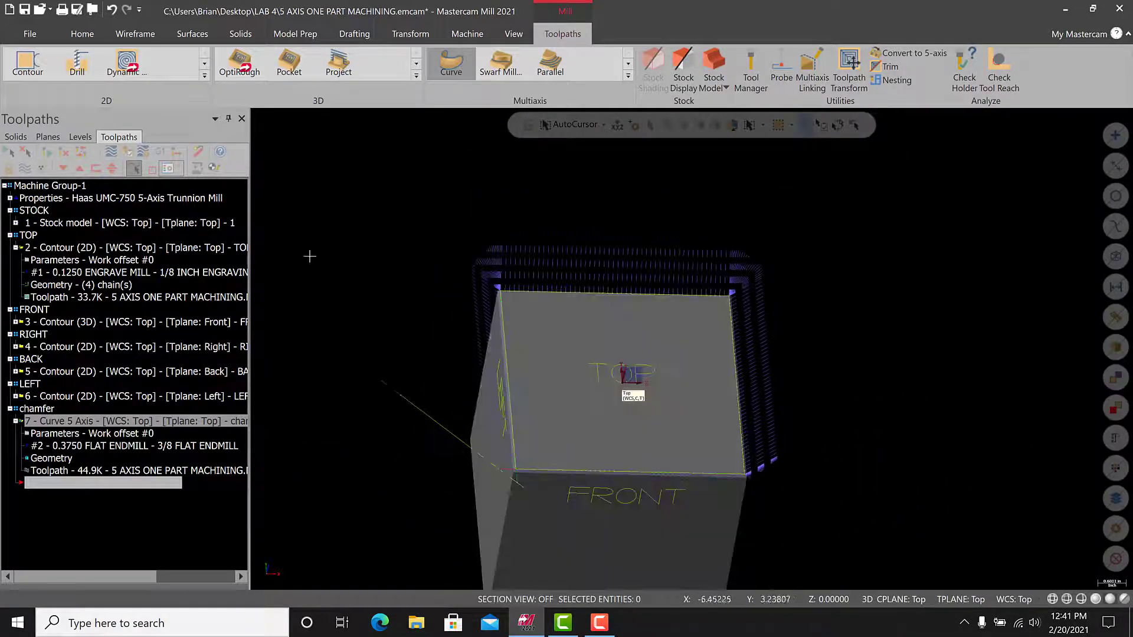
- Backplot the chamfer operation, examine the tool's orientation along the block's left chamfer edge, and close the backplot
left_click(111, 152)
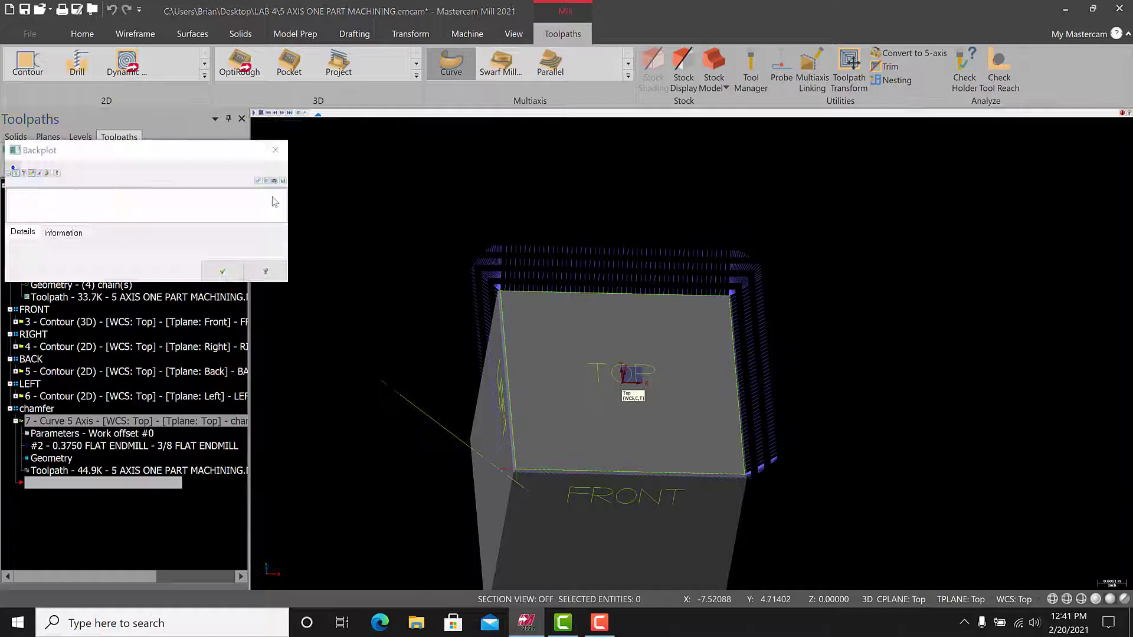
left_click(255, 113)
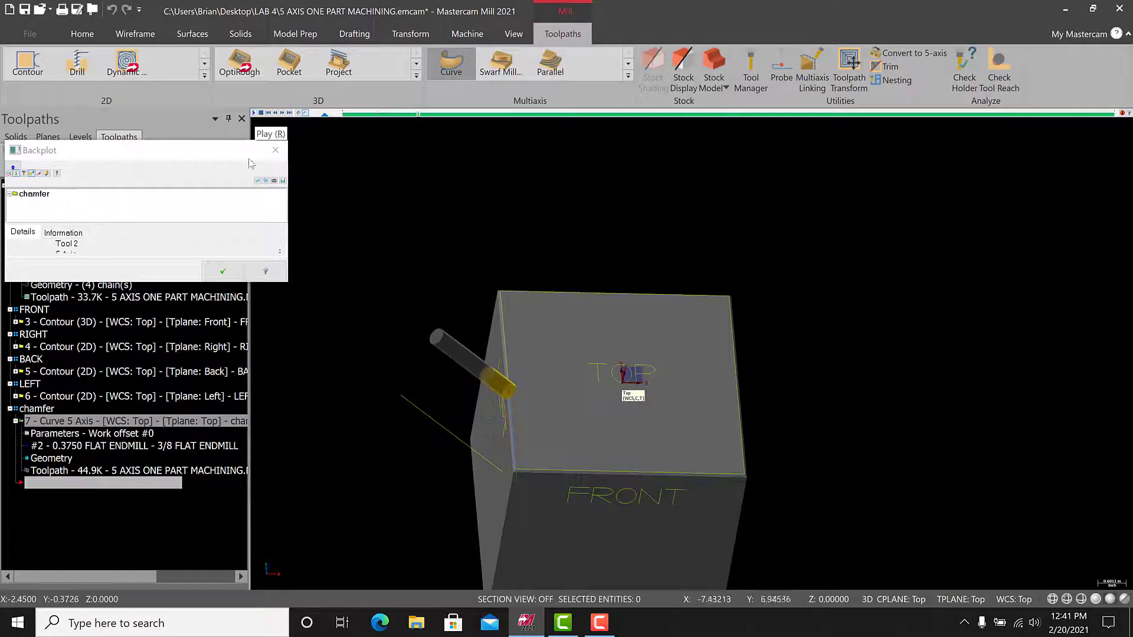
scroll(506, 368, "up", 4)
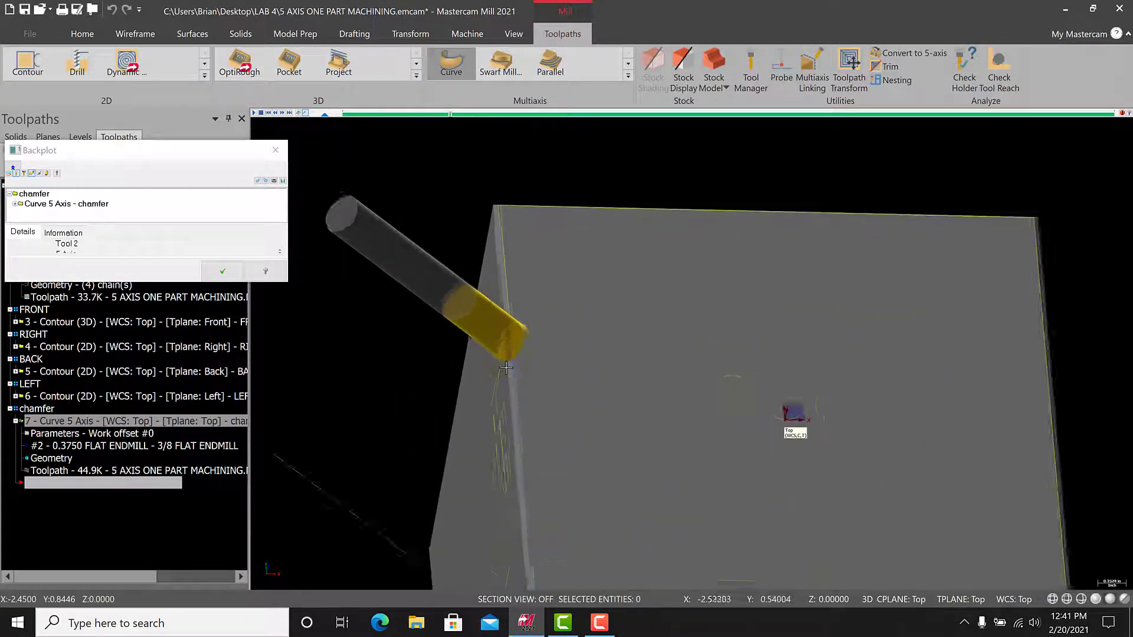
scroll(505, 368, "up", 5)
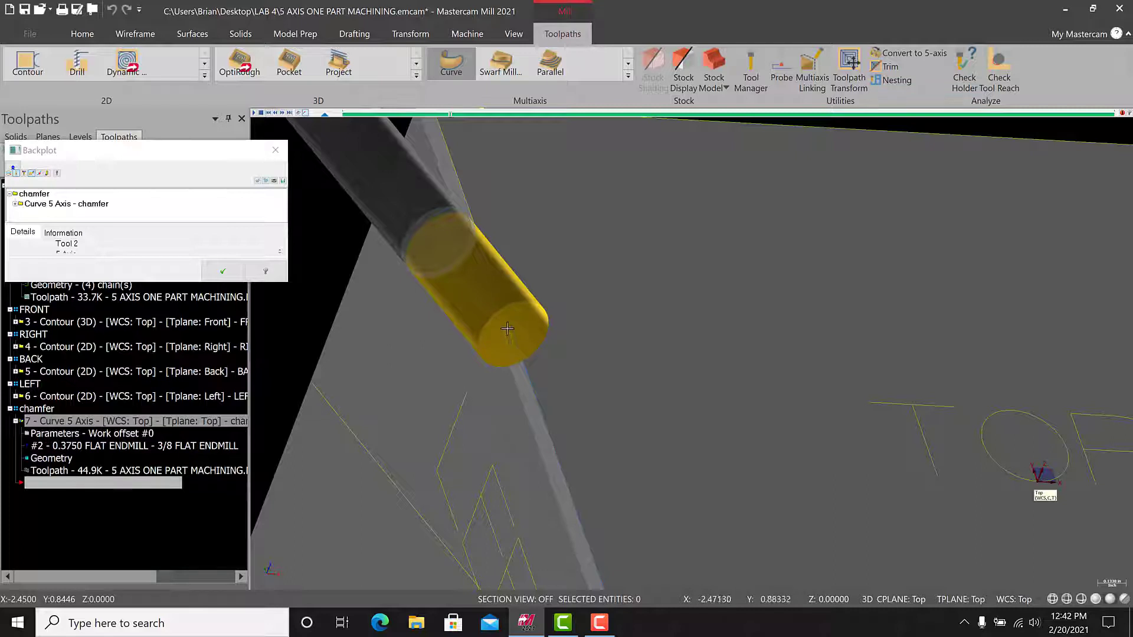
scroll(516, 342, "down", 5)
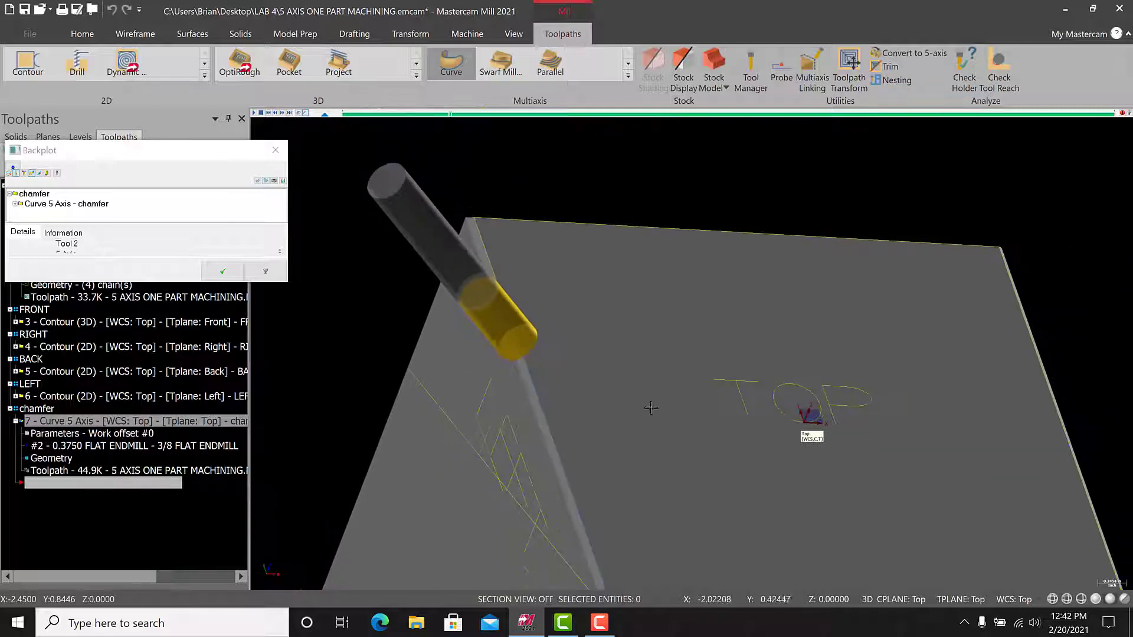
middle_click_drag(883, 485, 809, 437)
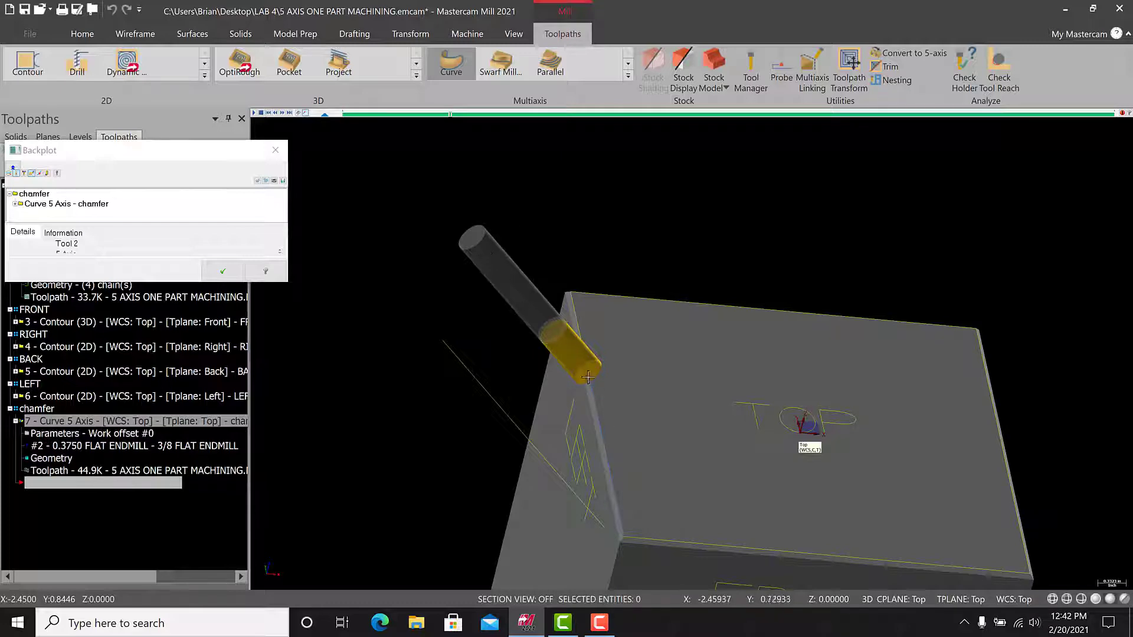
left_click(222, 271)
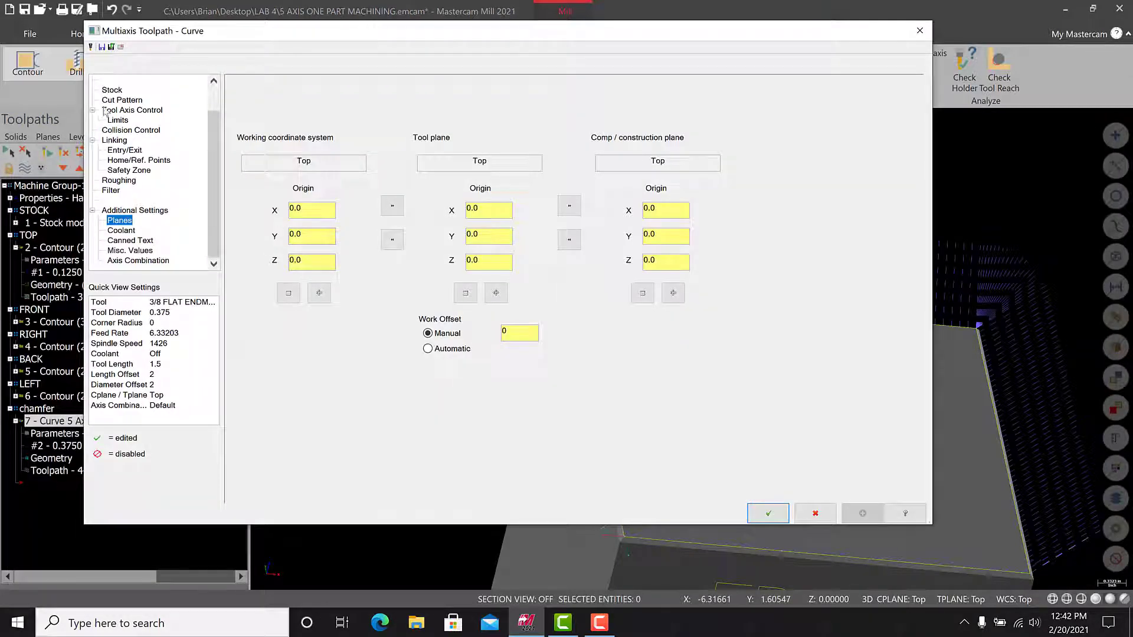
- Check the Curve operation's cut pattern and tool axis control settings again, then accept the parameters
left_click(120, 101)
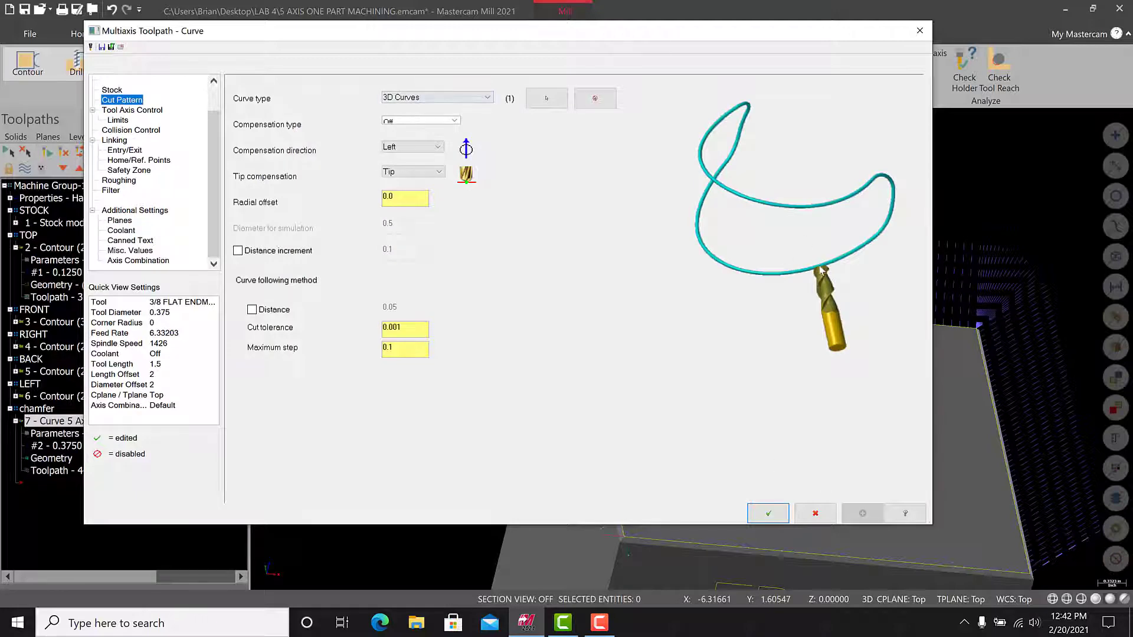
left_click(140, 111)
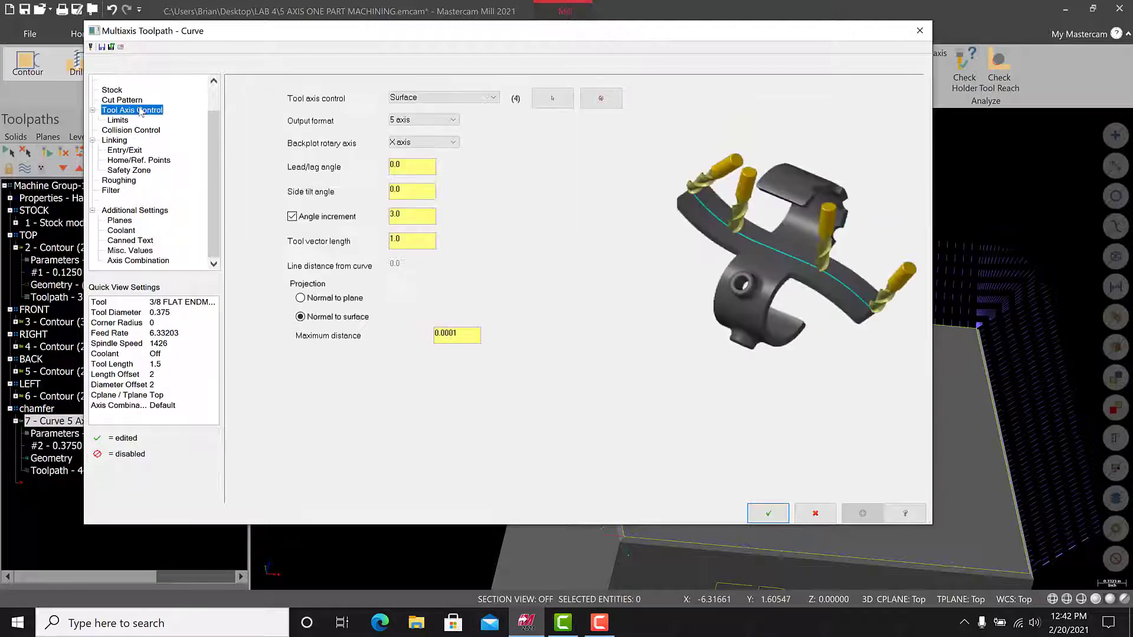
left_click(779, 517)
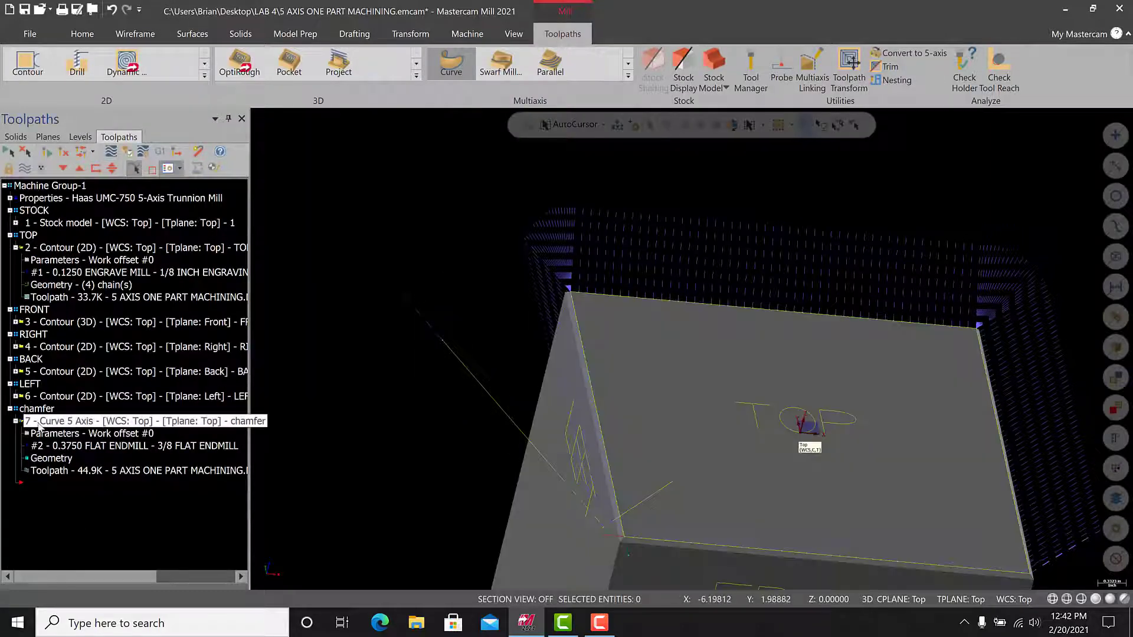
- Examine the side tilt and lead/lag angle settings in the tool axis control, accept the parameters and regenerate the operation
left_click(44, 434)
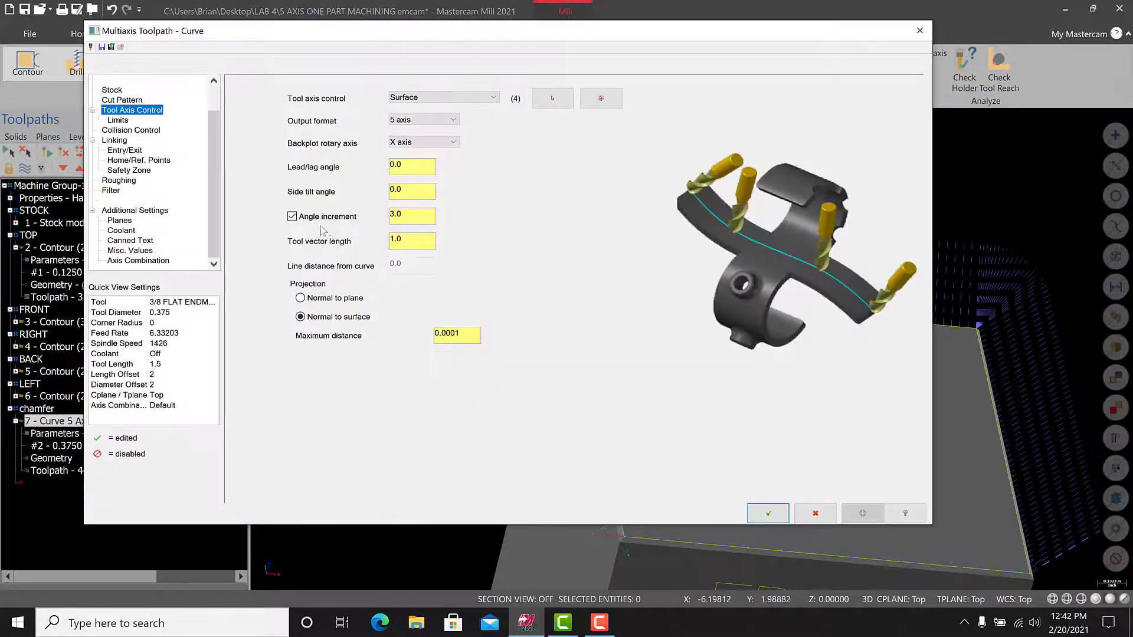
left_click(420, 190)
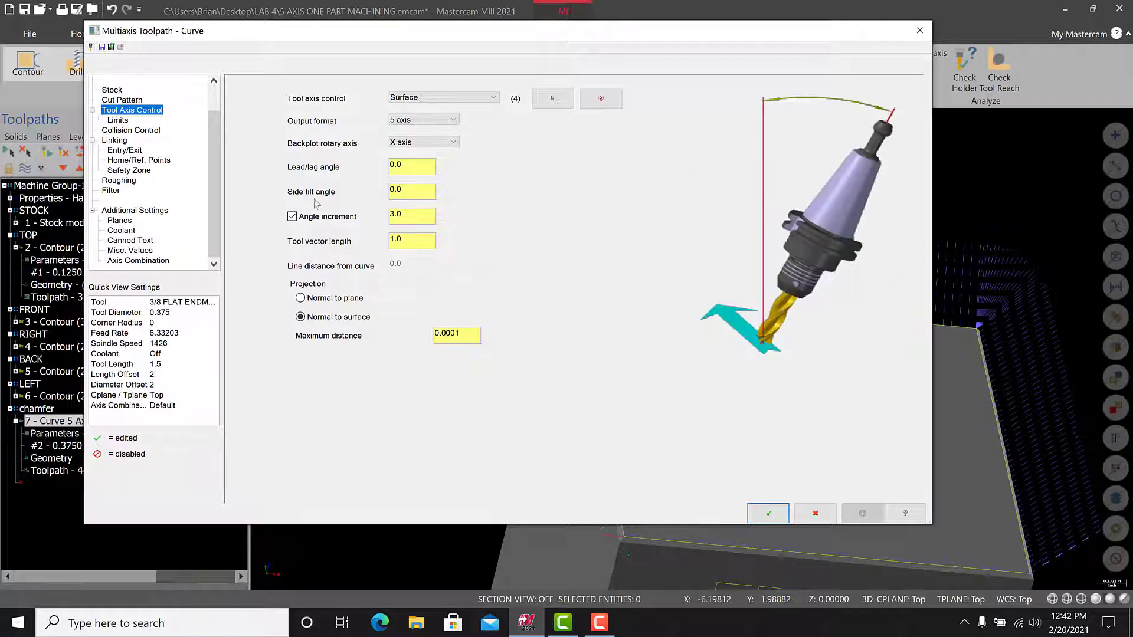
left_click(417, 167)
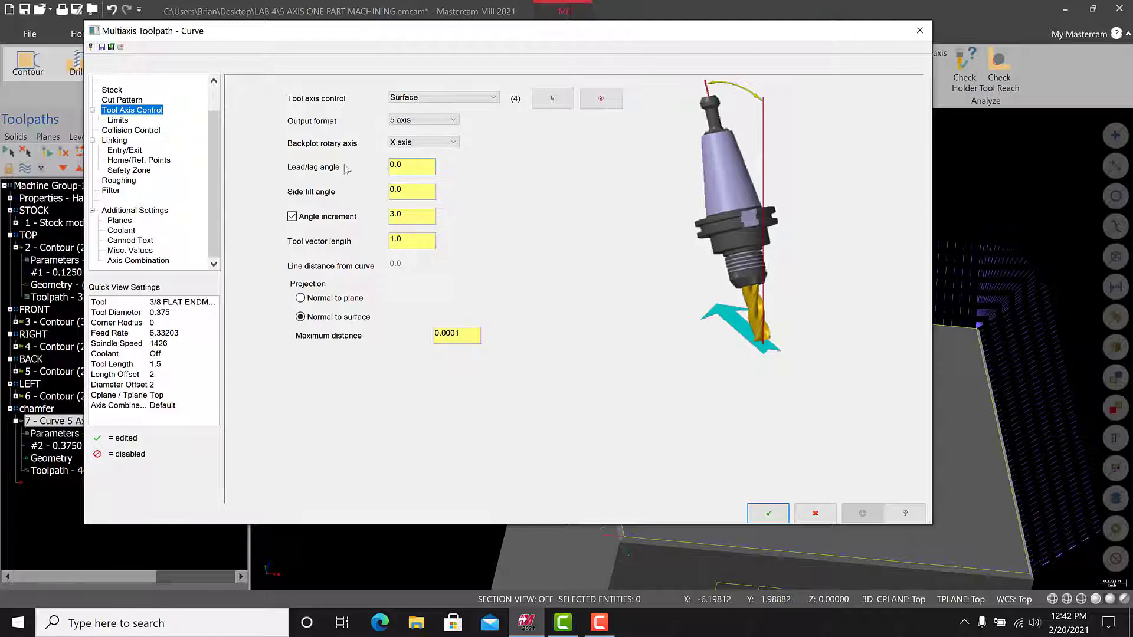
left_click(417, 190)
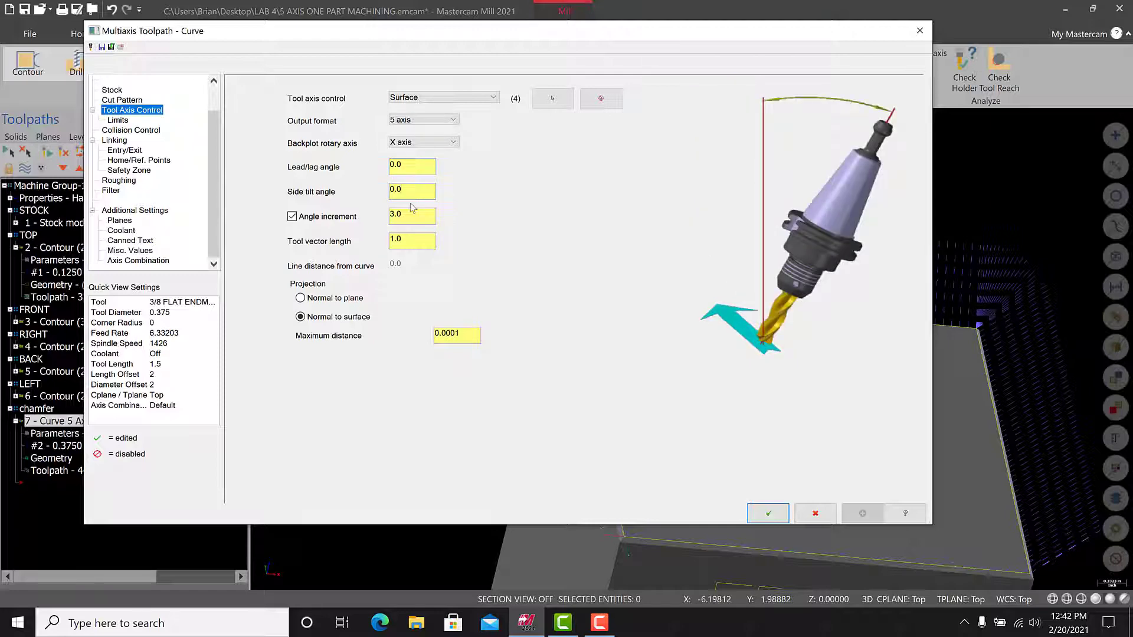
left_click(405, 164)
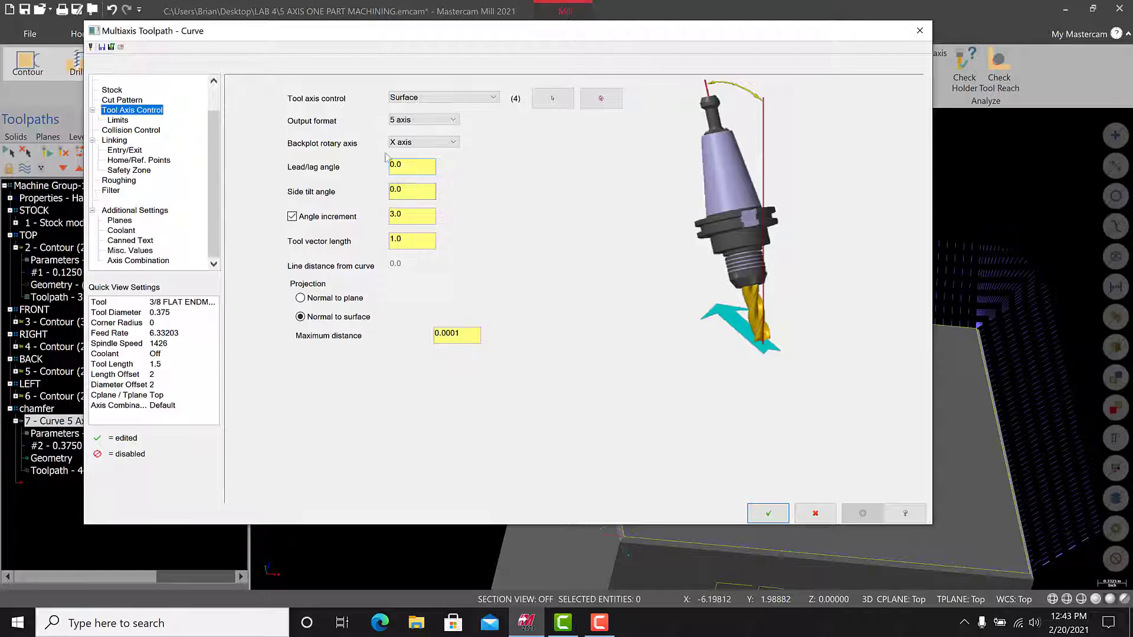
left_click(768, 513)
left_click(51, 156)
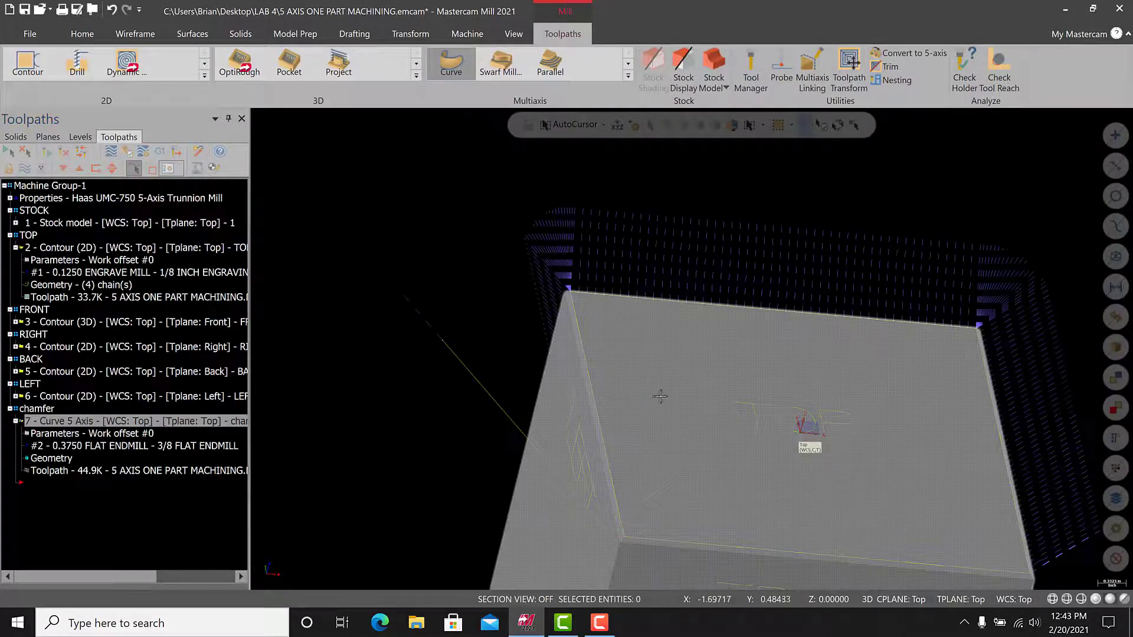
- Backplot the chamfer toolpath again, examine up close how the endmill's tip meets the chamfer face at the corner, and close the backplot
scroll(660, 397, "down", 2)
scroll(1012, 575, "up", 2)
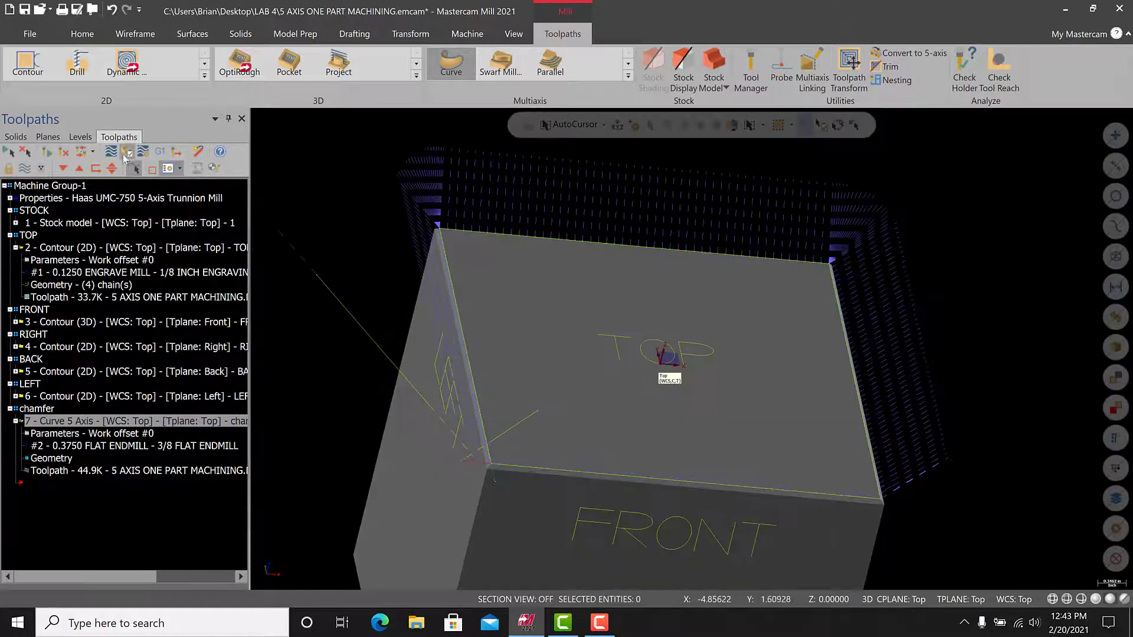
left_click(118, 152)
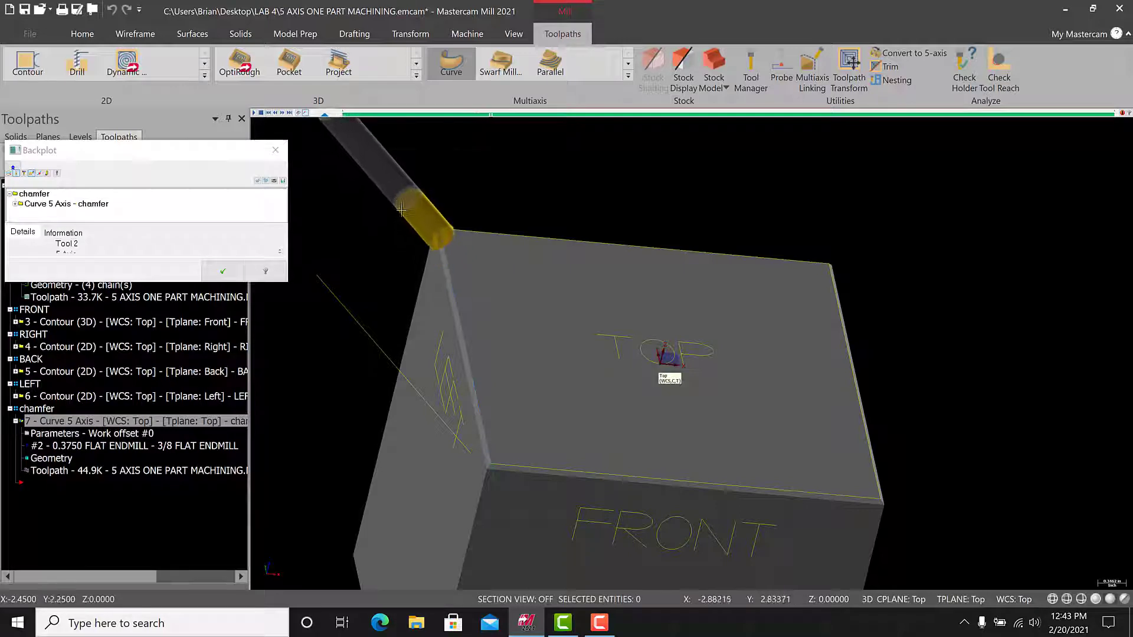
scroll(401, 204, "up", 5)
scroll(447, 226, "up", 5)
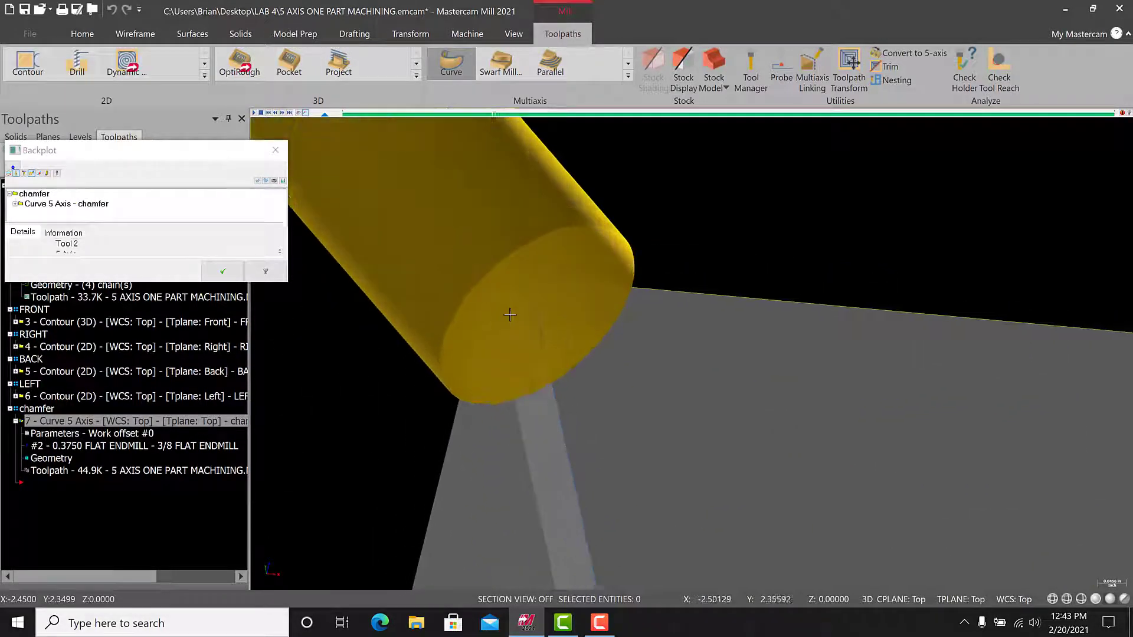
middle_click_drag(502, 292, 804, 293)
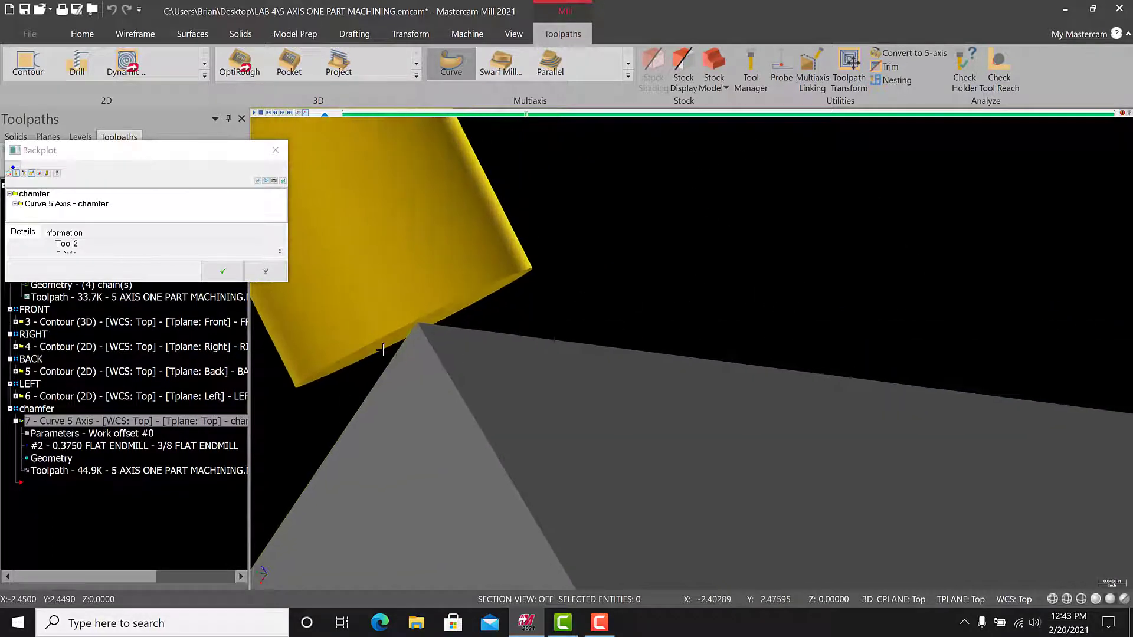
scroll(391, 360, "up", 5)
scroll(391, 361, "down", 5)
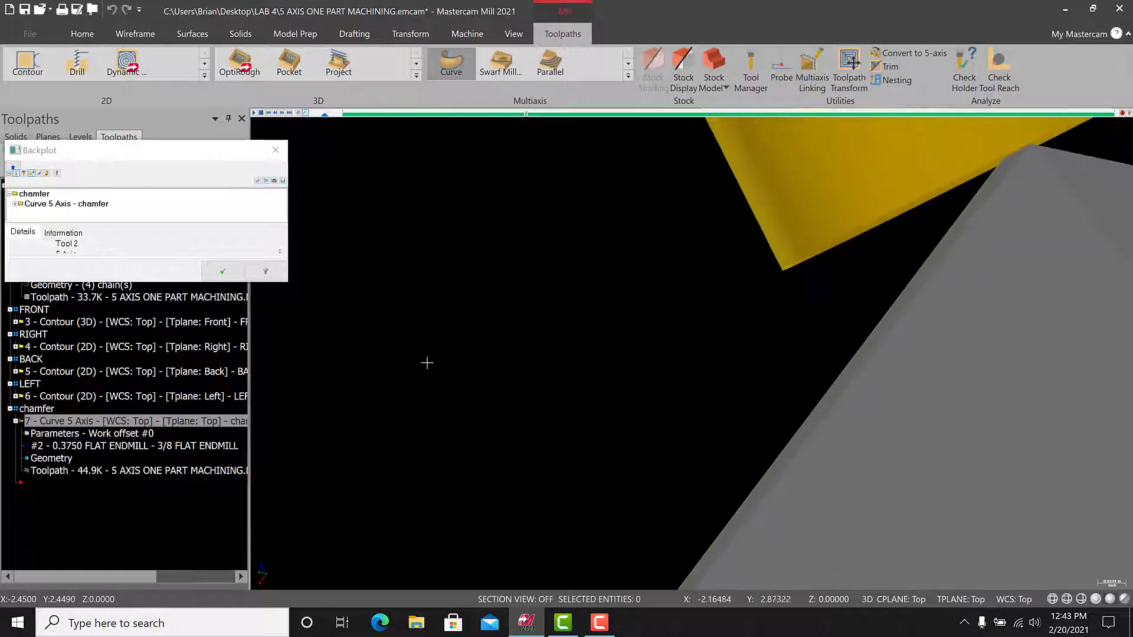
mouse_move(425, 362)
middle_mouse_down()
mouse_move(878, 309)
mouse_move(868, 301)
middle_mouse_up()
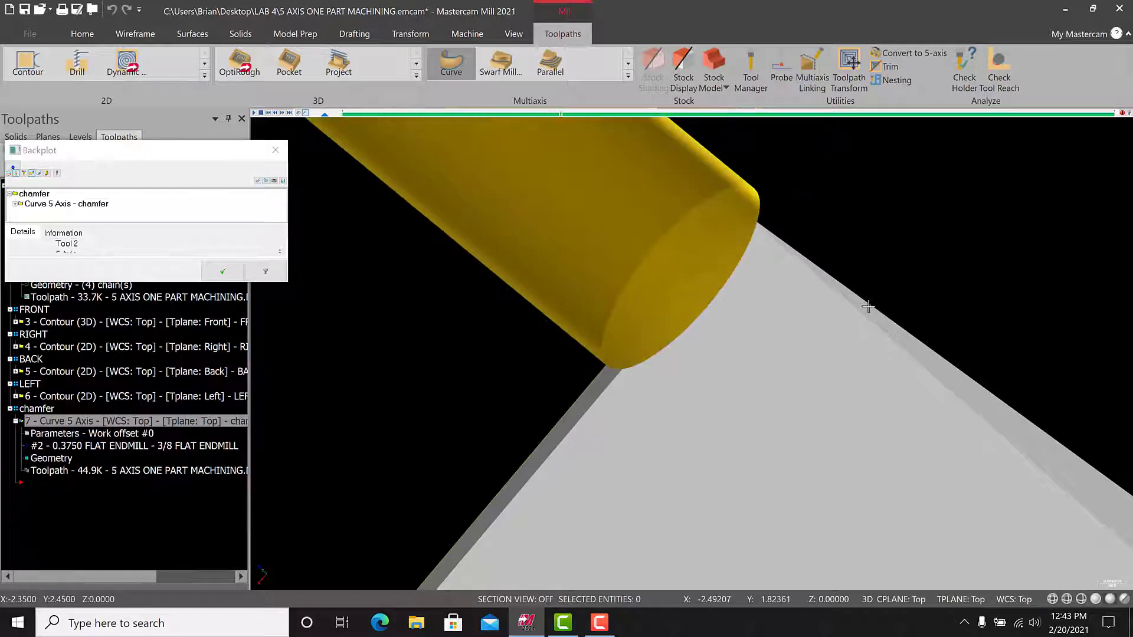
left_click(275, 150)
- Set the graphics view to Isometric (WCS) and open the chamfer operation in Mastercam Simulator for verification
scroll(505, 271, "down", 11)
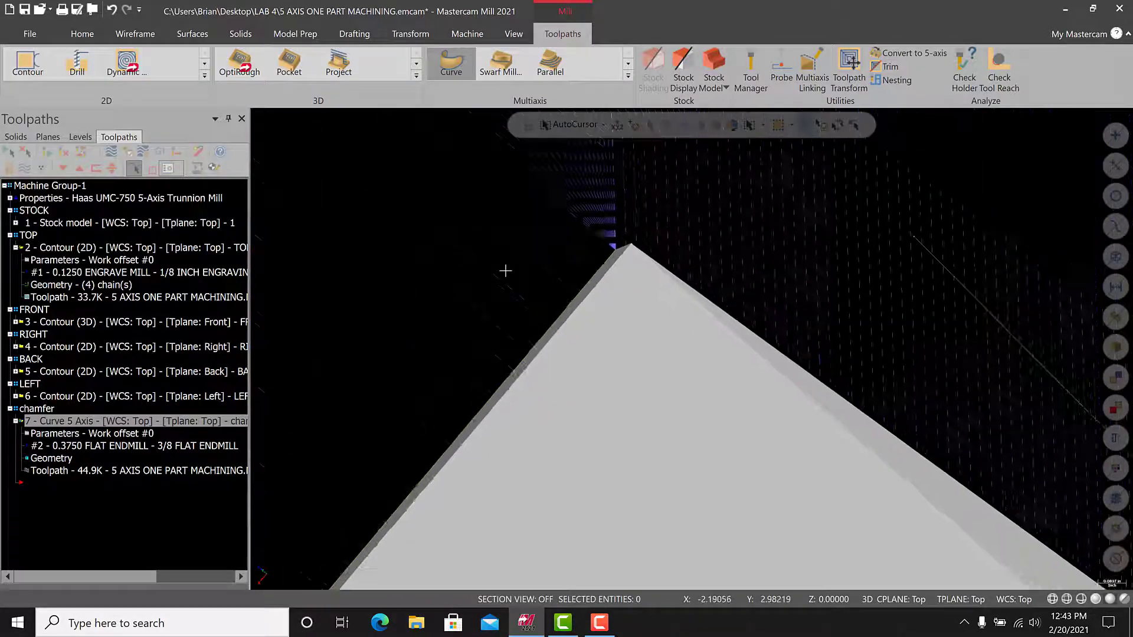
scroll(505, 271, "up", 3)
right_click(324, 166)
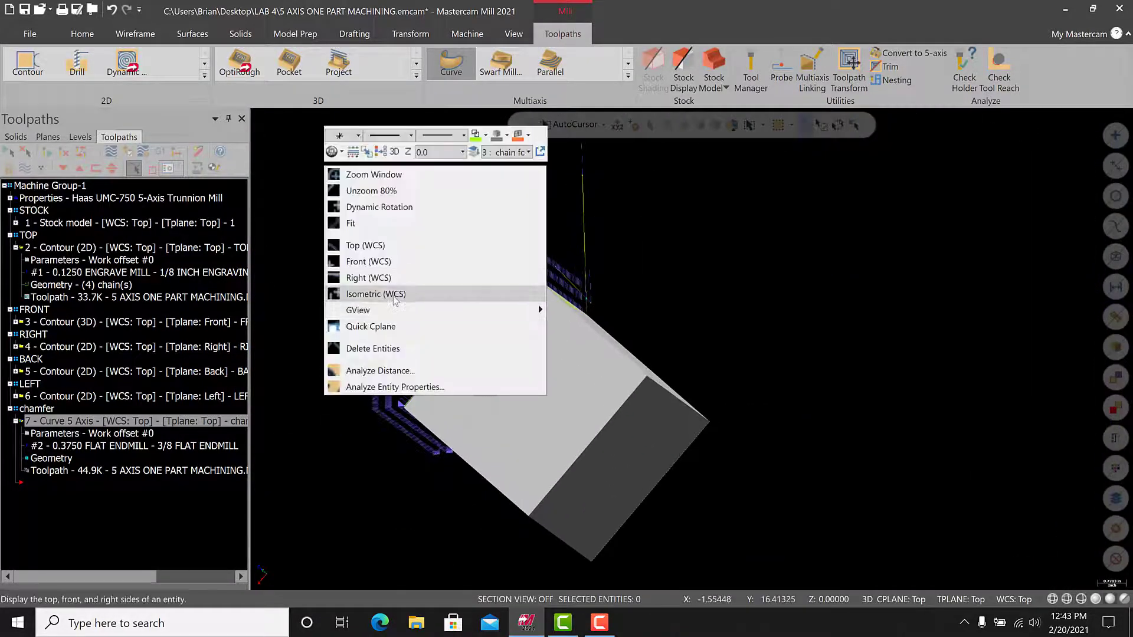
left_click(378, 294)
left_click(130, 154)
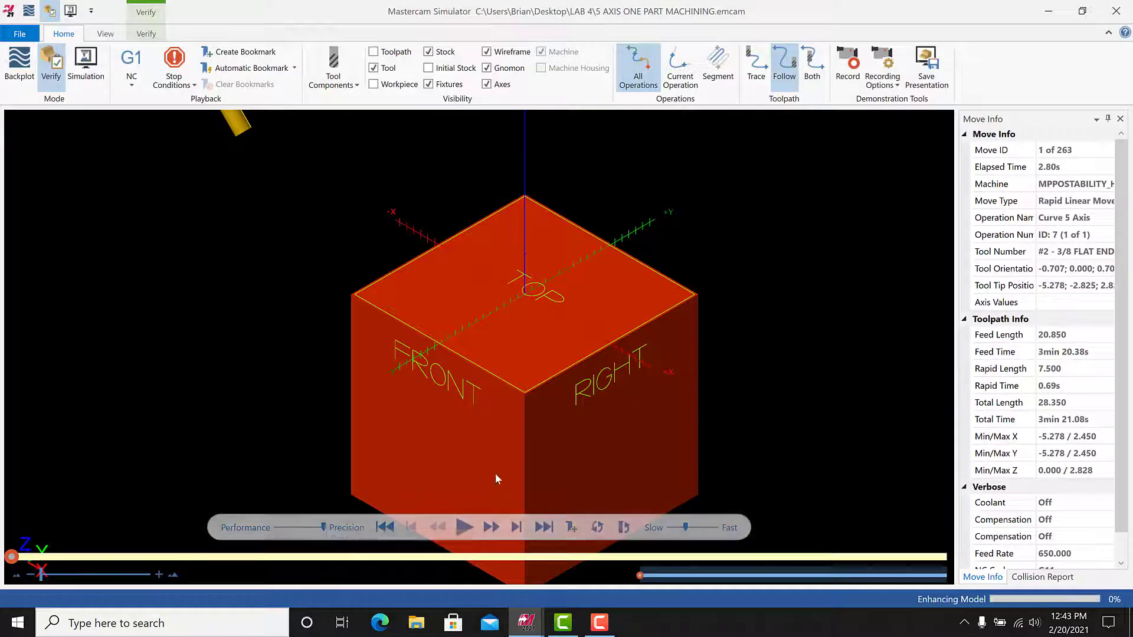
- Run the verification of the chamfer operation and examine the cut chamfer up close where its faces meet at the cube's corners
left_click(466, 527)
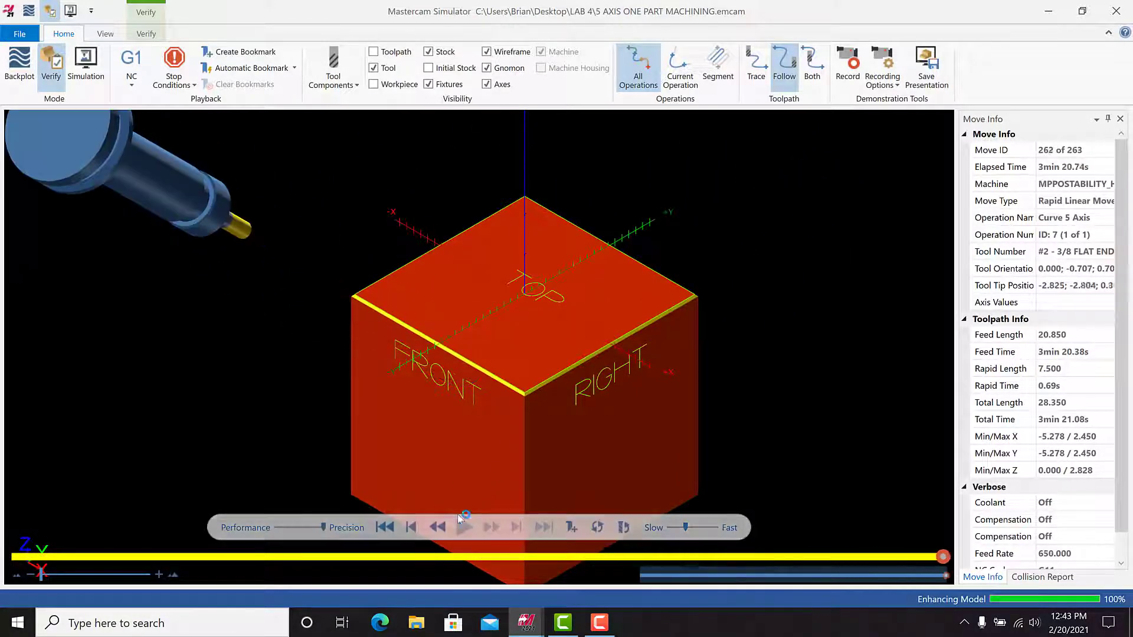
scroll(528, 411, "up", 12)
scroll(417, 256, "down", 6)
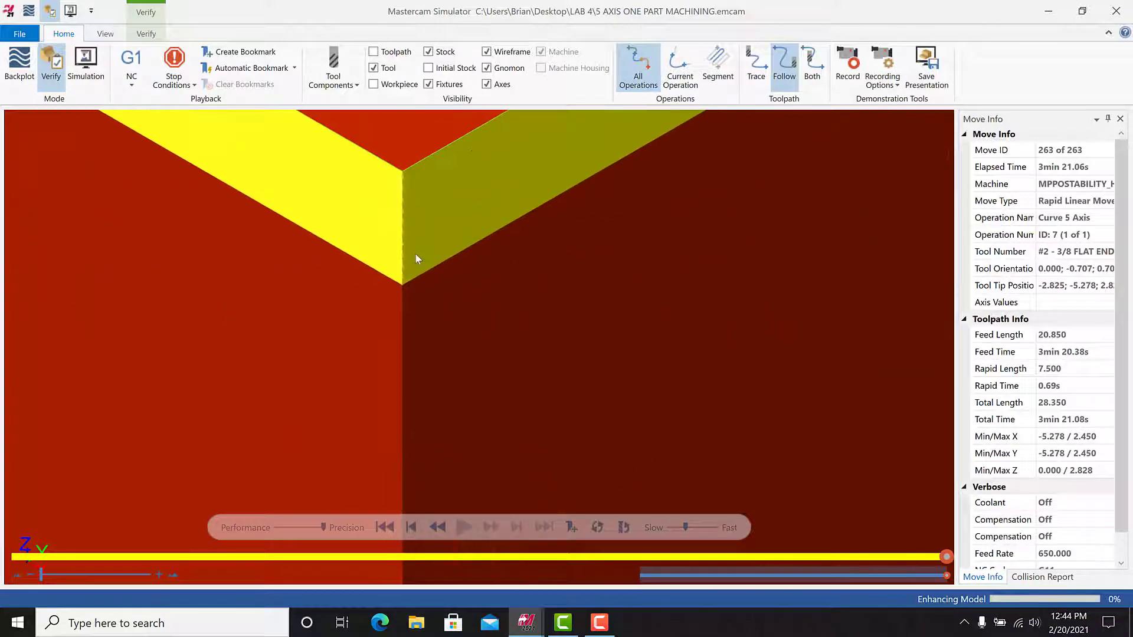
scroll(428, 243, "down", 6)
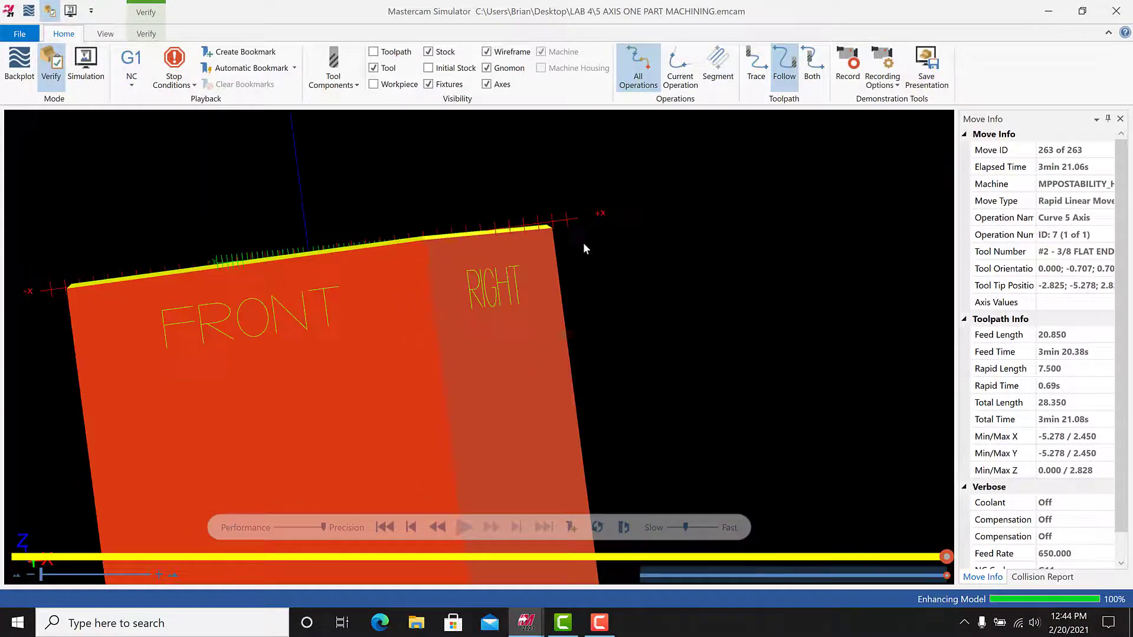
middle_click_drag(584, 245, 533, 265)
scroll(600, 214, "up", 8)
scroll(551, 251, "up", 4)
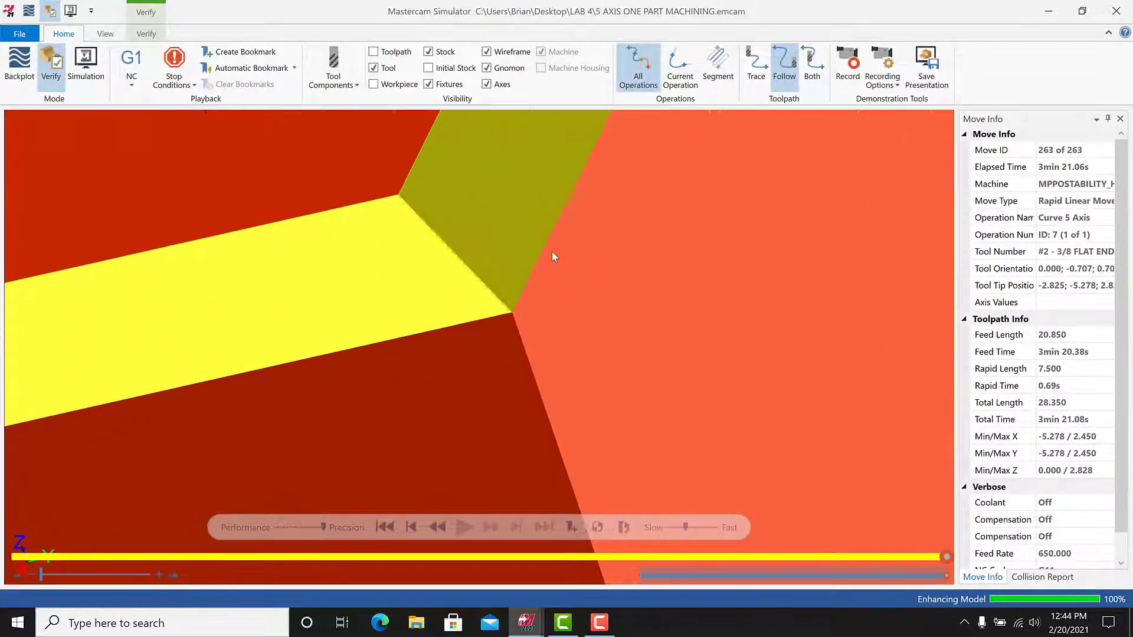
scroll(550, 253, "down", 11)
scroll(606, 140, "up", 3)
scroll(623, 126, "down", 4)
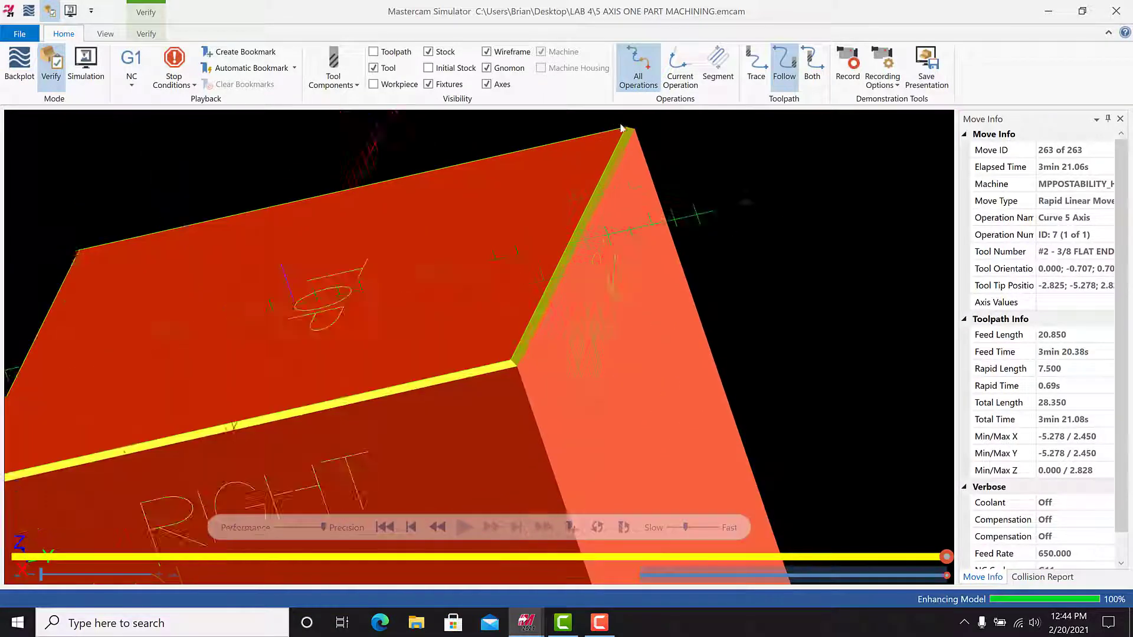
- Inspect the verified chamfer along the remaining top edges and corners around the cube, including the back and left sides
middle_click_drag(281, 253, 372, 243)
scroll(322, 265, "up", 8)
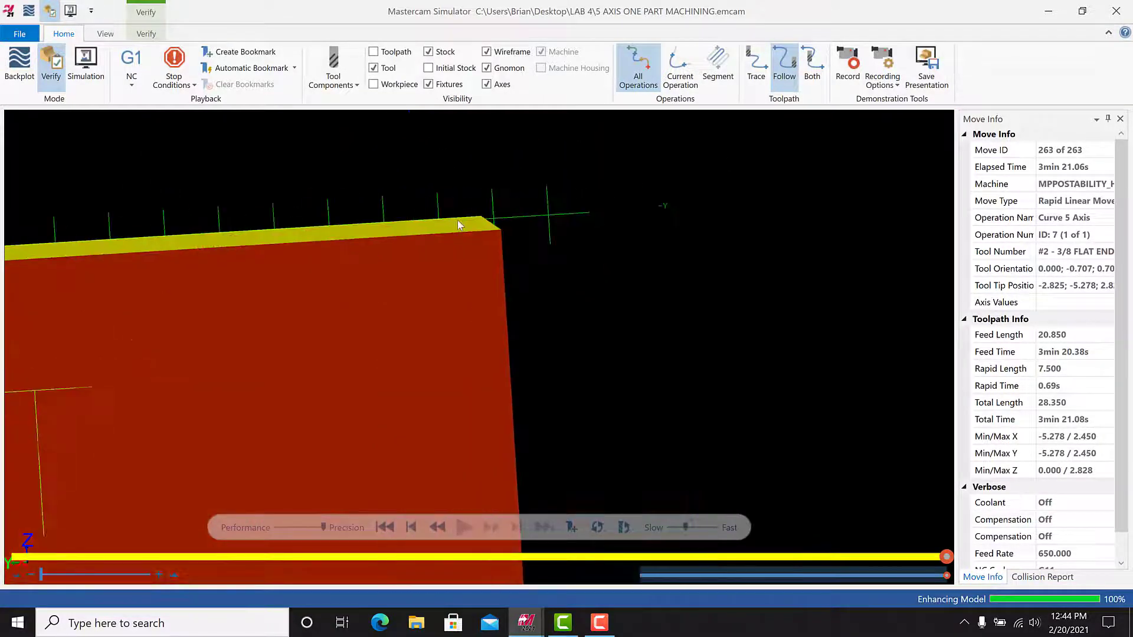
middle_click_drag(592, 263, 579, 261)
scroll(579, 261, "down", 10)
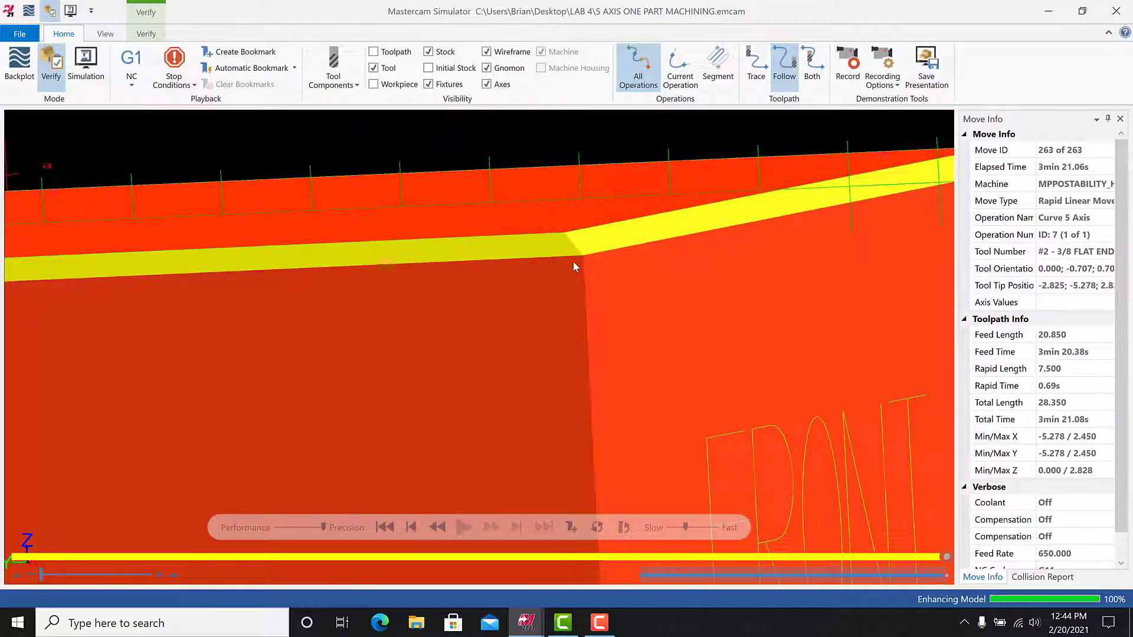
scroll(168, 299, "up", 6)
scroll(168, 299, "up", 6)
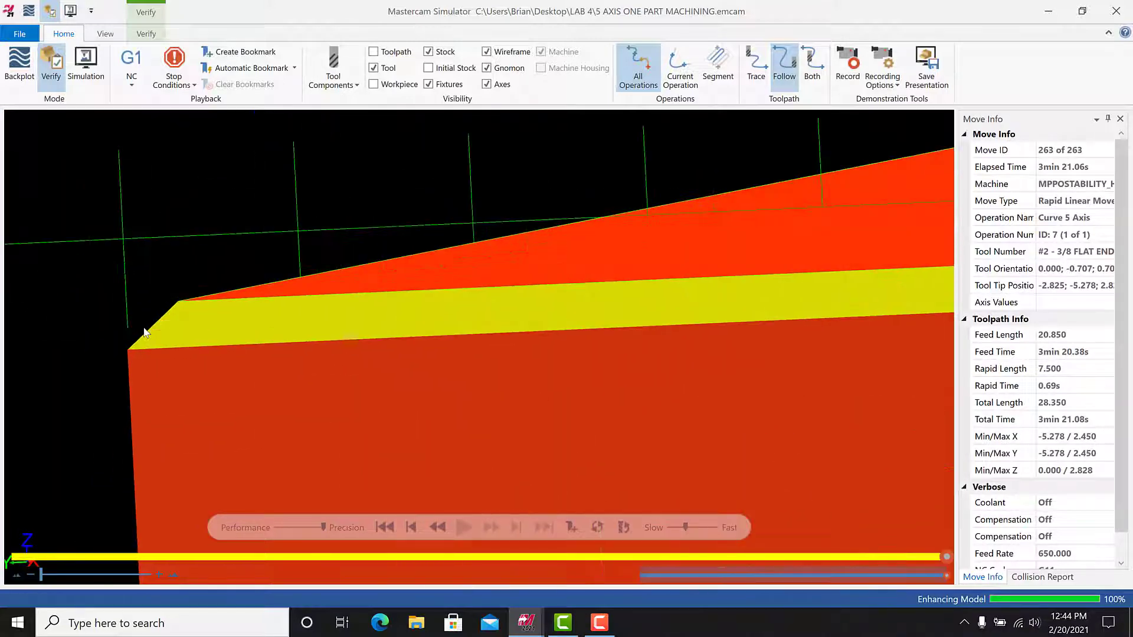
middle_click_drag(144, 330, 151, 326)
scroll(154, 330, "down", 10)
scroll(72, 349, "up", 6)
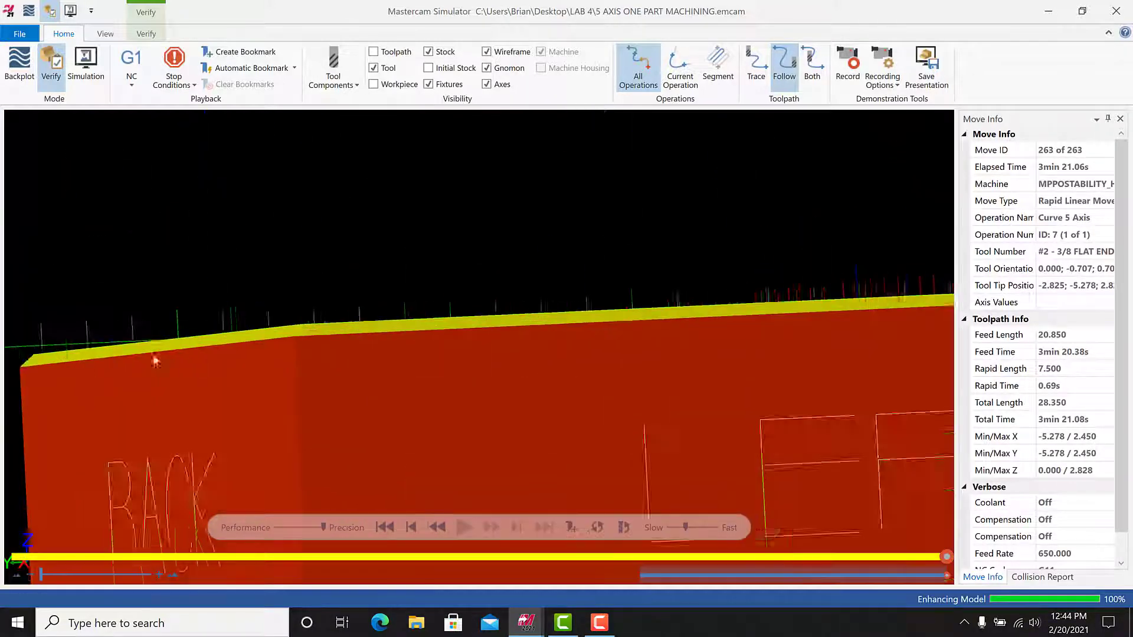
scroll(462, 316, "down", 5)
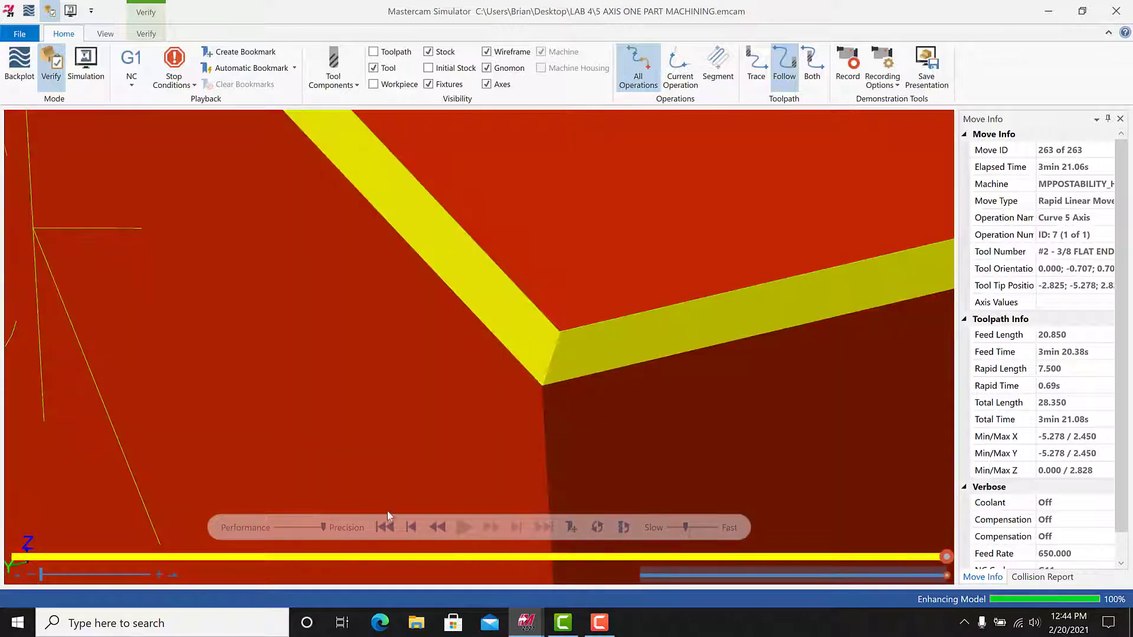
- Run the full machine simulation of the chamfer operation, watch the cube being cut on the trunnion table, and close the simulator
left_click(93, 72)
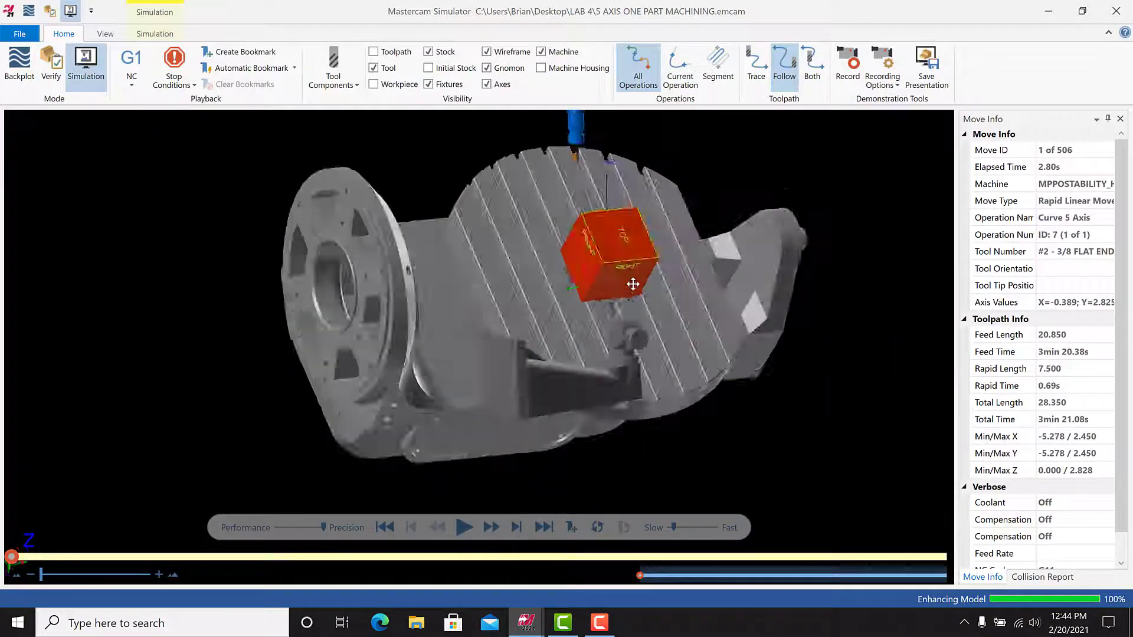
middle_click_drag(633, 285, 600, 286)
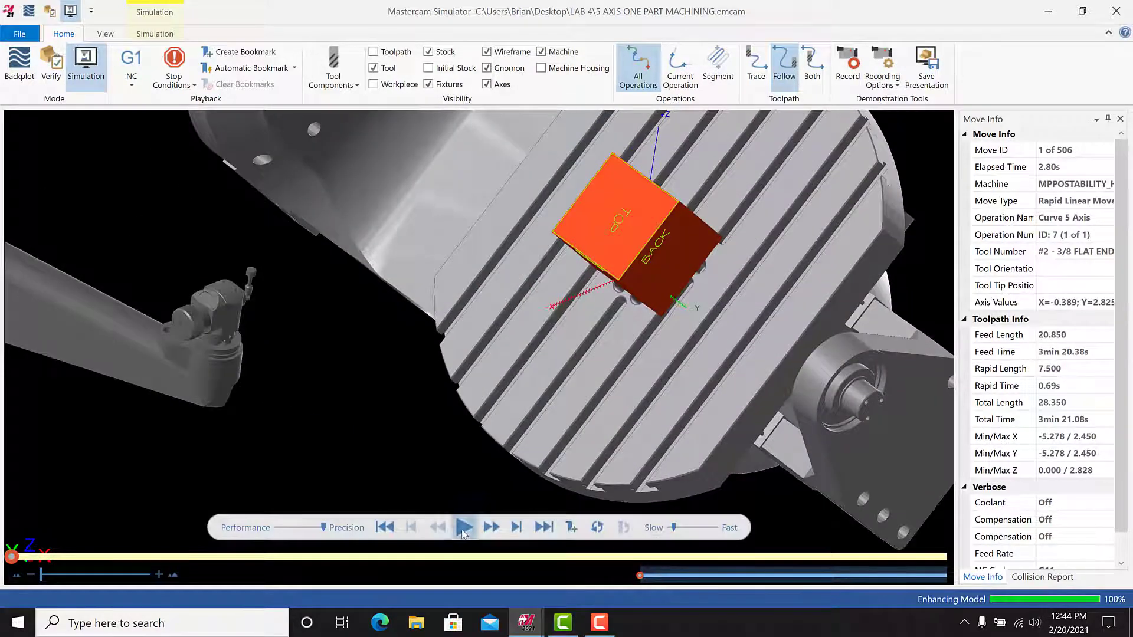
left_click(464, 527)
scroll(755, 188, "up", 5)
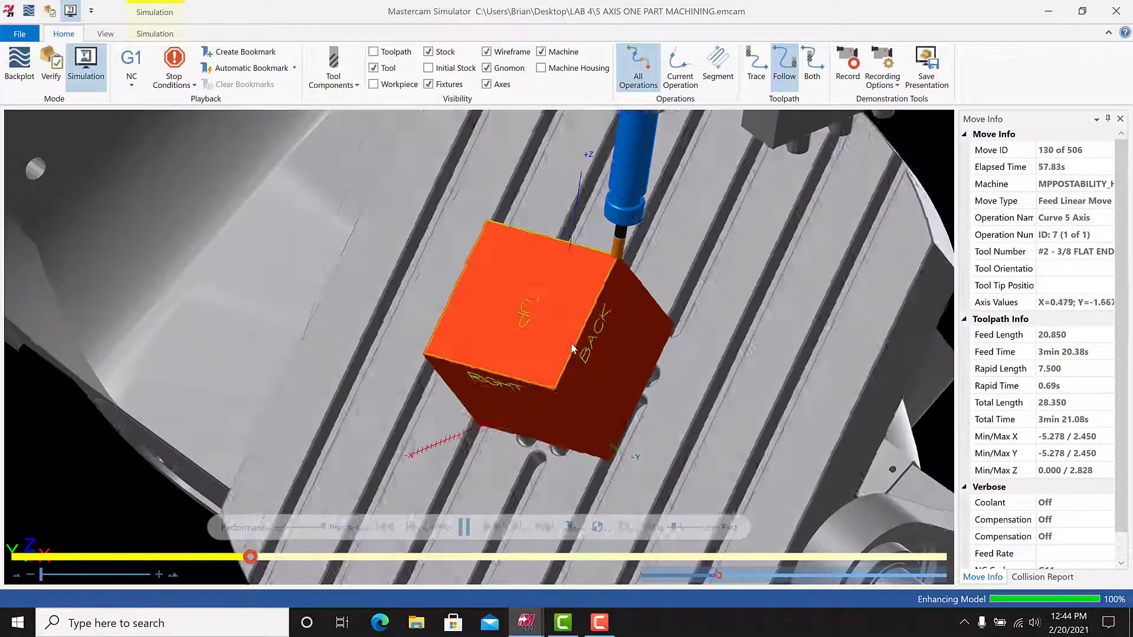
scroll(638, 313, "down", 5)
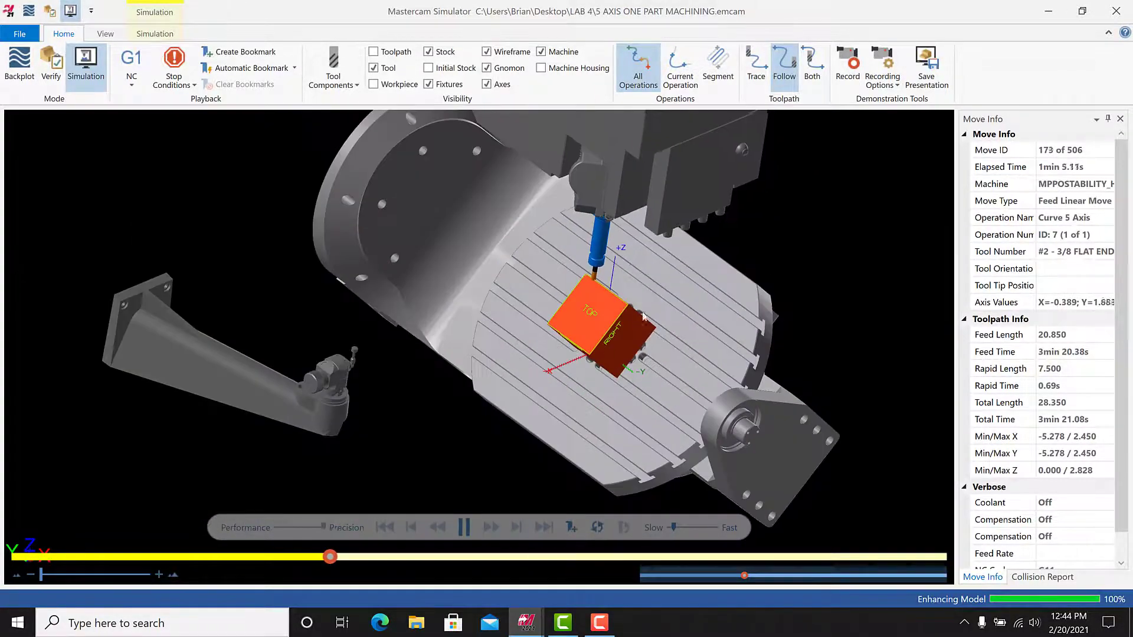
scroll(844, 255, "up", 3)
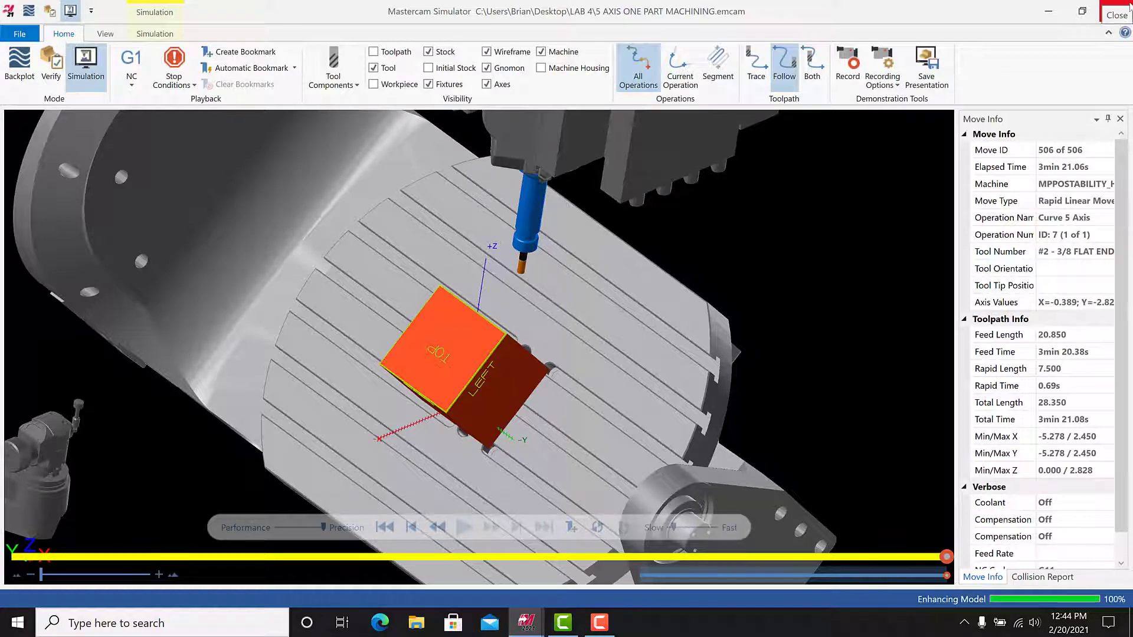
left_click(1115, 12)
- Post the chamfer Curve operation to the NC file 5 AXIS ONE PART MACHINING, replacing the existing file
scroll(785, 472, "up", 5)
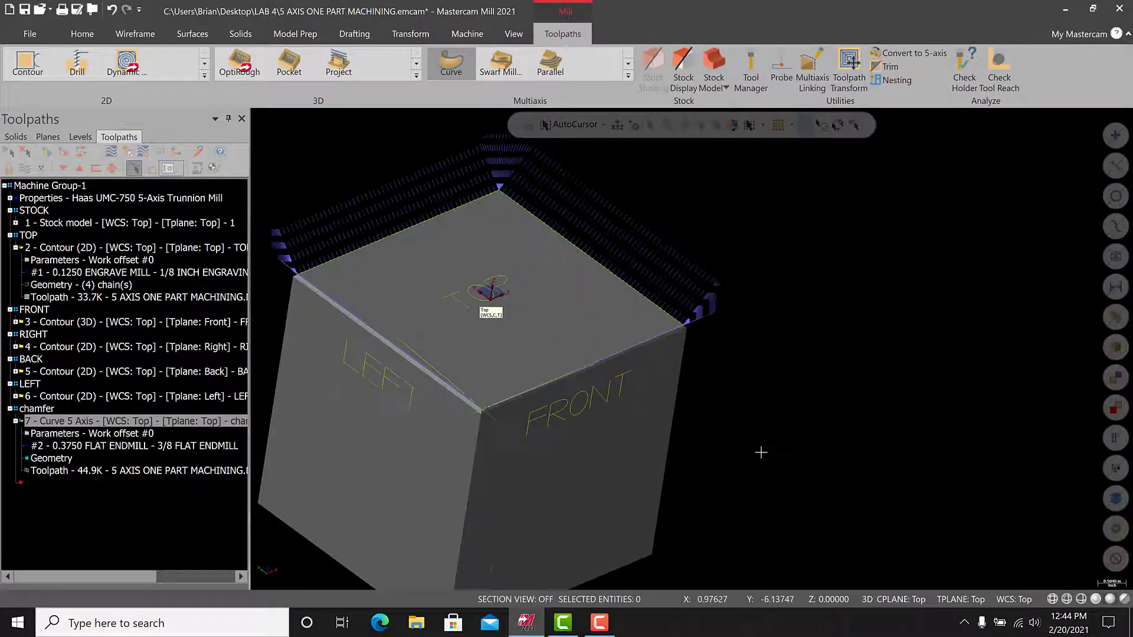
middle_click_drag(761, 453, 555, 404)
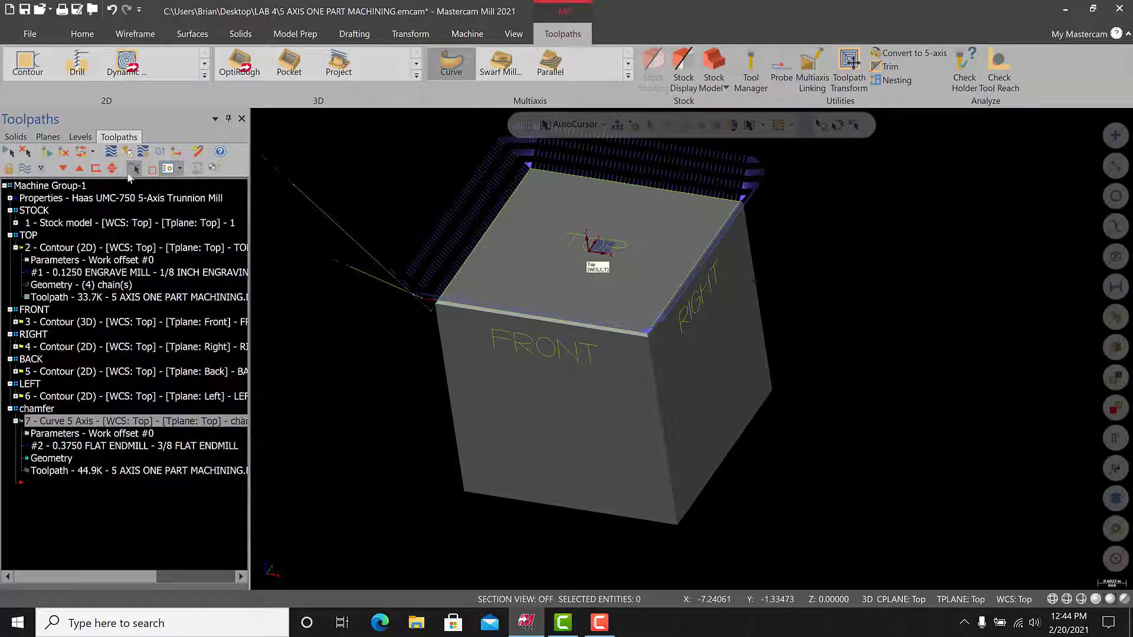
left_click(130, 173)
left_click(118, 457)
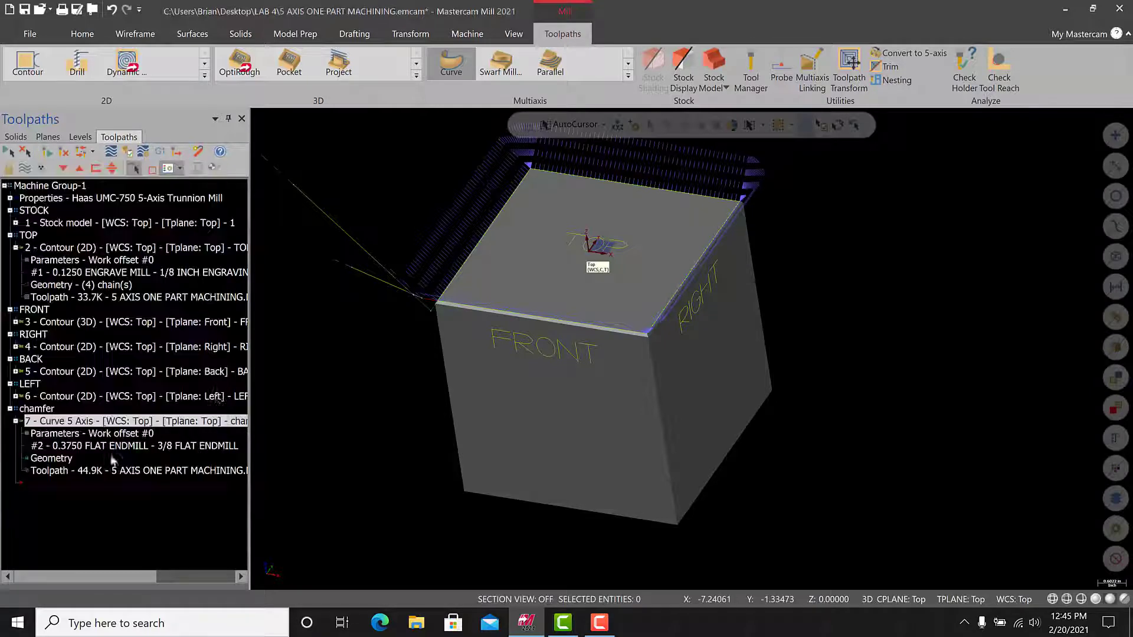
left_click(617, 349)
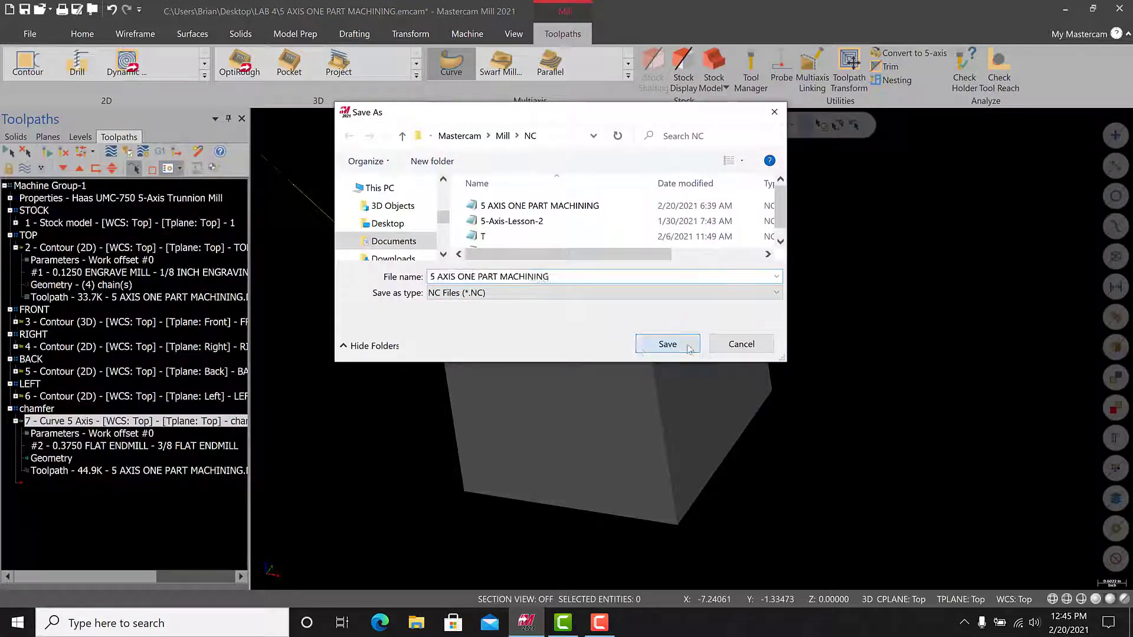
left_click(687, 348)
left_click(614, 310)
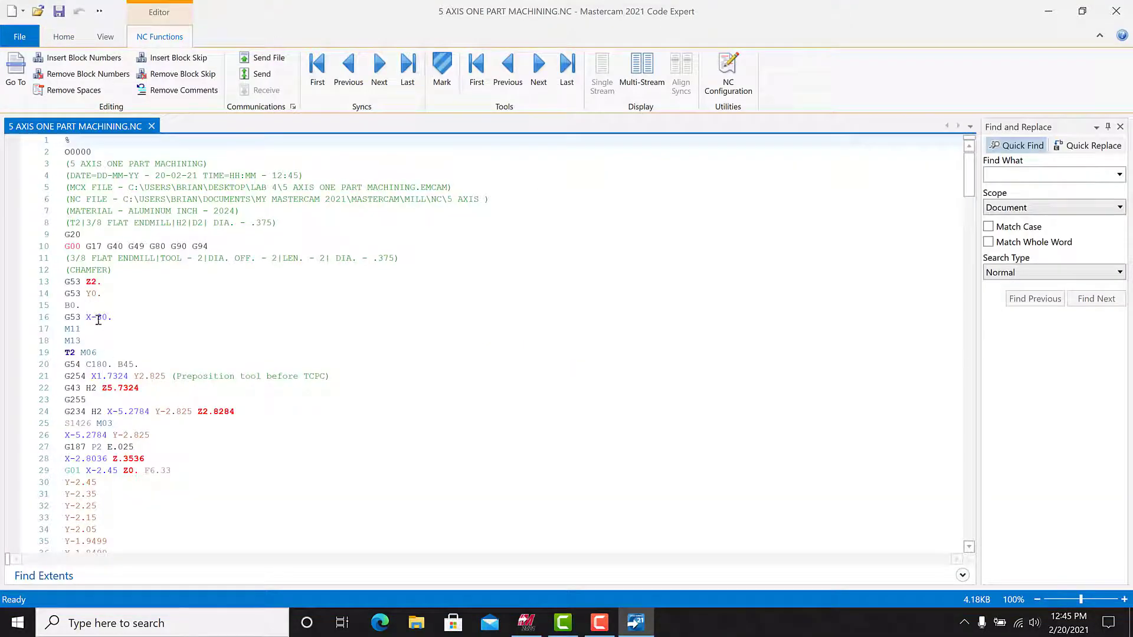
- Examine the posted program's start block: the M11 and M13 codes, the G254 preposition, the G255 cancel and the G234 line
left_click(91, 330)
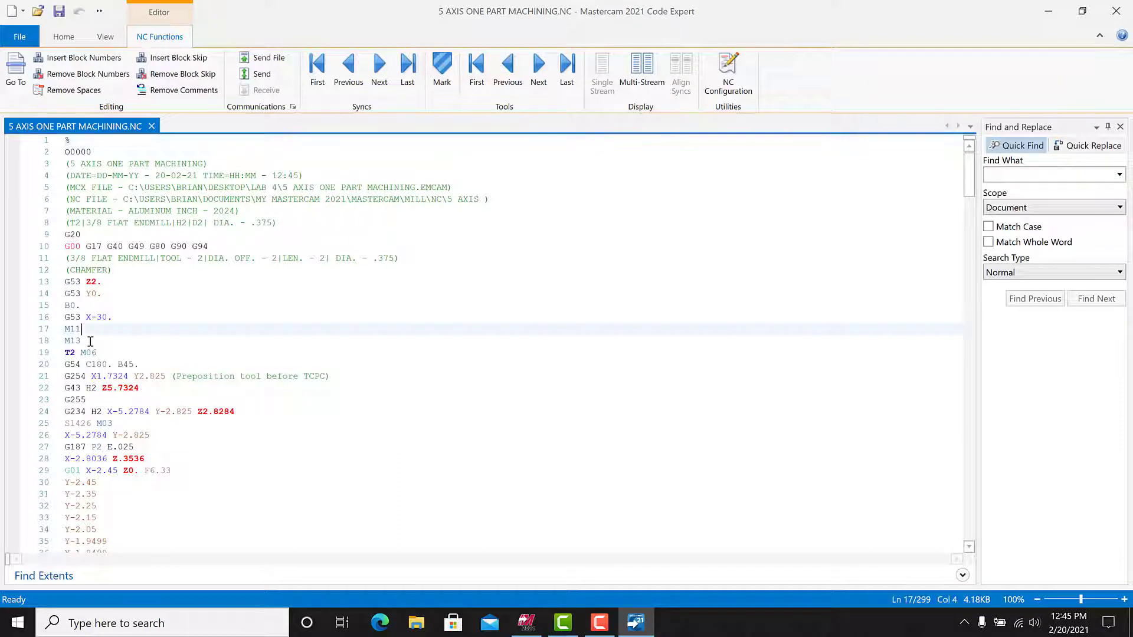
left_click(93, 342)
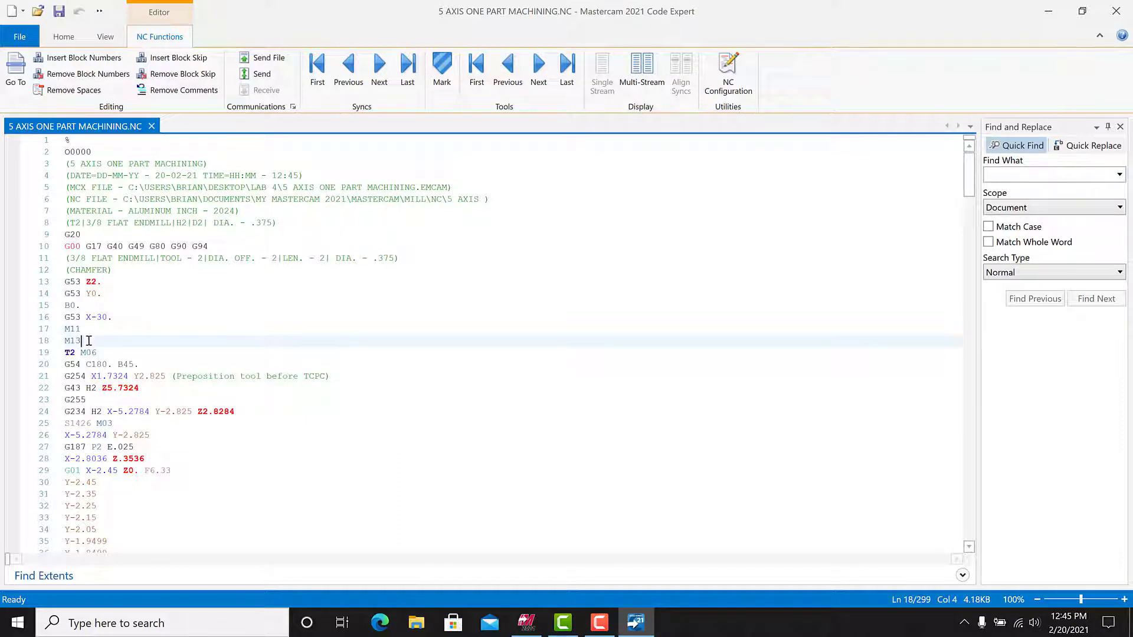
scroll(88, 337, "down", 1)
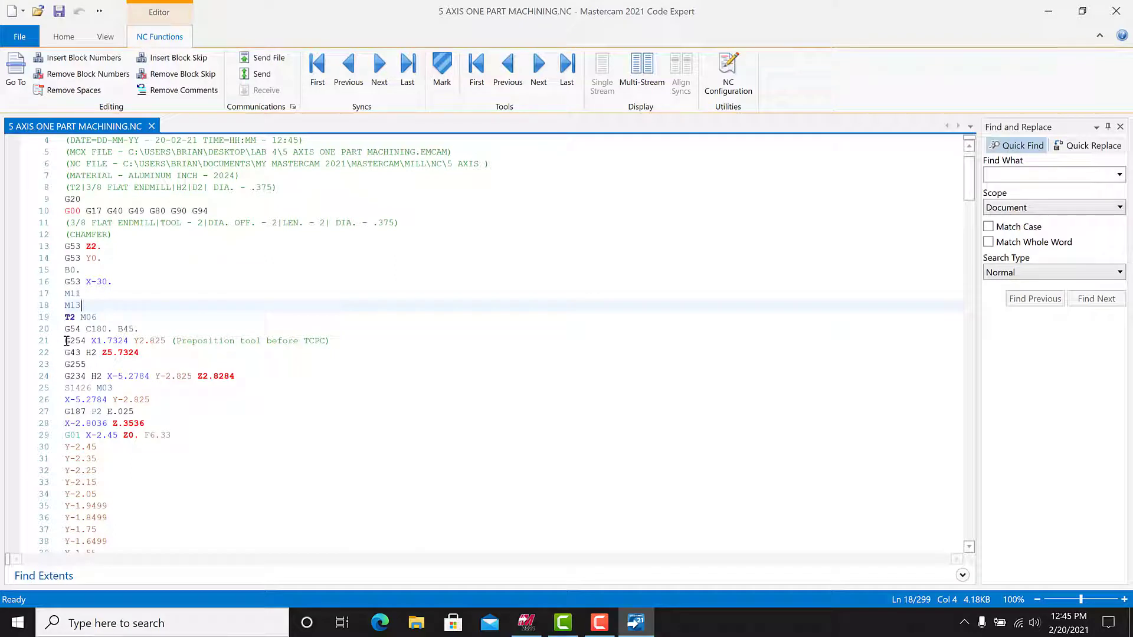
left_click(66, 341)
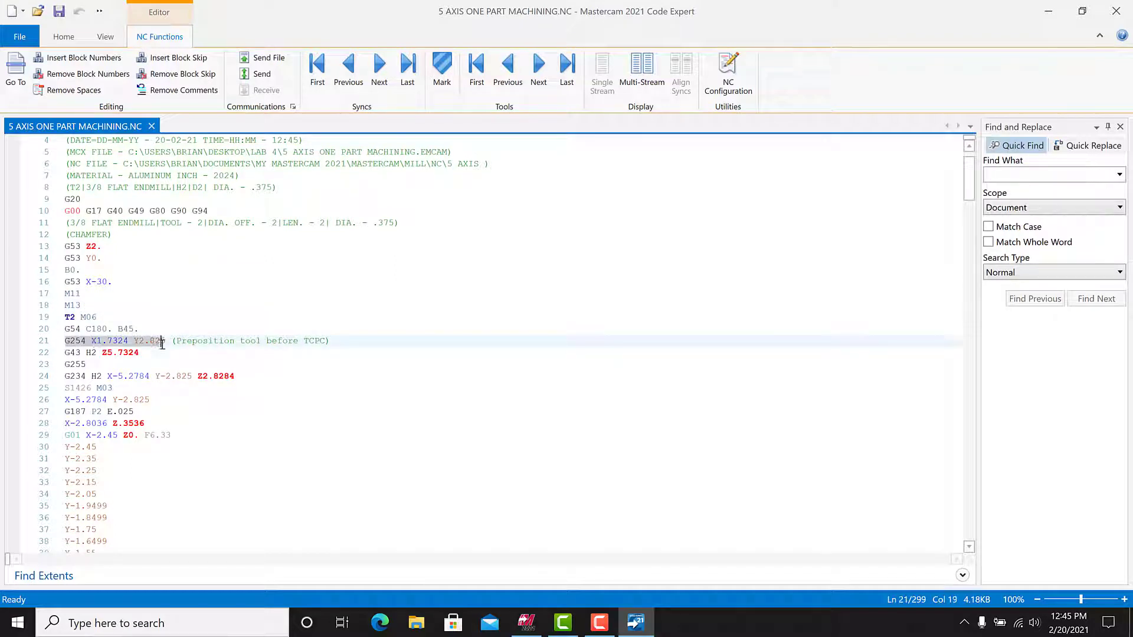
left_click_drag(162, 342, 356, 340)
left_click(82, 365)
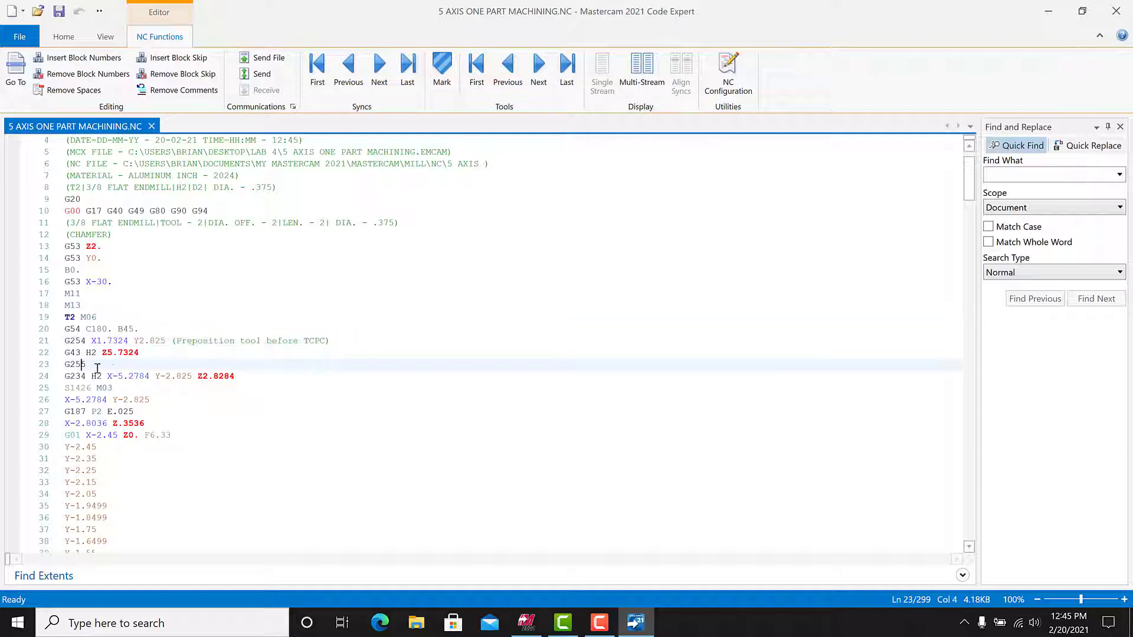
scroll(116, 369, "down", 1)
left_click(71, 342)
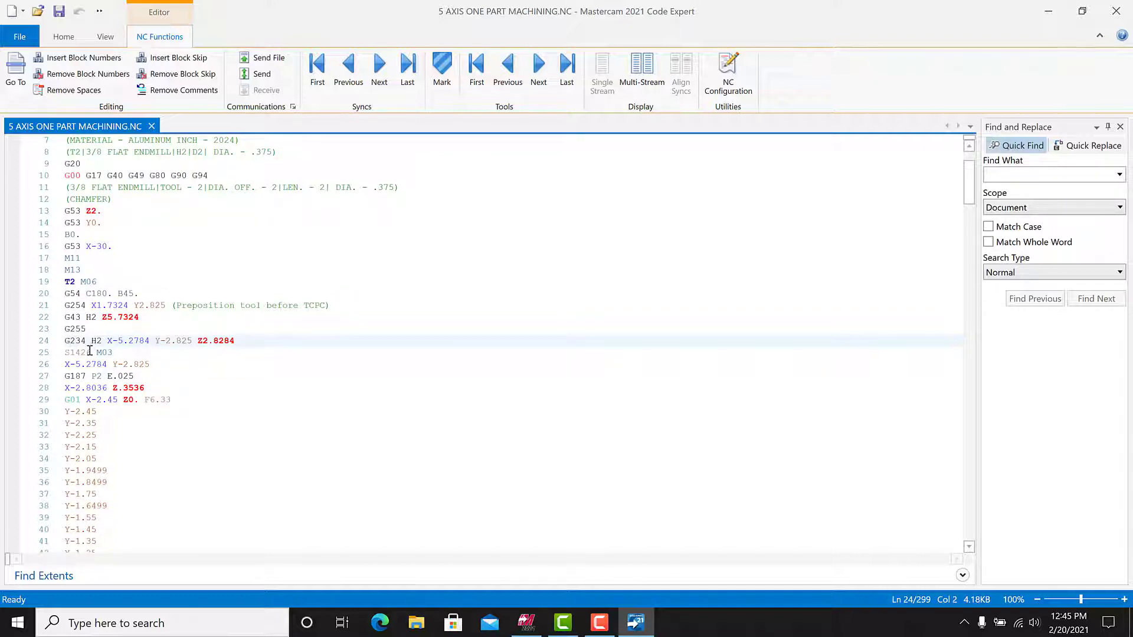
scroll(97, 348, "down", 1)
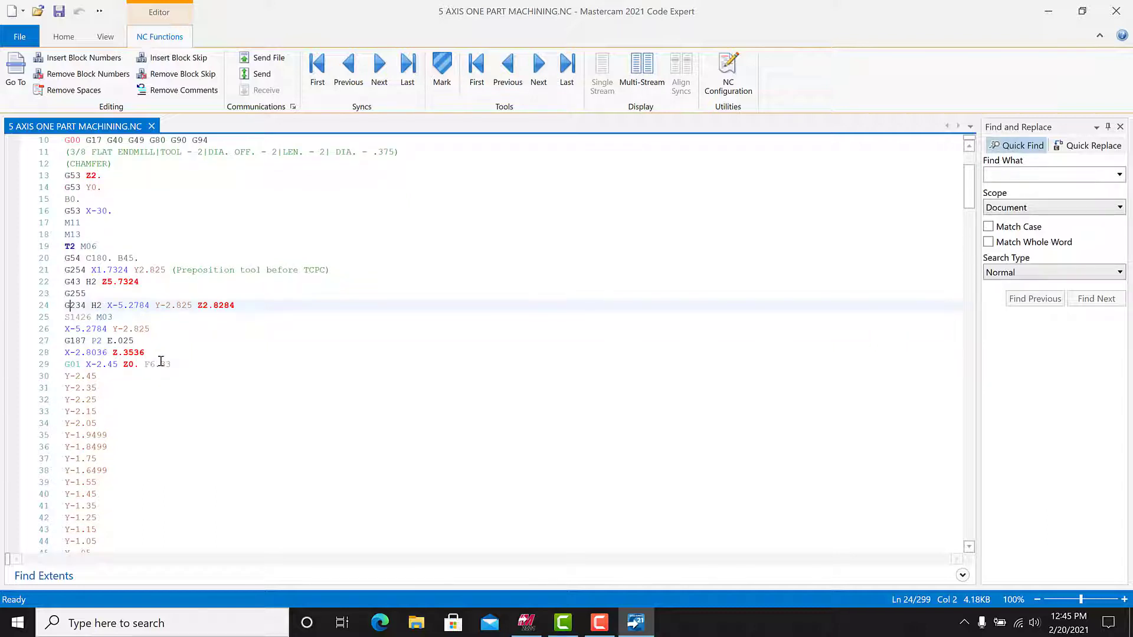
scroll(165, 338, "down", 1)
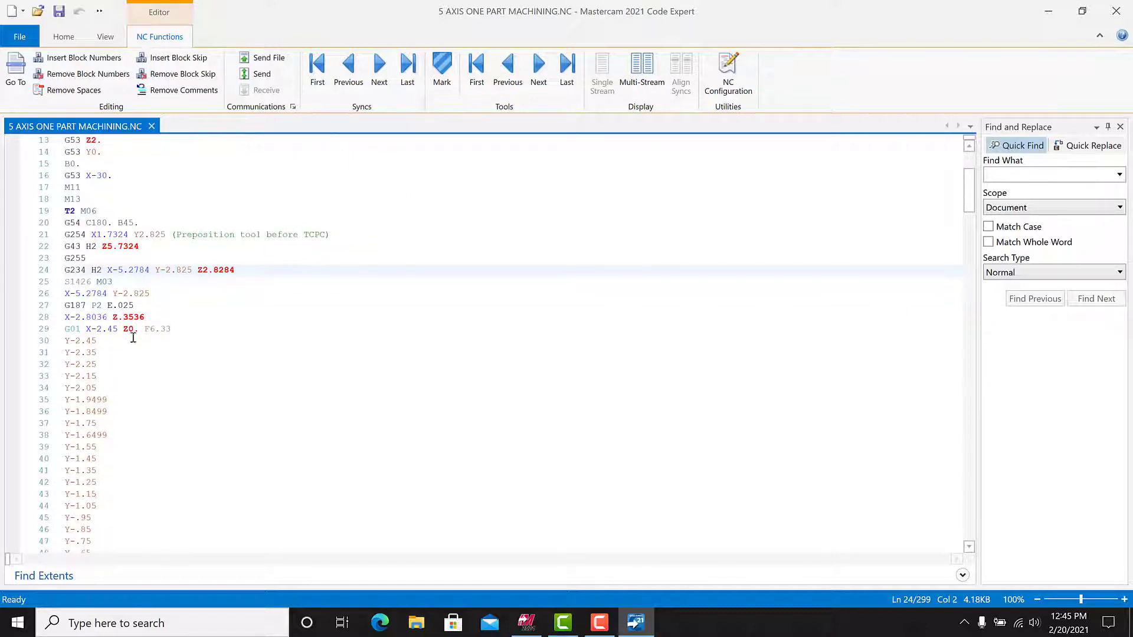
- Read through the Y-axis feed moves along the first chamfer edge, down to the G93 line
scroll(161, 327, "down", 1)
left_click(105, 321)
left_click(108, 348)
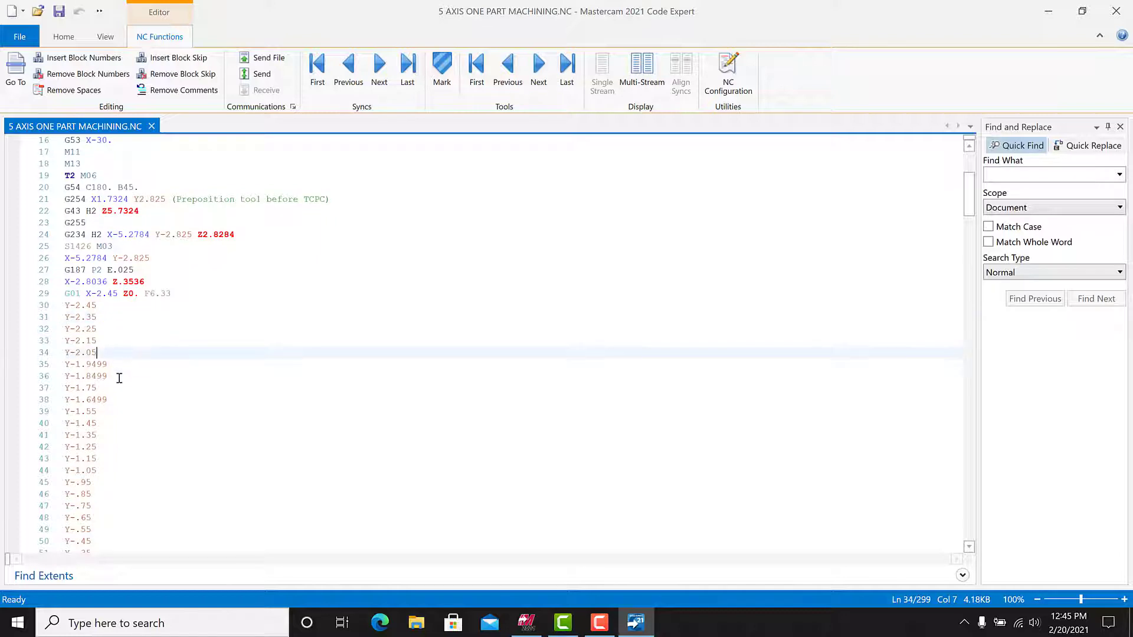
left_click(120, 379)
scroll(125, 393, "down", 4)
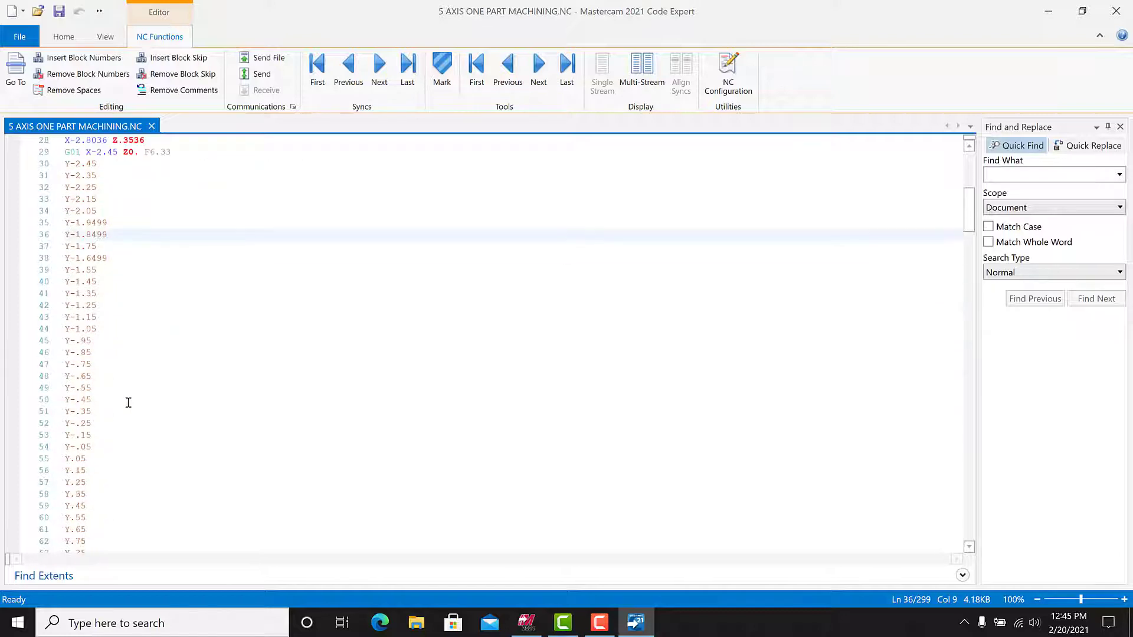
left_click(122, 399)
scroll(123, 398, "down", 3)
left_click(123, 398)
scroll(122, 397, "down", 8)
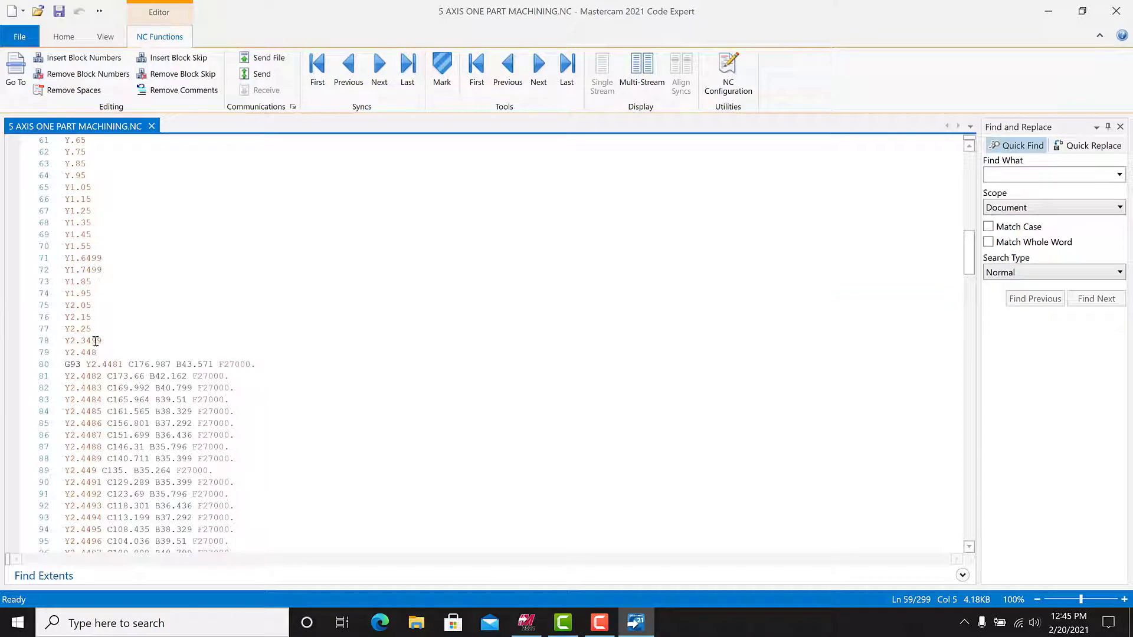
- Read through the G93 block of C and B rotary moves at the first corner, down to the G94 X-2.35 line
scroll(89, 354, "down", 1)
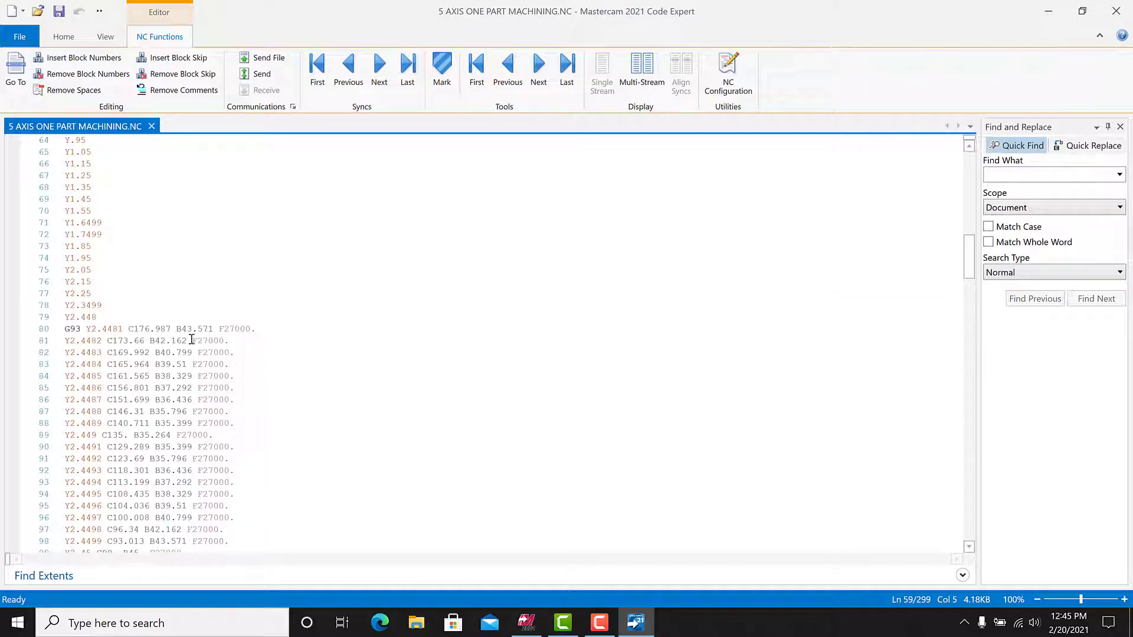
scroll(282, 360, "down", 2)
left_click(218, 257)
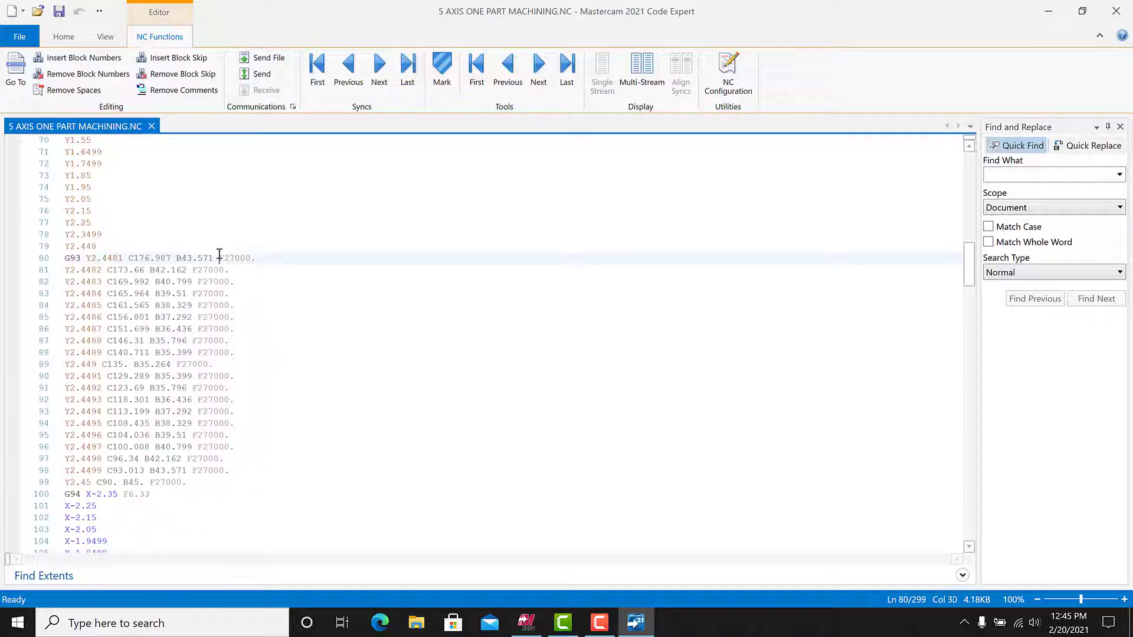
left_click(144, 258)
scroll(209, 399, "down", 1)
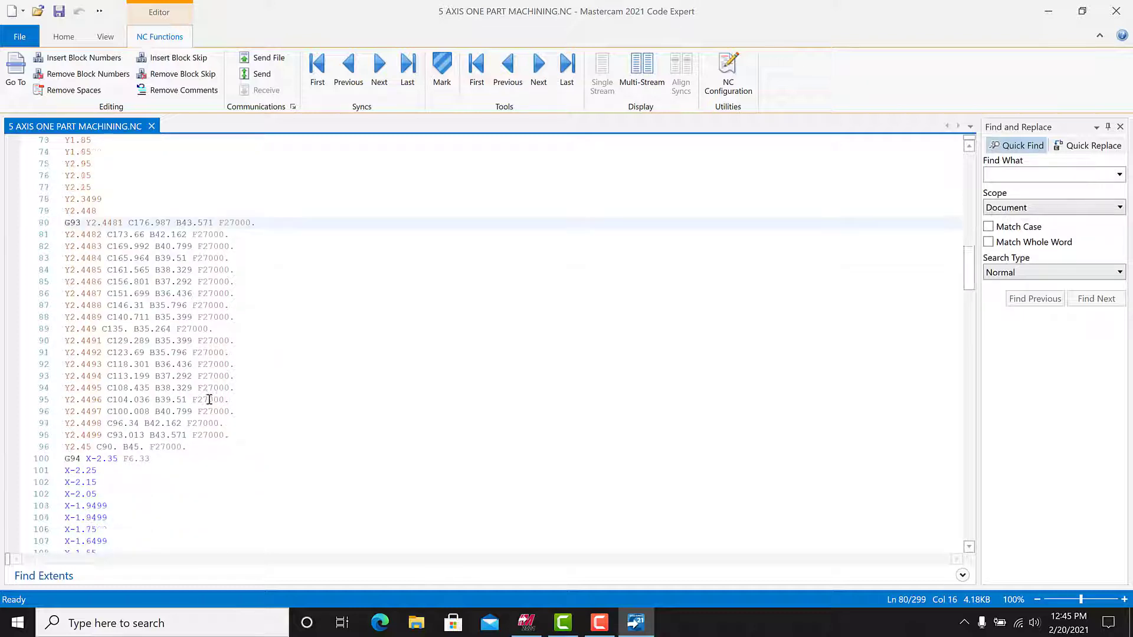
scroll(206, 407, "down", 1)
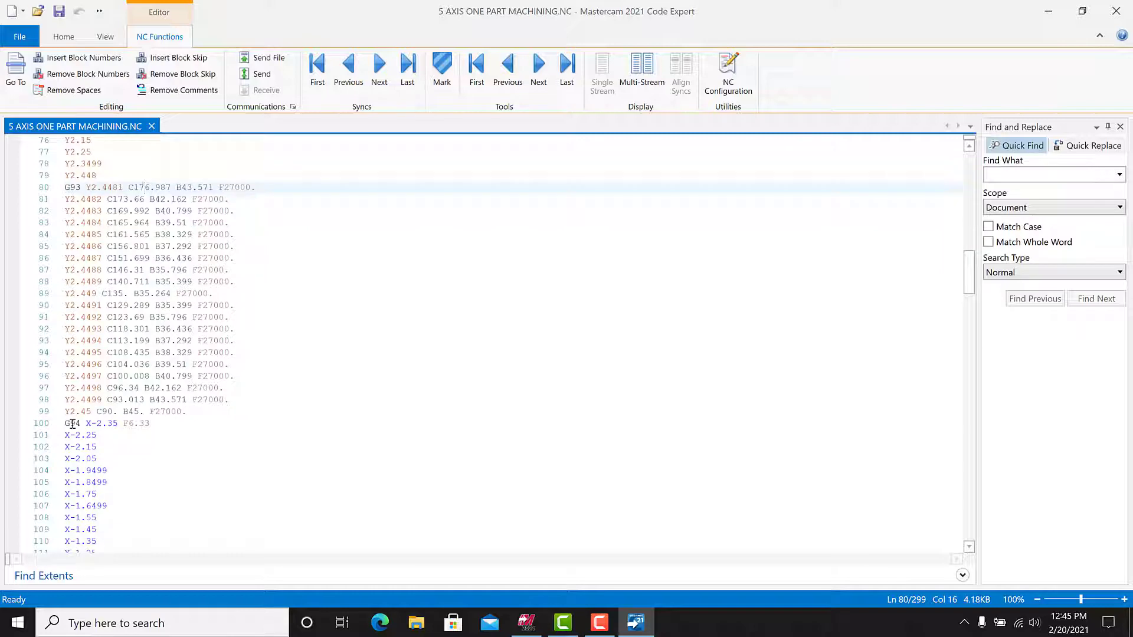
left_click(123, 425)
left_click(157, 447)
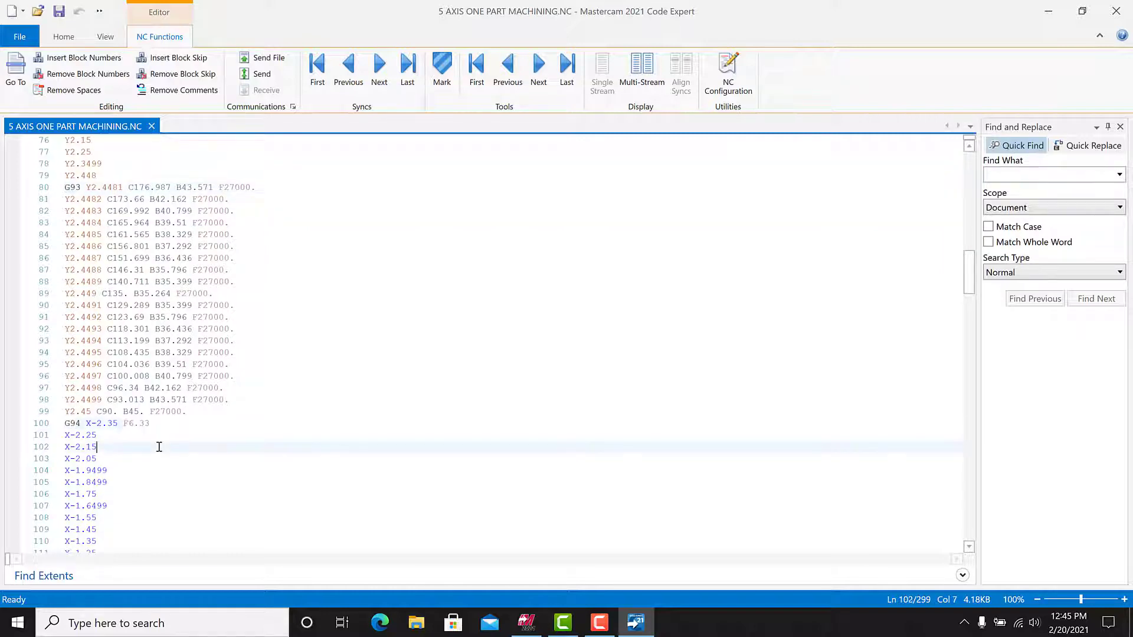
- Review the closely spaced X-axis moves along the second chamfer edge, look back over the earlier Y moves, and close the code editor
scroll(157, 450, "down", 3)
scroll(112, 457, "down", 5)
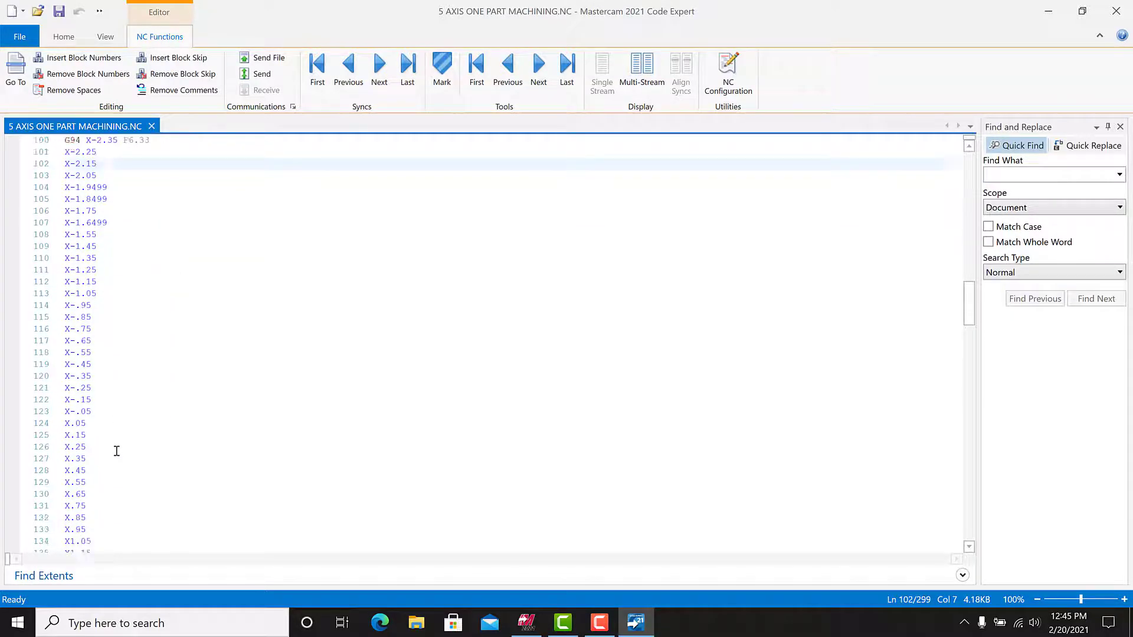
scroll(115, 436, "up", 6)
scroll(108, 464, "up", 4)
scroll(109, 460, "down", 4)
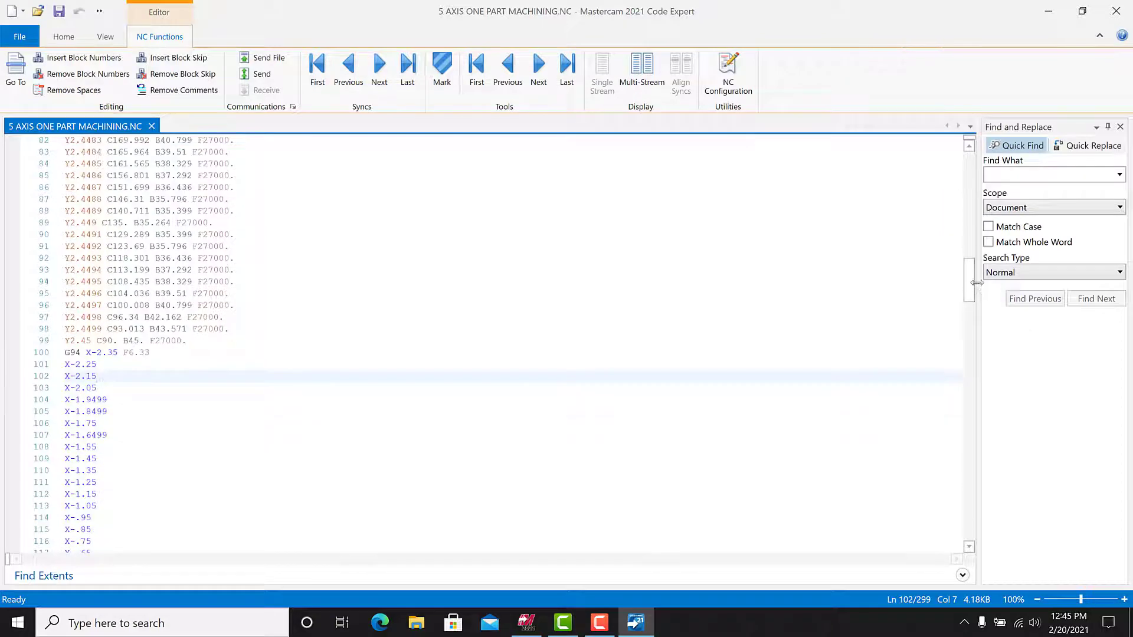
left_click_drag(972, 280, 972, 208)
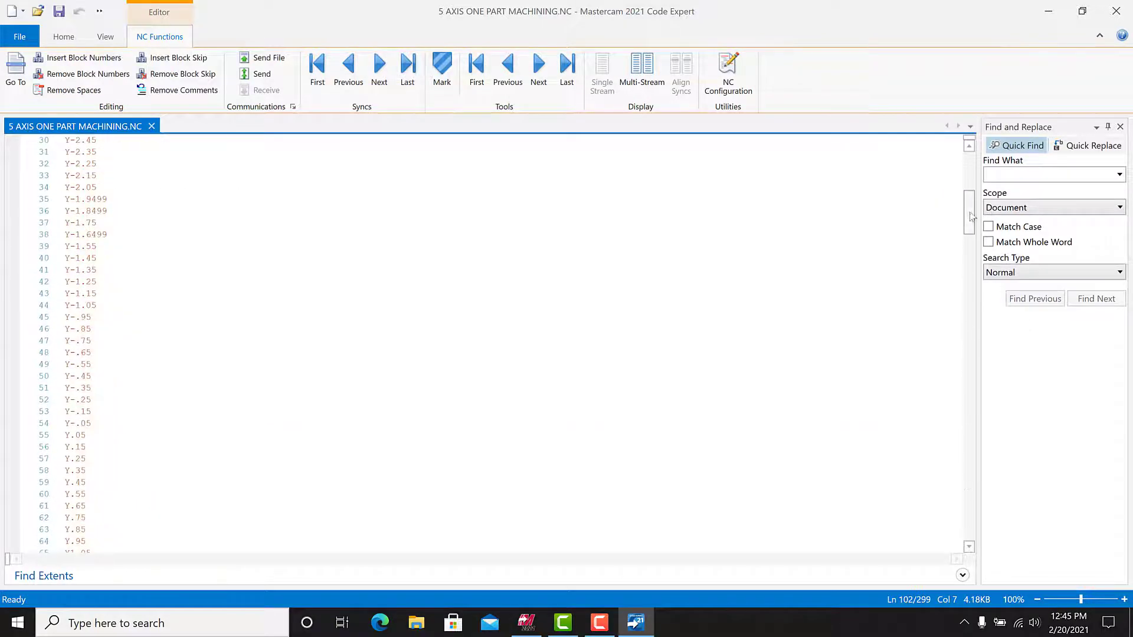
left_click(1116, 10)
- Set the maximum step in the chamfer Curve operation's cut pattern to 5.0 and regenerate the toolpath
middle_click_drag(488, 318, 497, 336)
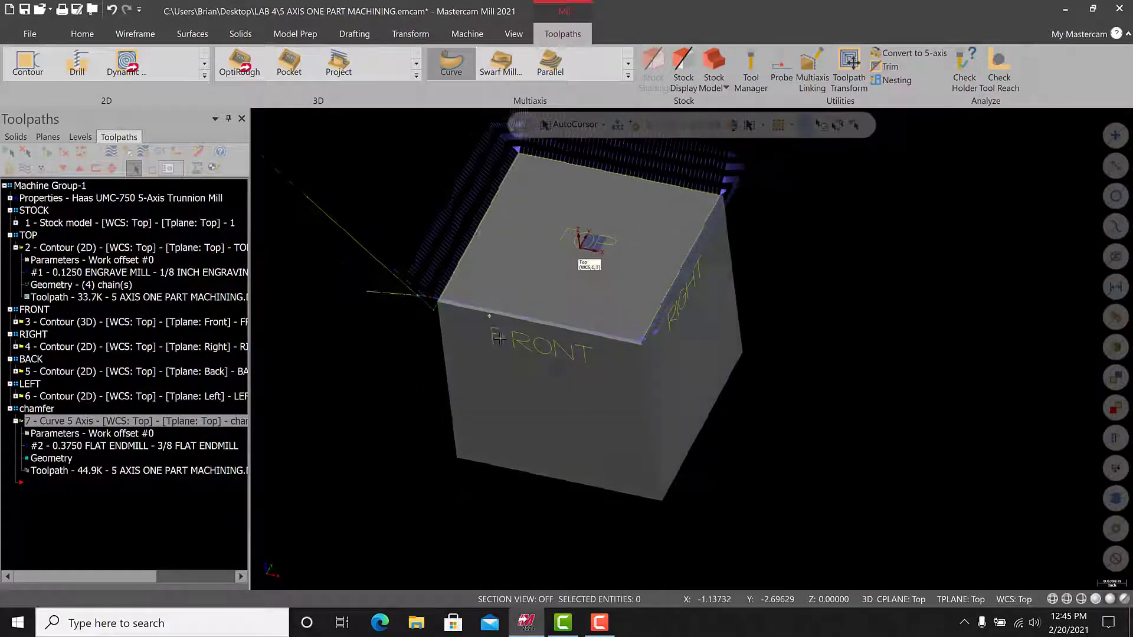
scroll(498, 337, "down", 2)
scroll(737, 148, "up", 2)
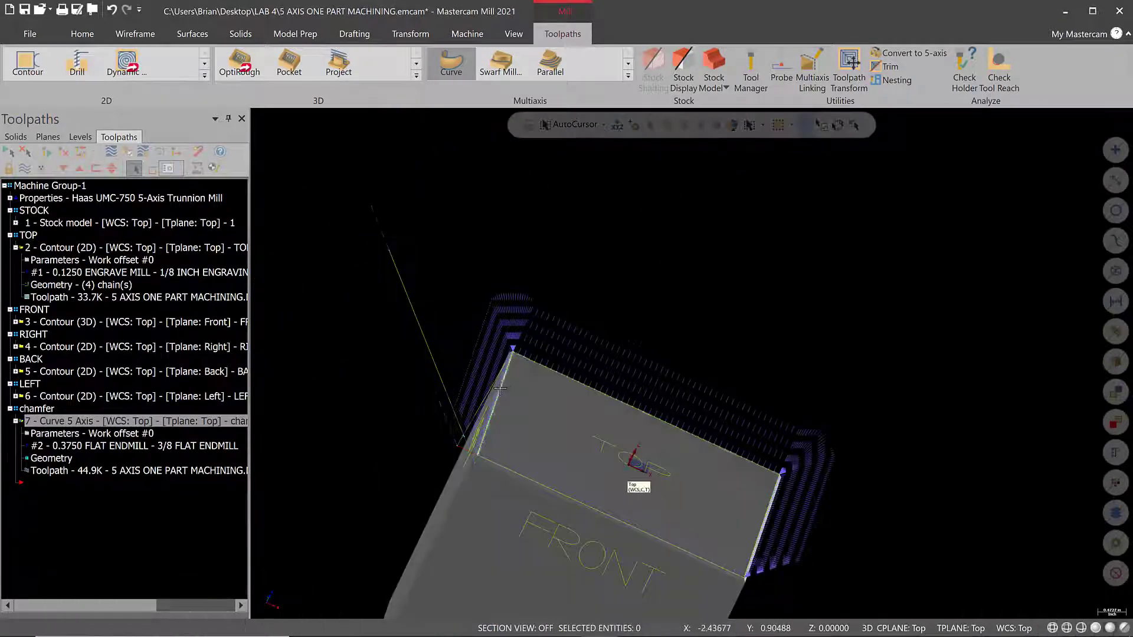
middle_click_drag(462, 386, 466, 421)
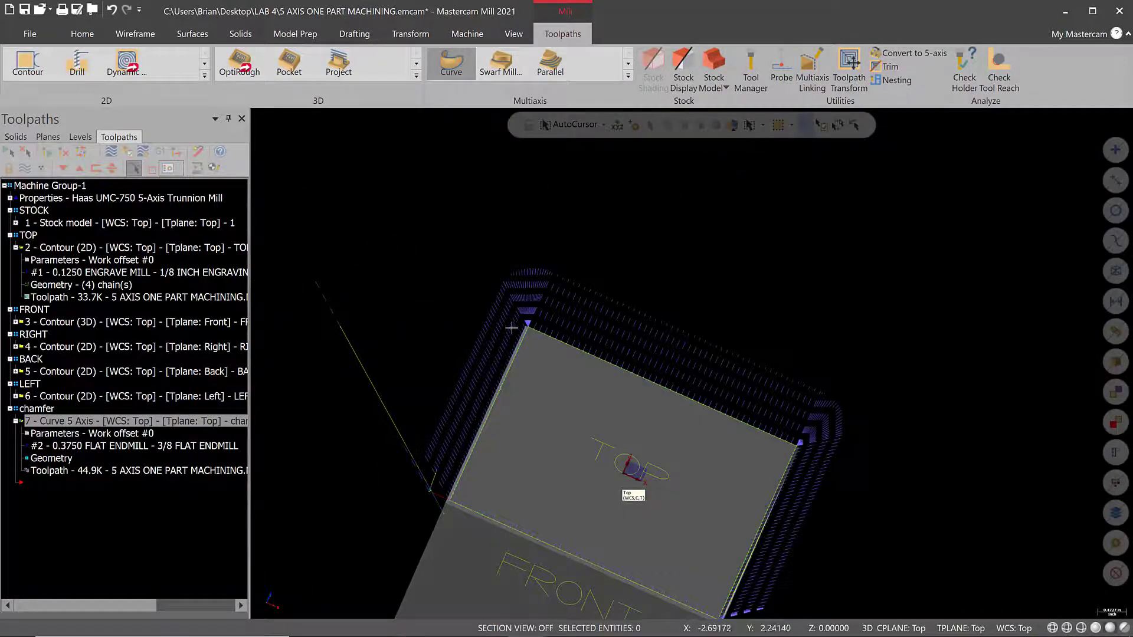
left_click(79, 436)
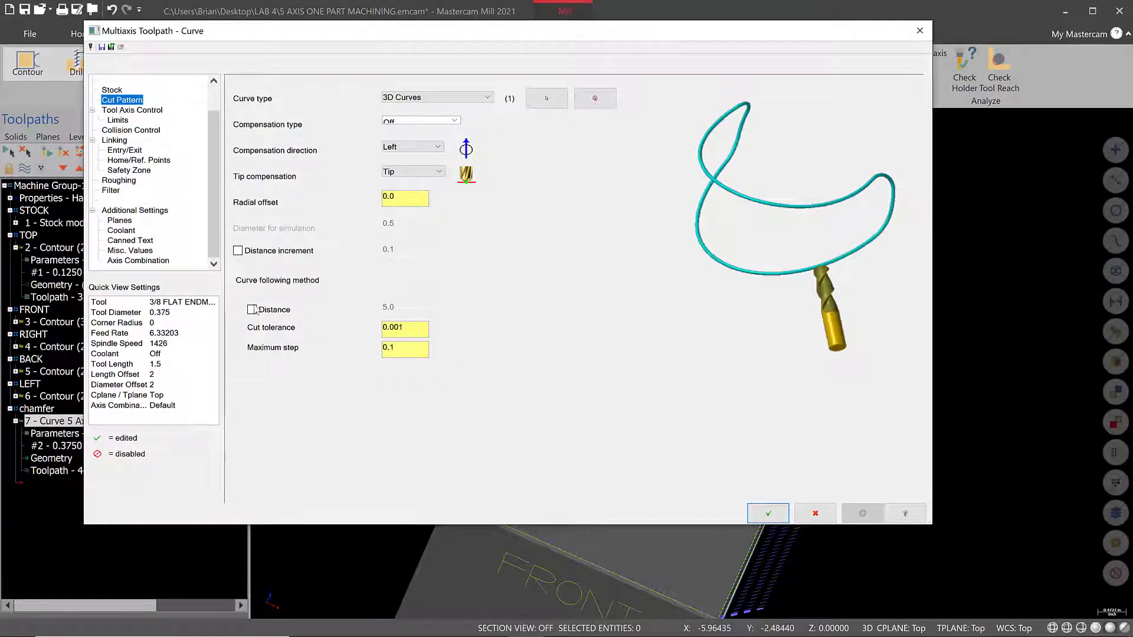
left_click(404, 352)
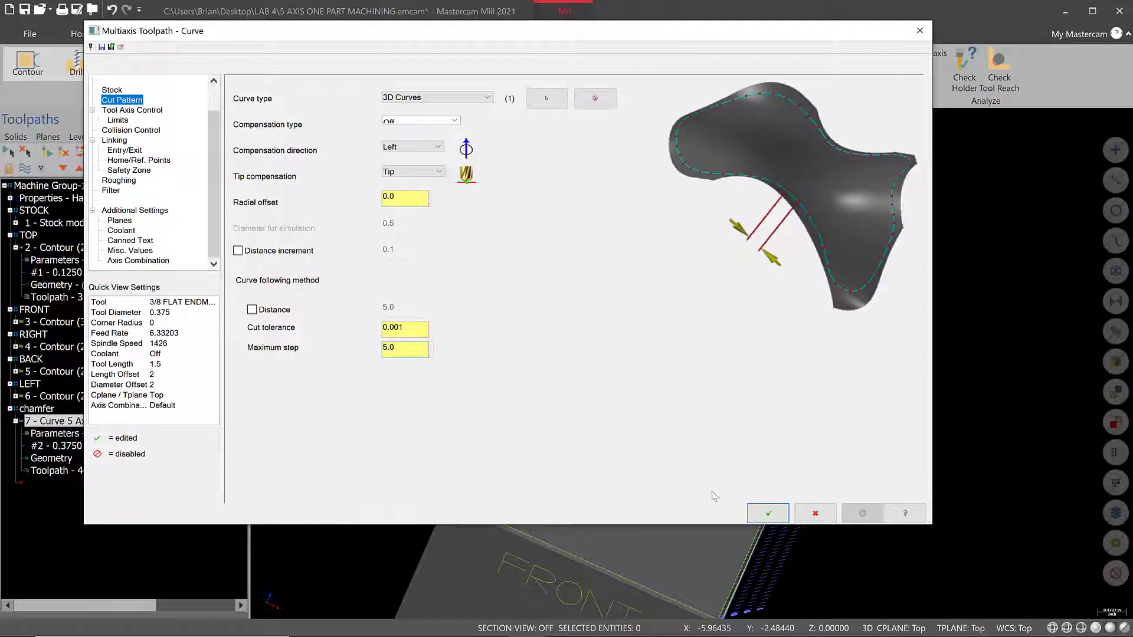
left_click(757, 511)
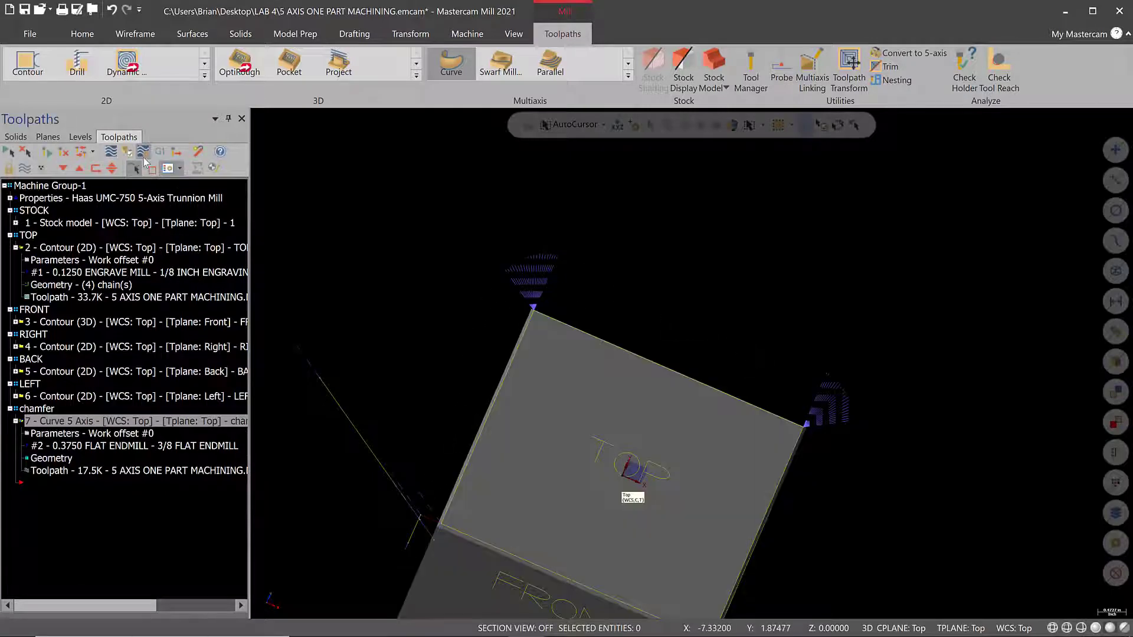
- Verify the regenerated chamfer operation in the simulator and play the cut through to the end
left_click(144, 152)
left_click(339, 580)
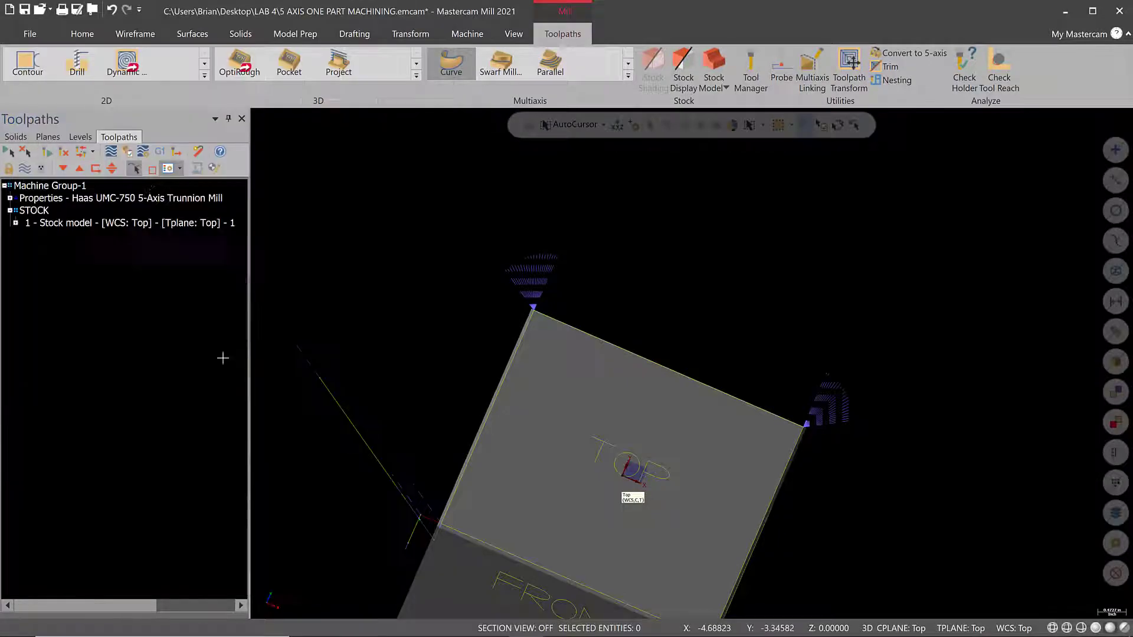
left_click(130, 154)
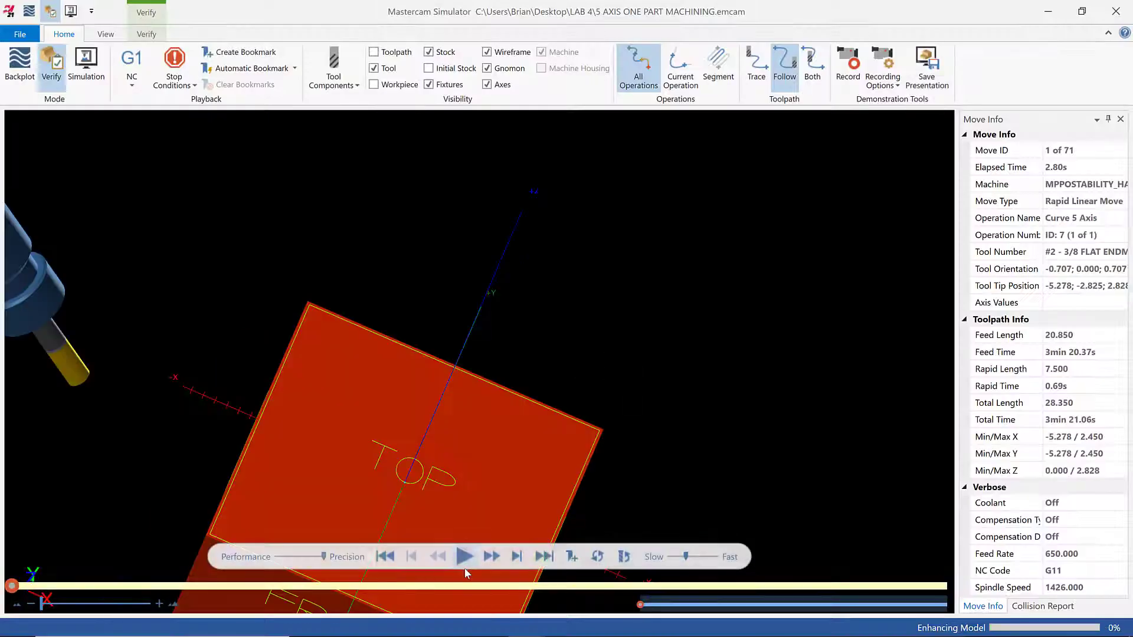
left_click(464, 557)
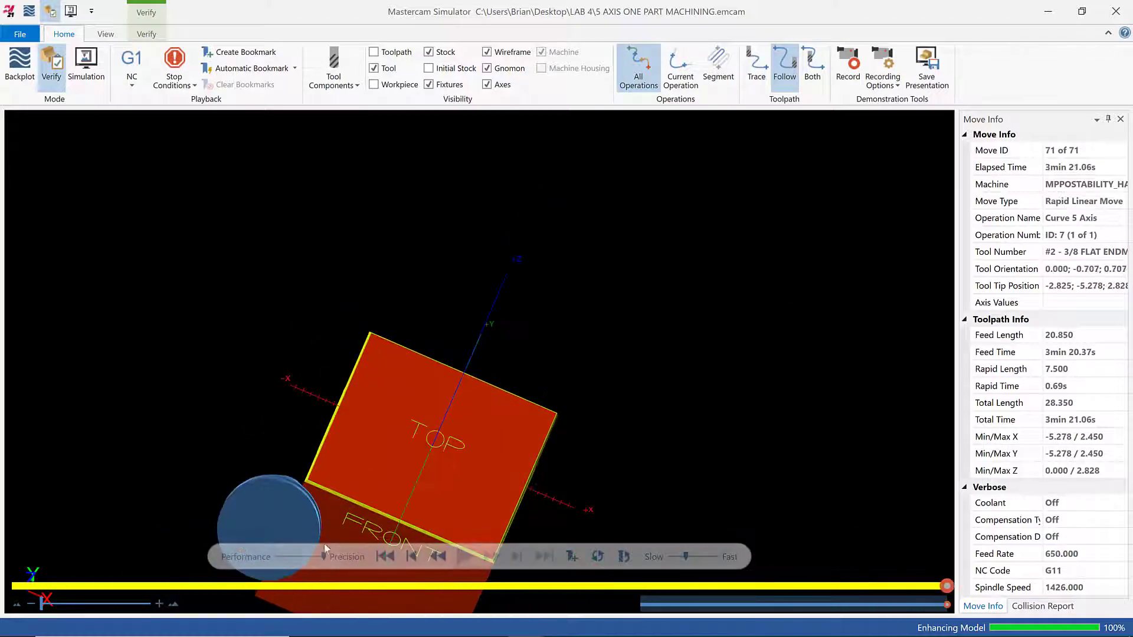
- Inspect the verified chamfer along the cube's top edges, from the front and right sides around to the adjoining edge
scroll(327, 466, "up", 5)
middle_click_drag(326, 463, 328, 461)
scroll(329, 462, "down", 5)
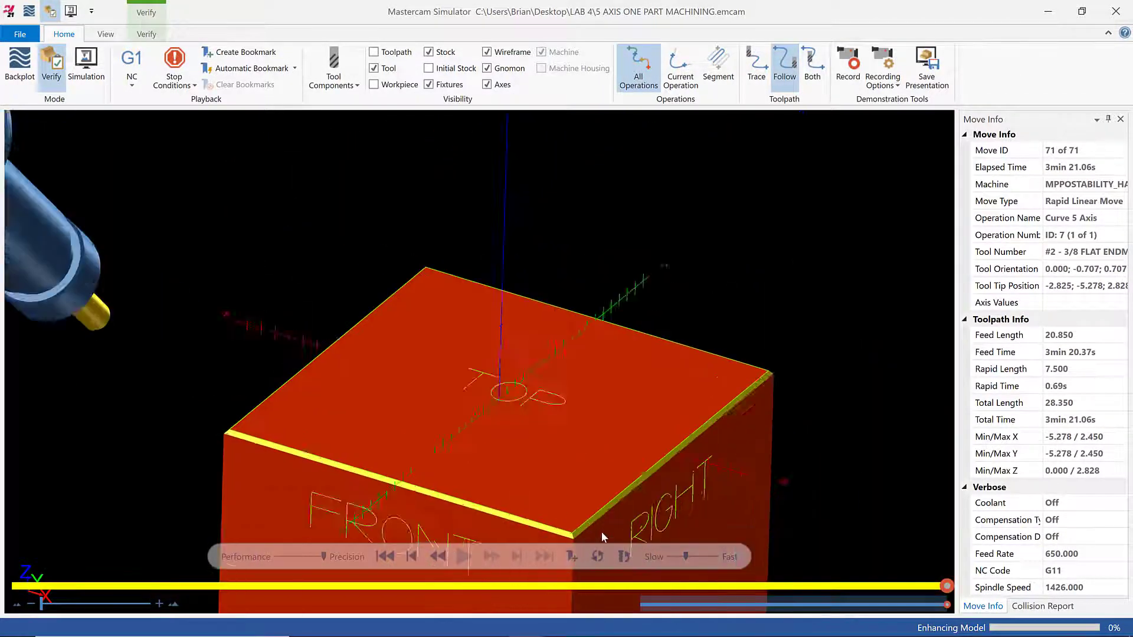
scroll(600, 531, "up", 6)
middle_click_drag(449, 533, 401, 534)
scroll(400, 531, "down", 5)
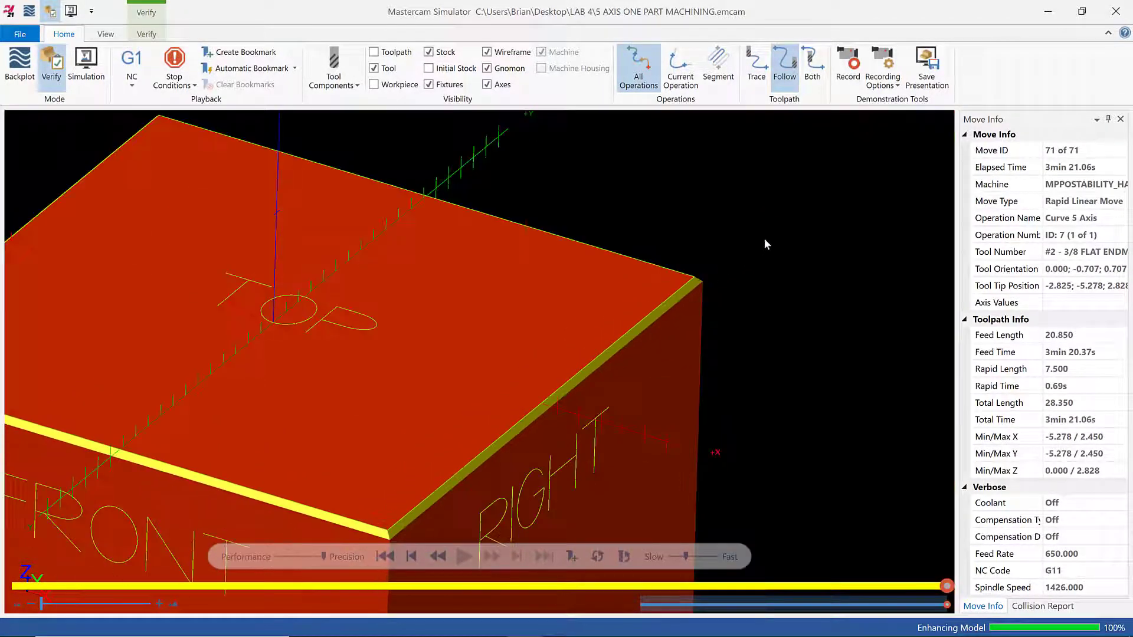
scroll(590, 390, "up", 6)
mouse_move(586, 393)
middle_mouse_down()
mouse_move(599, 387)
mouse_move(589, 390)
middle_mouse_up()
scroll(586, 386, "down", 4)
scroll(587, 389, "down", 3)
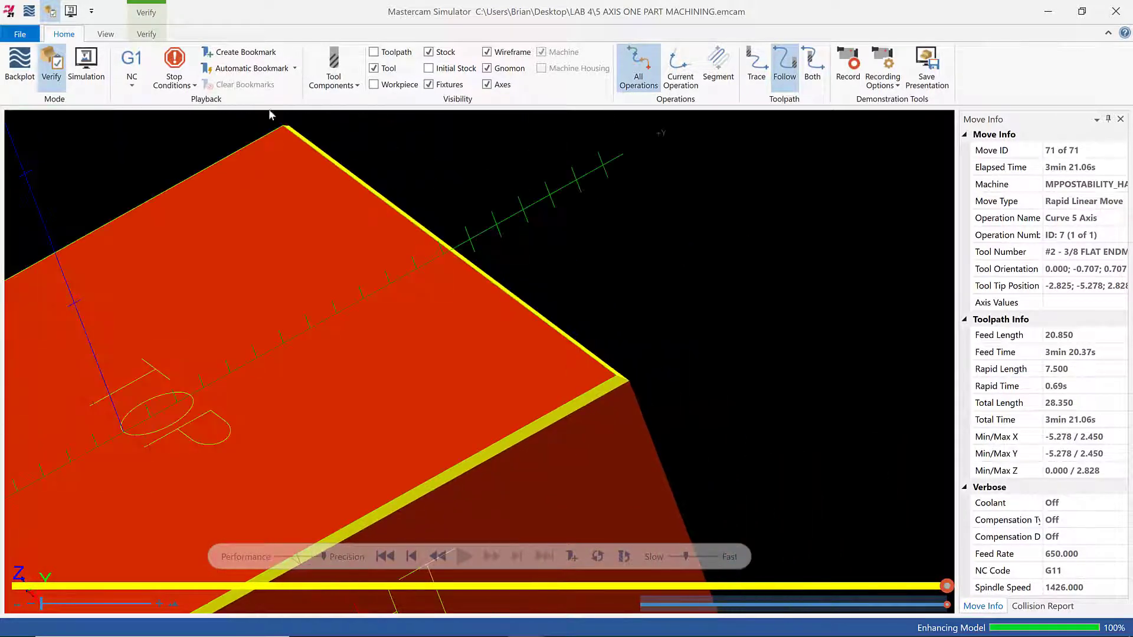
- Examine up close a top corner where two chamfered edges meet, and close the simulator
scroll(267, 108, "up", 5)
scroll(331, 157, "up", 3)
scroll(453, 222, "up", 3)
middle_click_drag(470, 385, 472, 388)
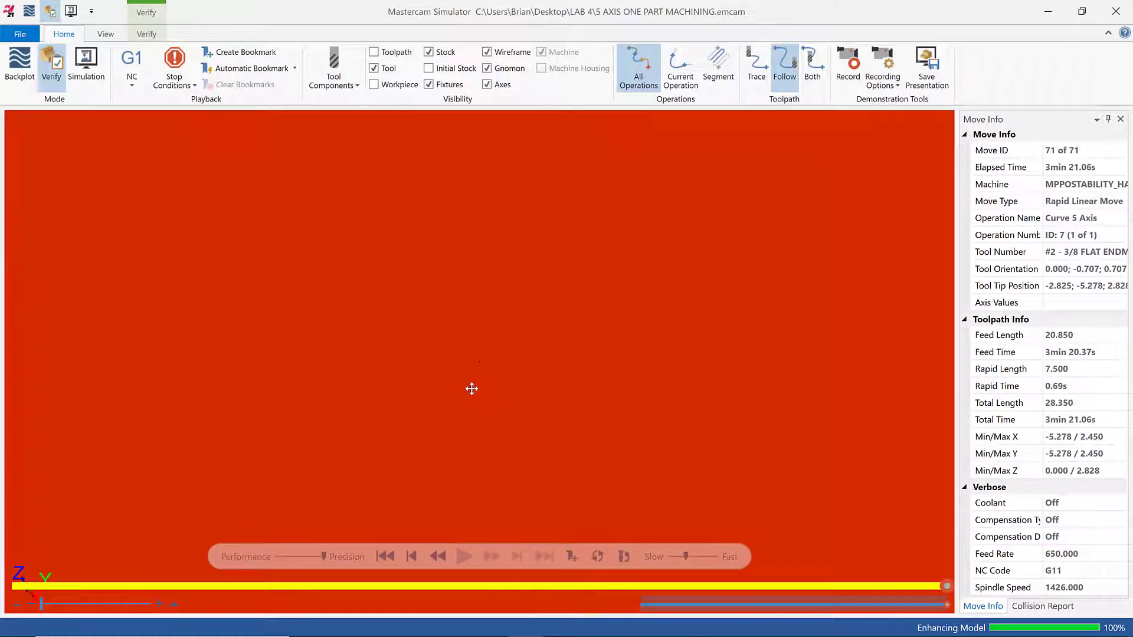
scroll(422, 321, "down", 5)
scroll(340, 192, "up", 3)
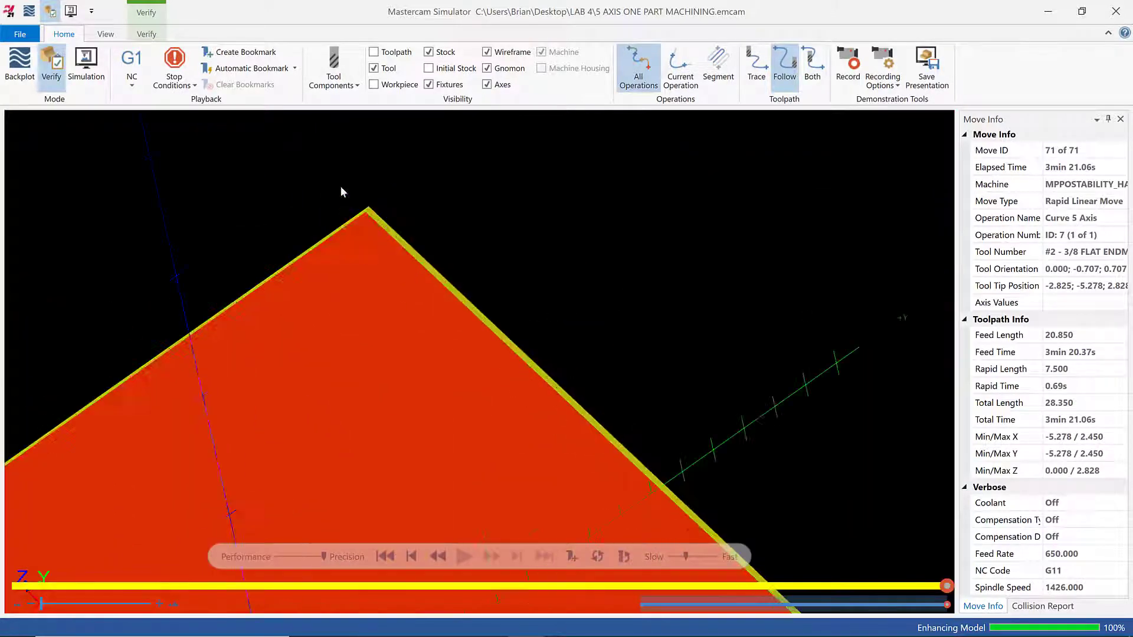
scroll(341, 192, "up", 3)
scroll(462, 167, "up", 2)
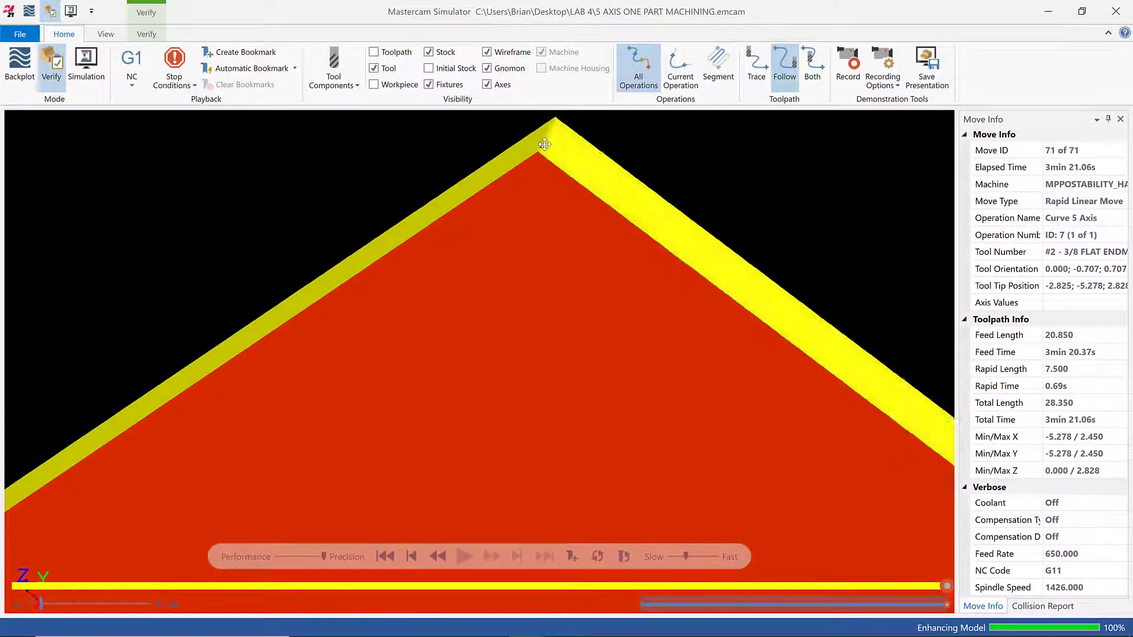
middle_click_drag(544, 144, 551, 147)
left_click(1115, 11)
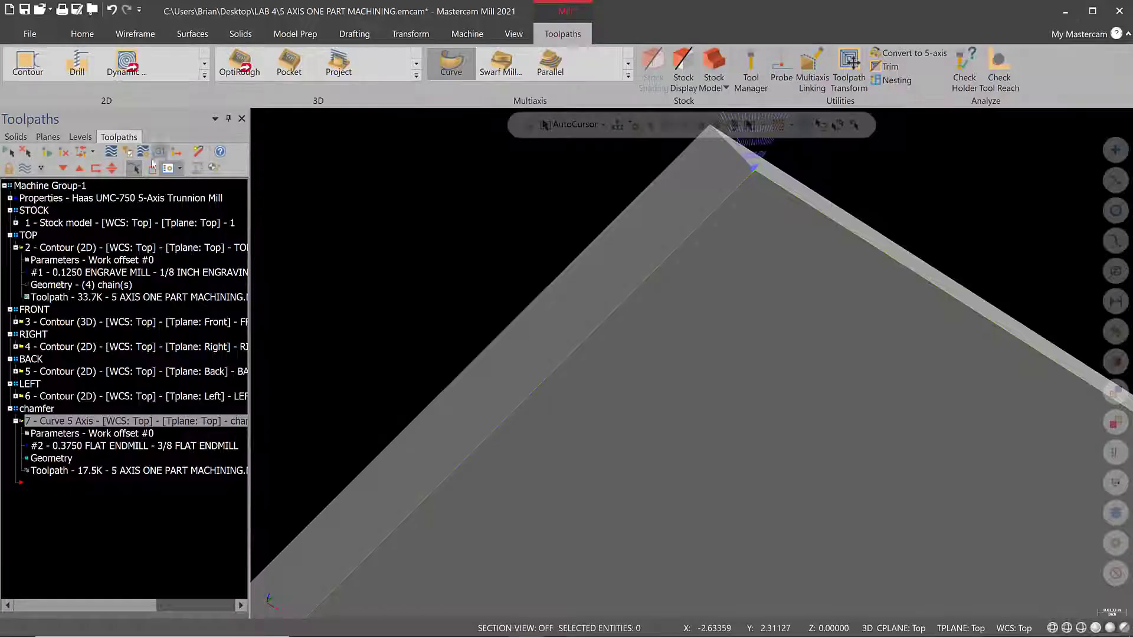
- Post the updated chamfer Curve operation to the NC file 5 AXIS ONE PART MACHINING, replacing the existing file
left_click(160, 151)
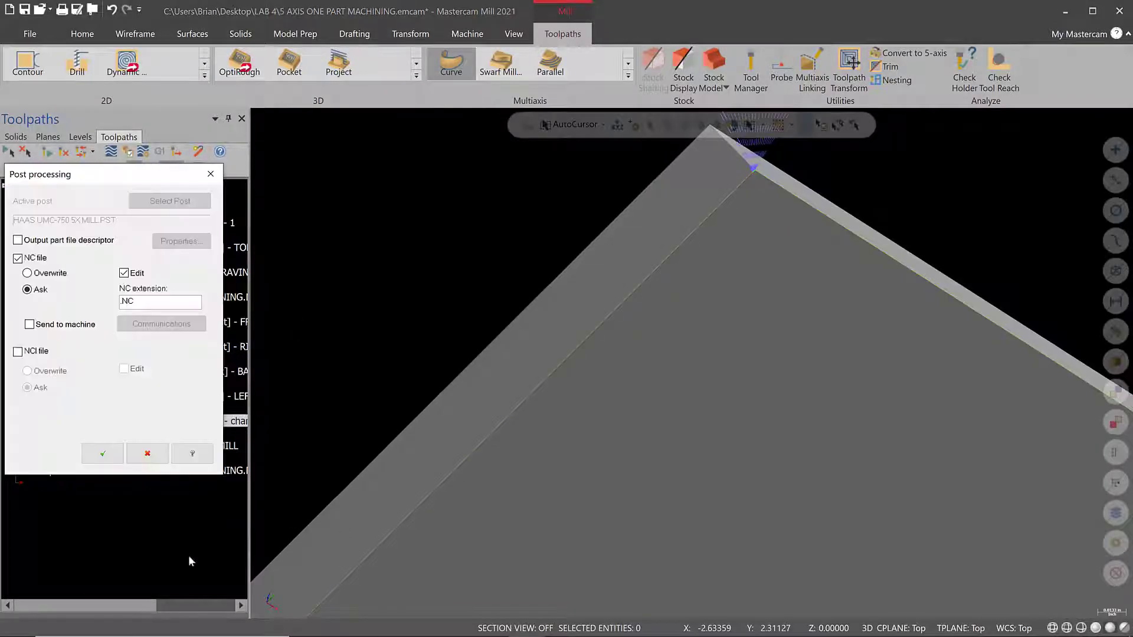
left_click(103, 453)
left_click(626, 366)
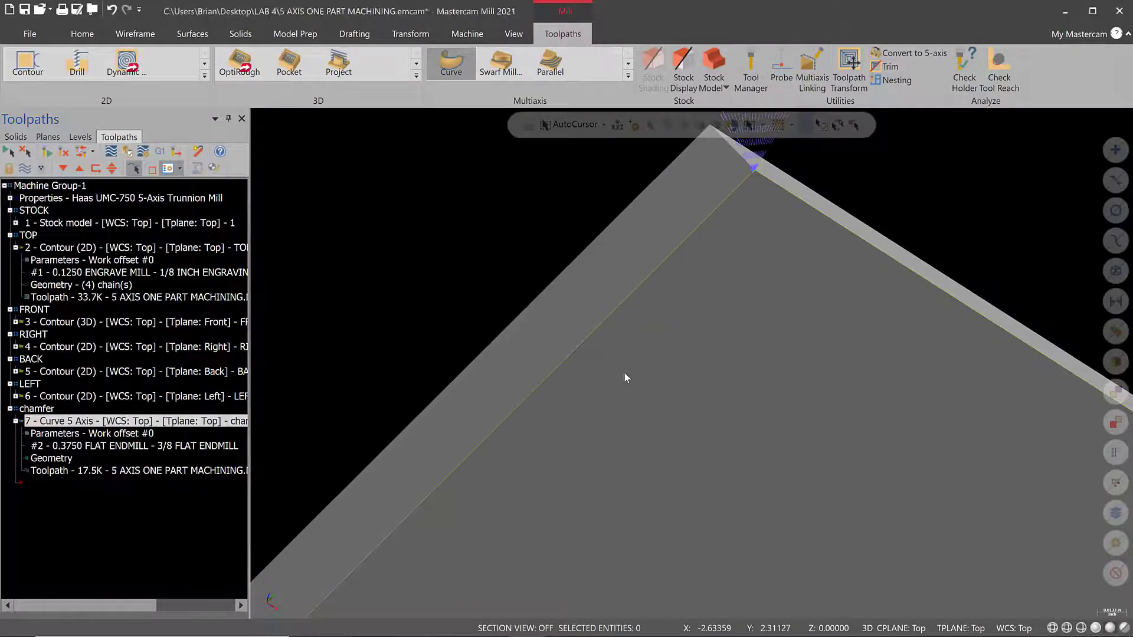
left_click(667, 344)
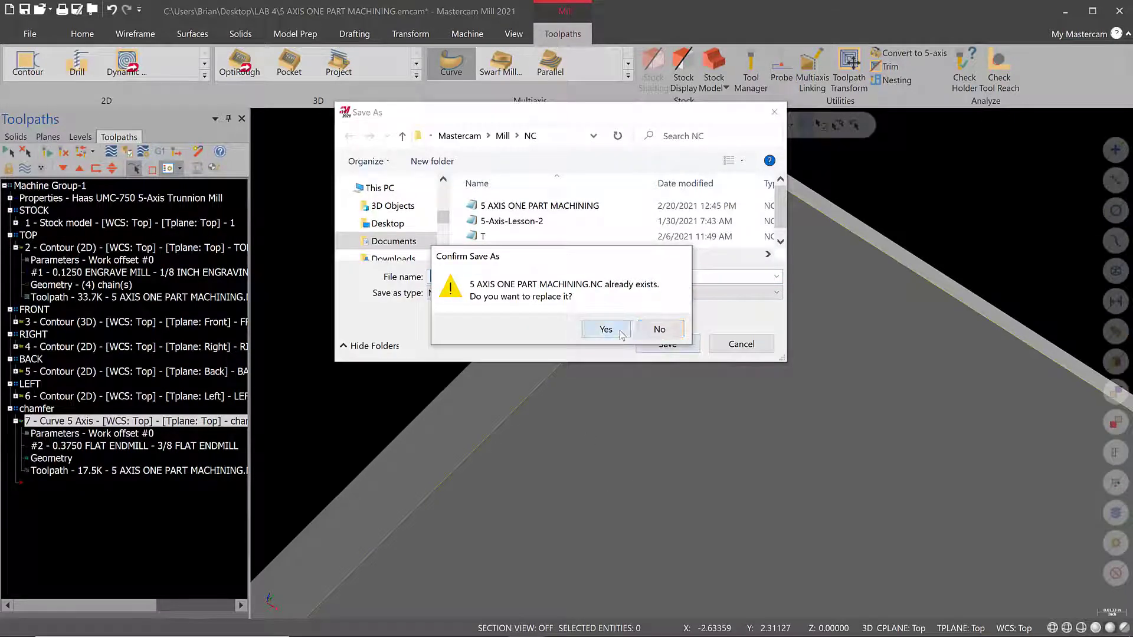
left_click(661, 329)
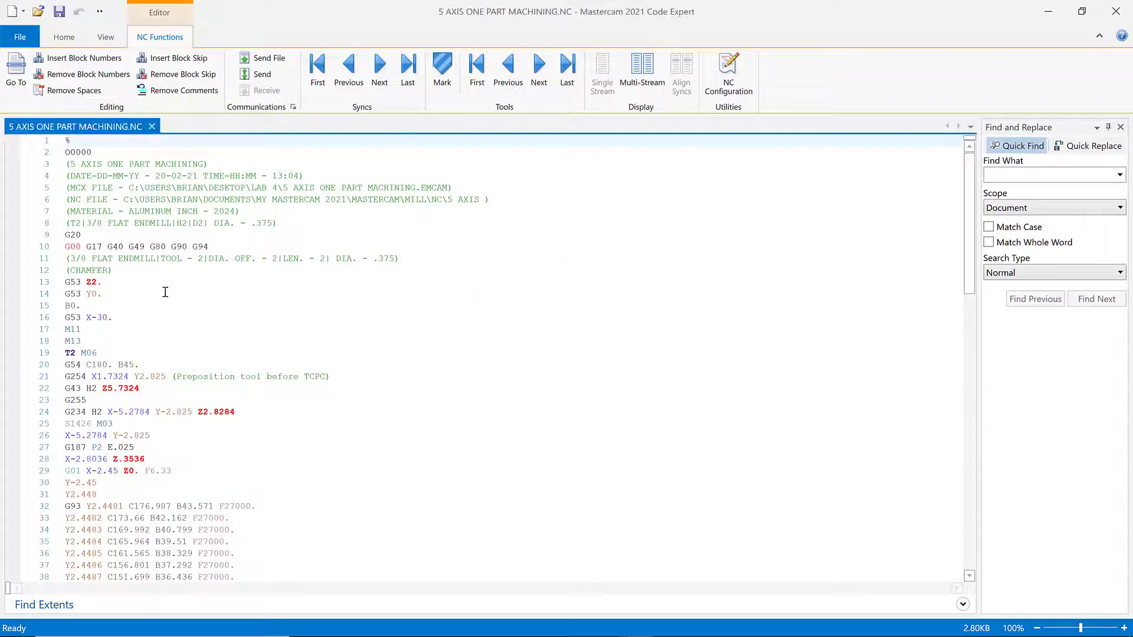
- Skim the reposted program to gauge its shorter length, returning to the start block and first cutting moves
left_click(149, 304)
scroll(150, 305, "down", 20)
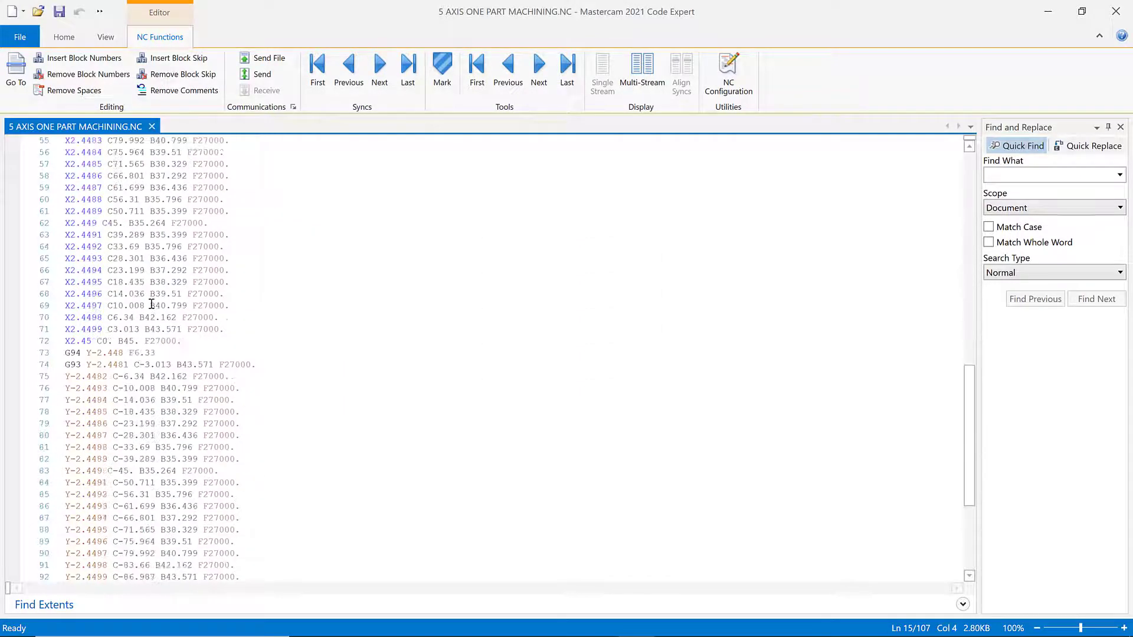
scroll(152, 304, "up", 20)
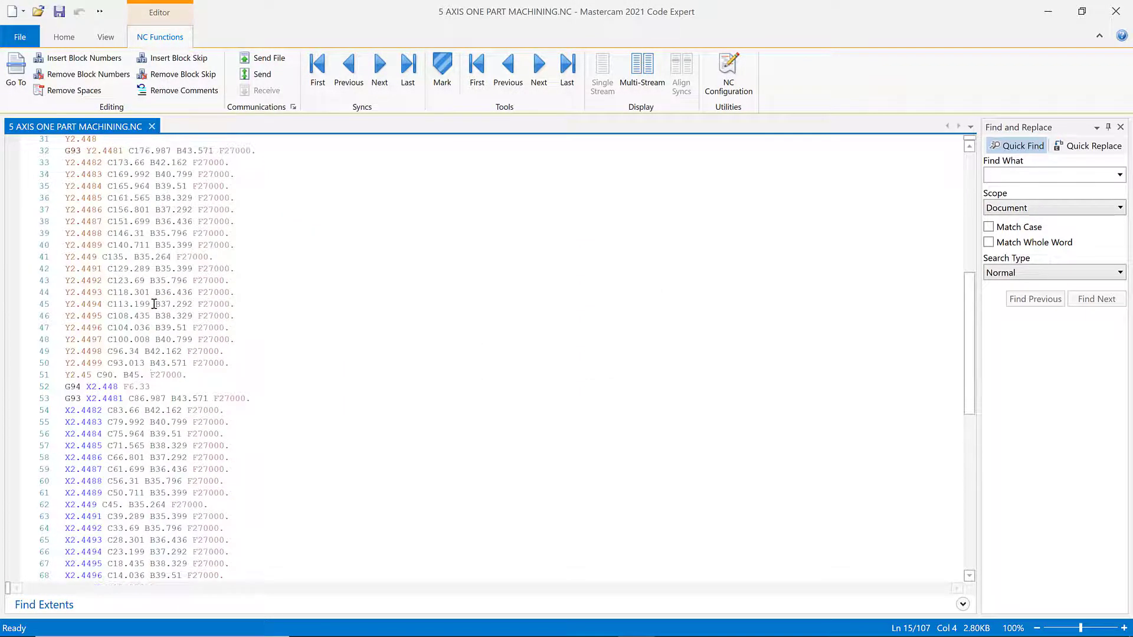
scroll(152, 302, "down", 3)
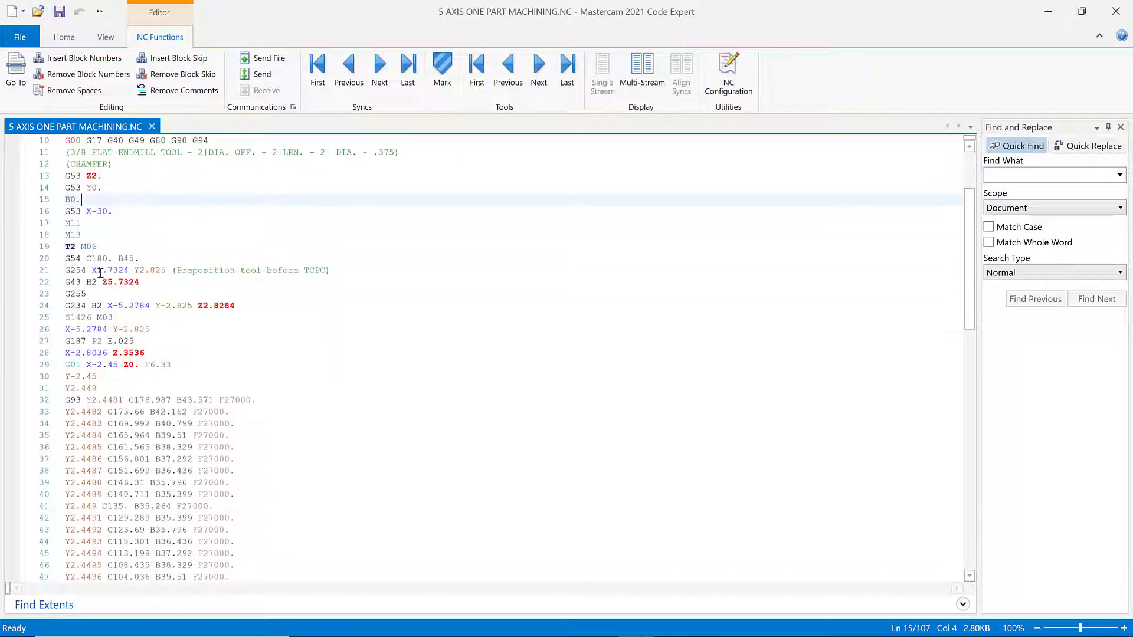
- Examine the Y-2.45 to Y2.448 edge move, the G93 corner block that follows it, and the G94 X2.448 line
left_click(101, 378)
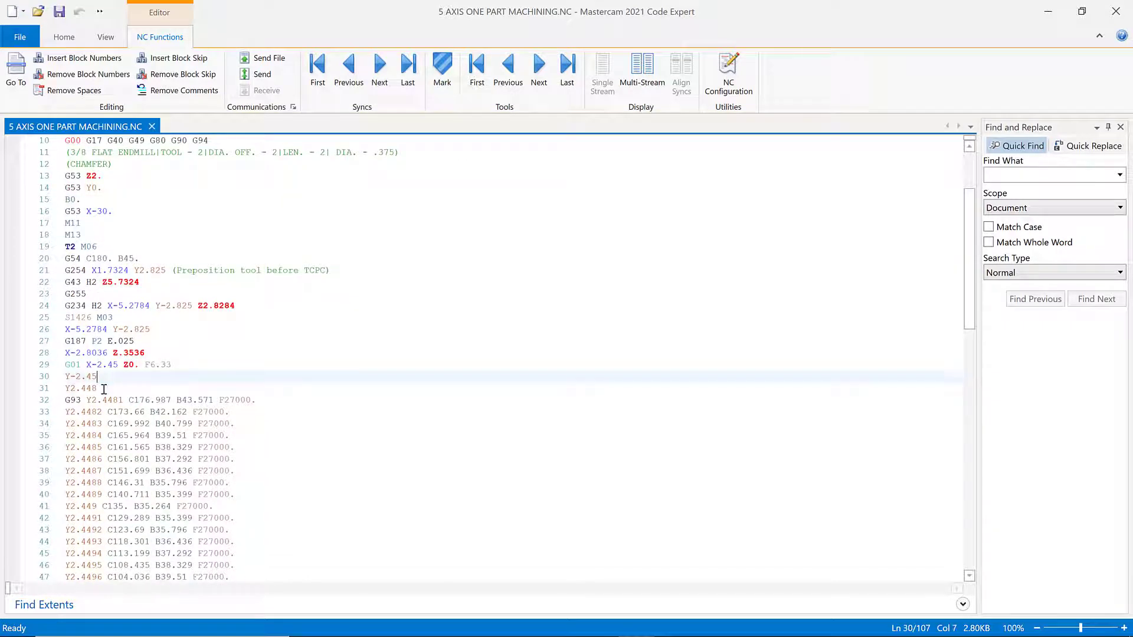
left_click(103, 389)
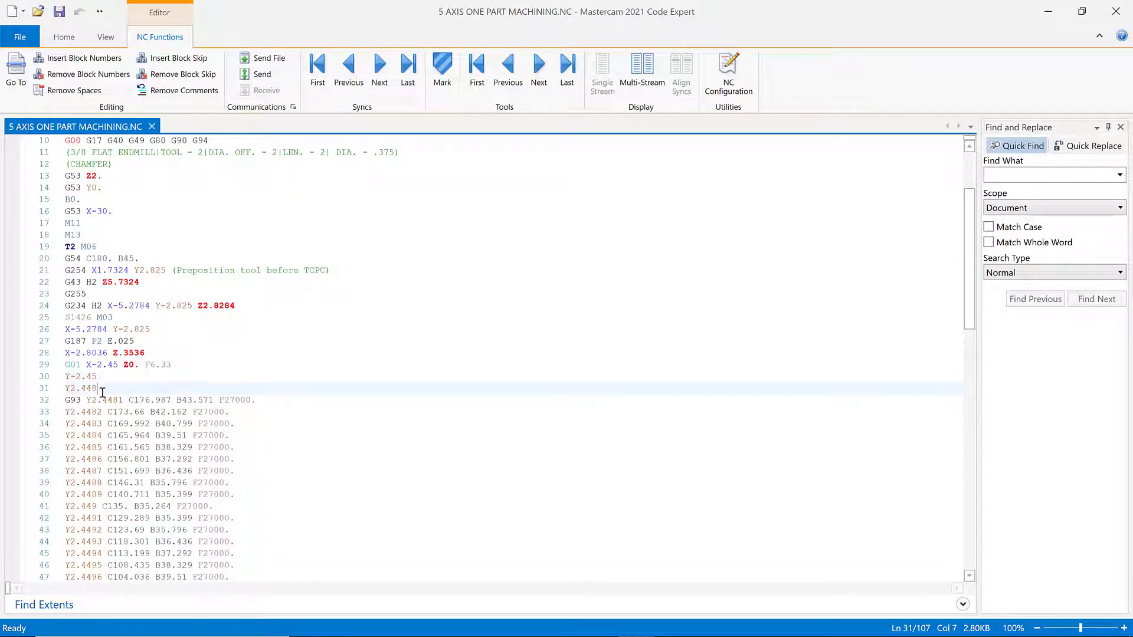
left_click(70, 401)
scroll(185, 405, "down", 6)
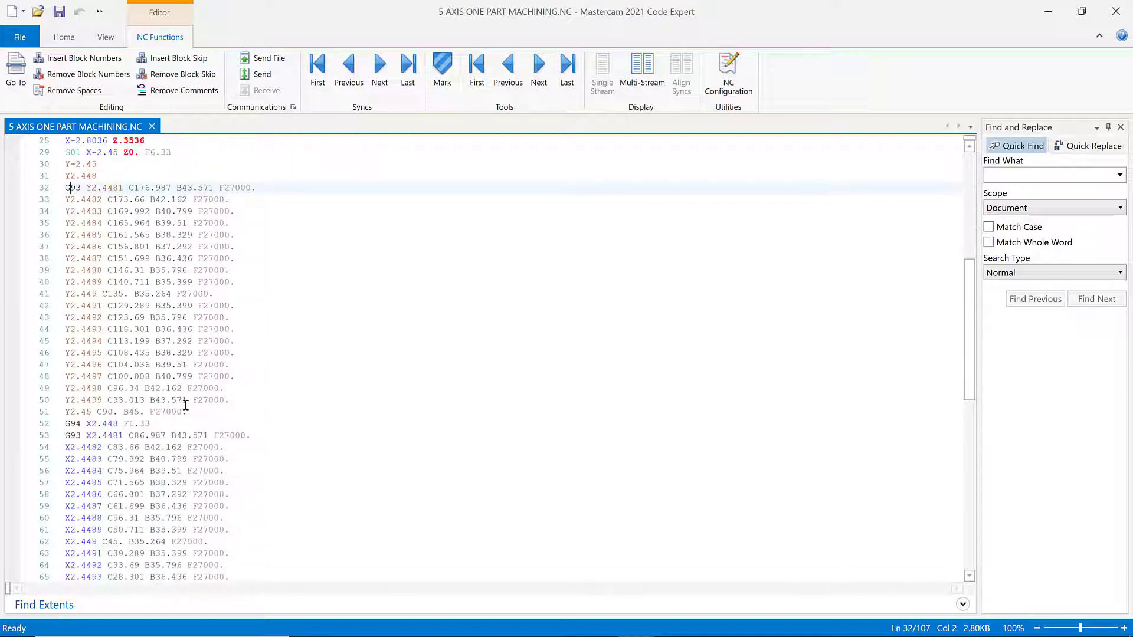
left_click(122, 411)
left_click(83, 423)
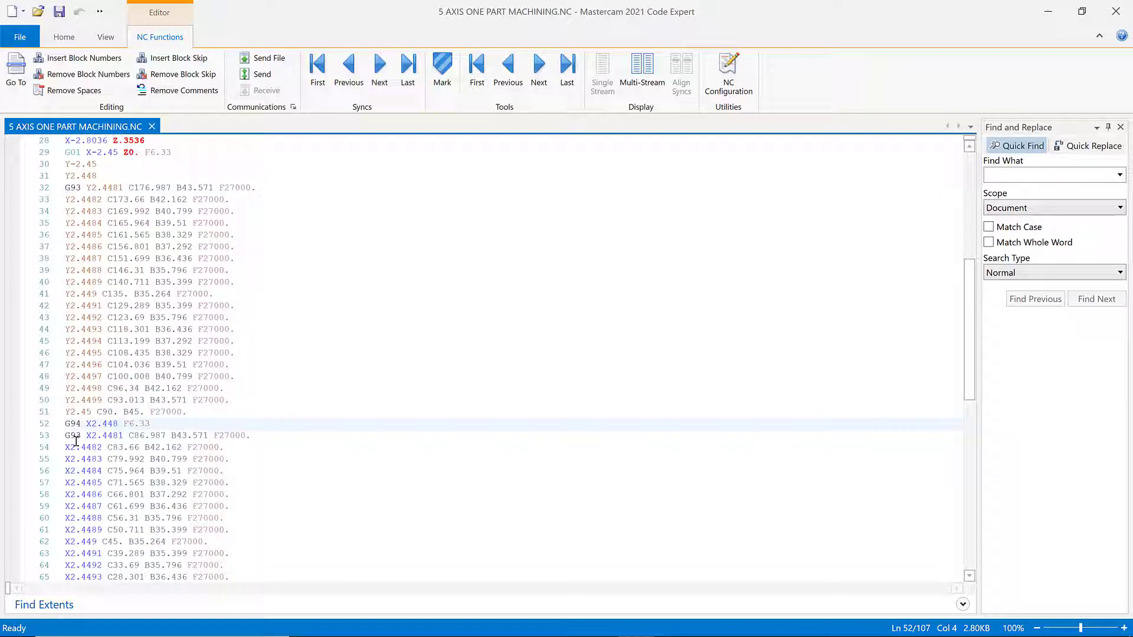
- Examine the G94 X2.448 and Y-2.448 edge moves, read on to the program end, and close the NC file
left_click_drag(82, 423, 136, 423)
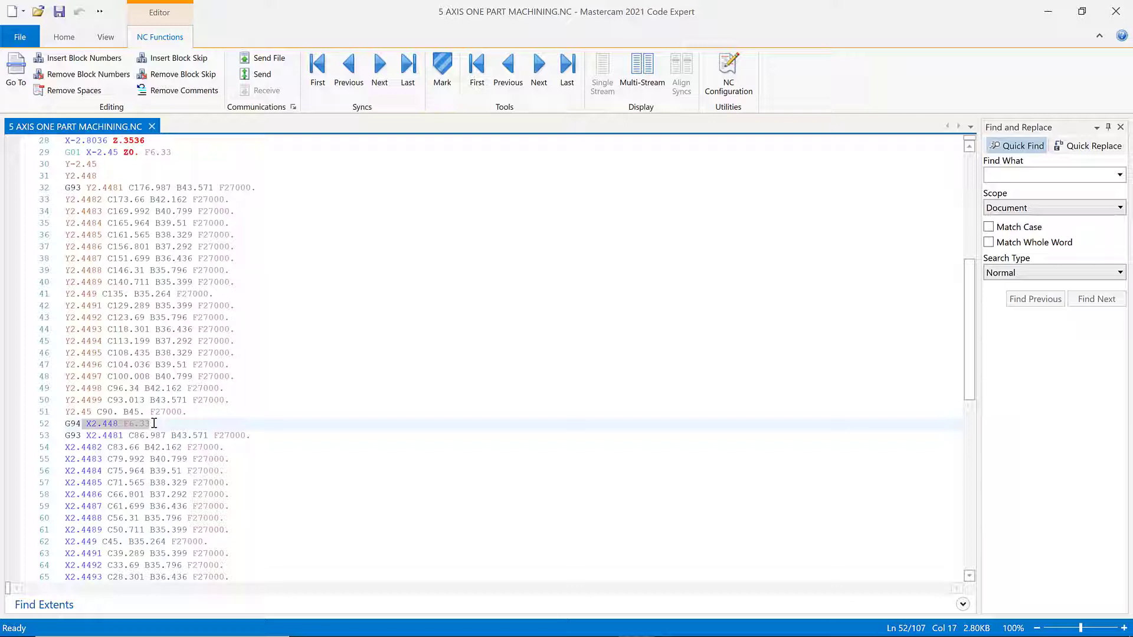
scroll(153, 423, "down", 8)
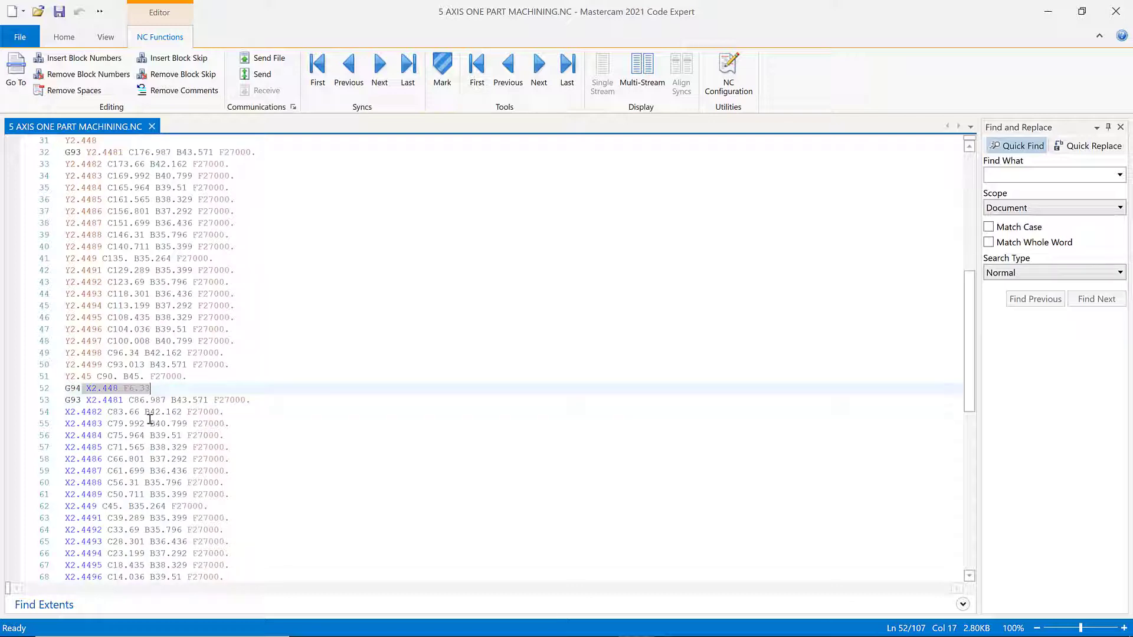
left_click(130, 388)
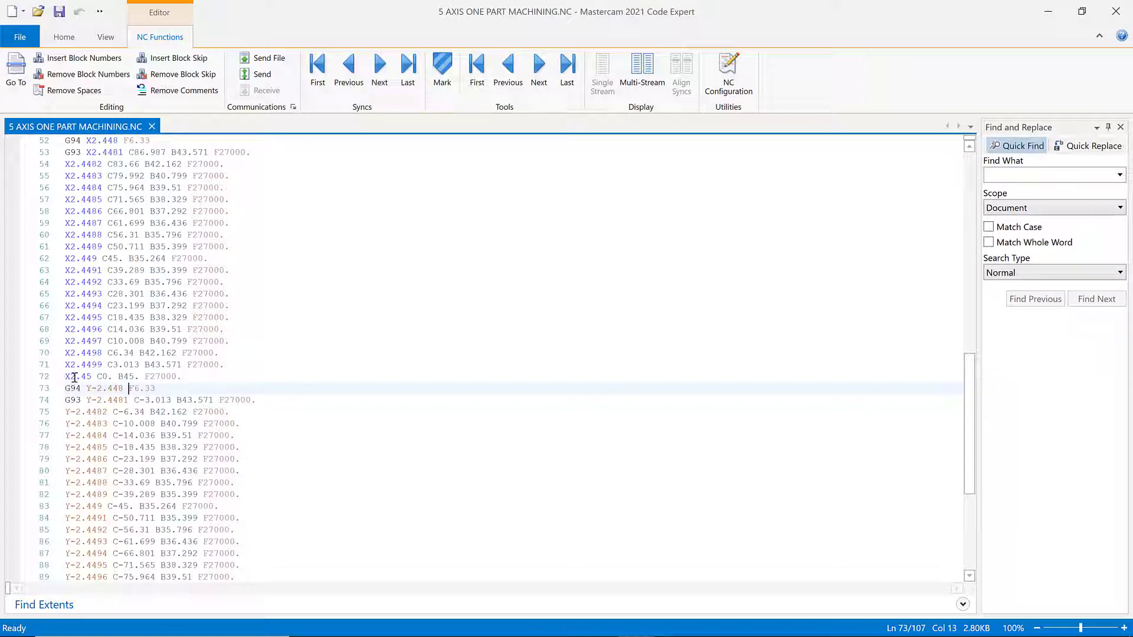
scroll(101, 388, "down", 6)
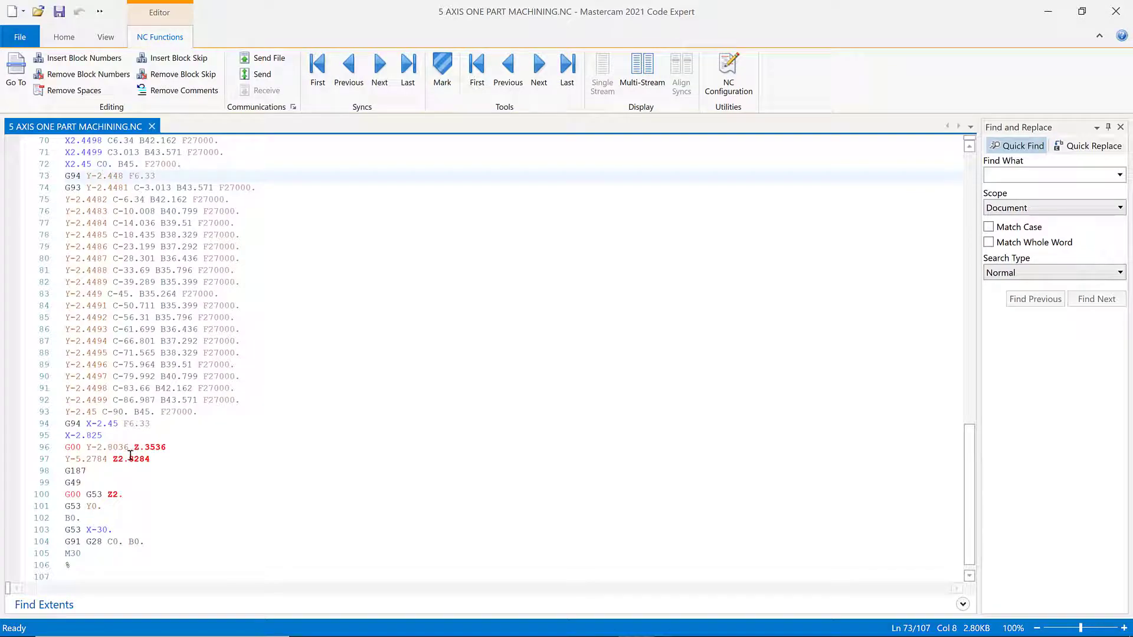
left_click(1115, 12)
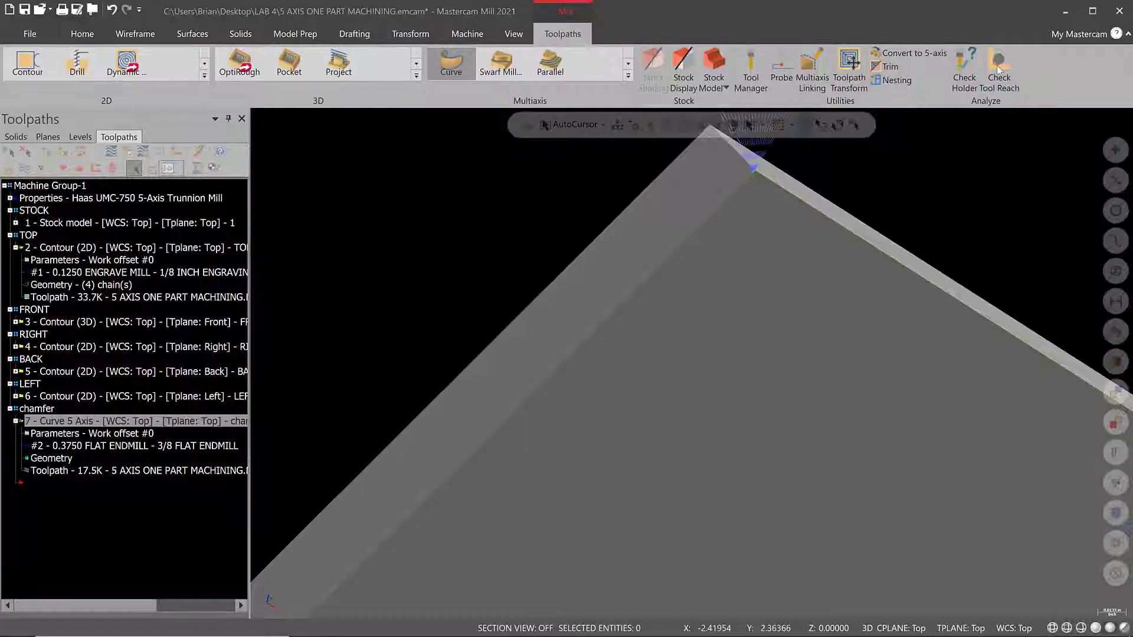
- Open the chamfer Curve operation's cut pattern parameters and bring up the chain manager for its 3D curve
scroll(695, 313, "down", 12)
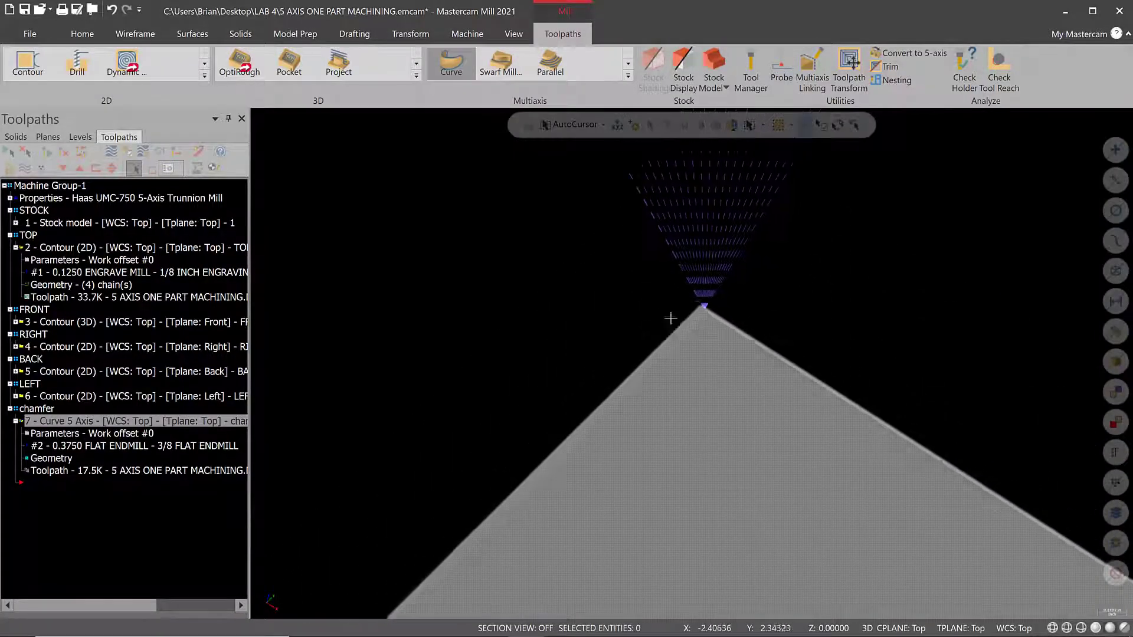
right_click(535, 298)
left_click(478, 327)
scroll(594, 335, "up", 5)
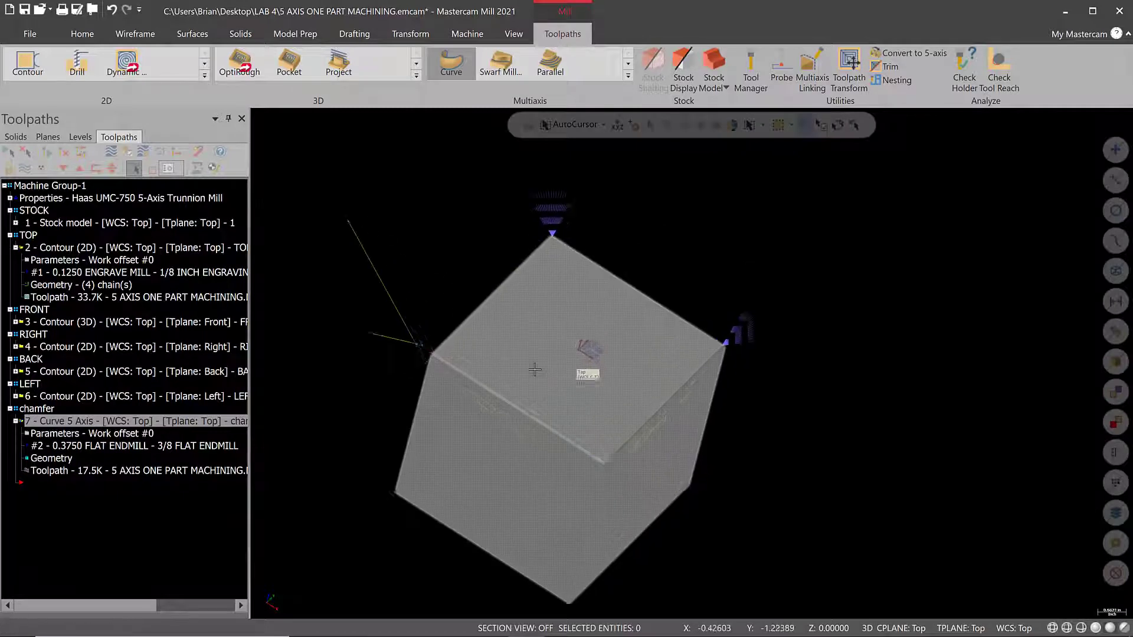
middle_click_drag(595, 334, 556, 362)
scroll(558, 377, "up", 3)
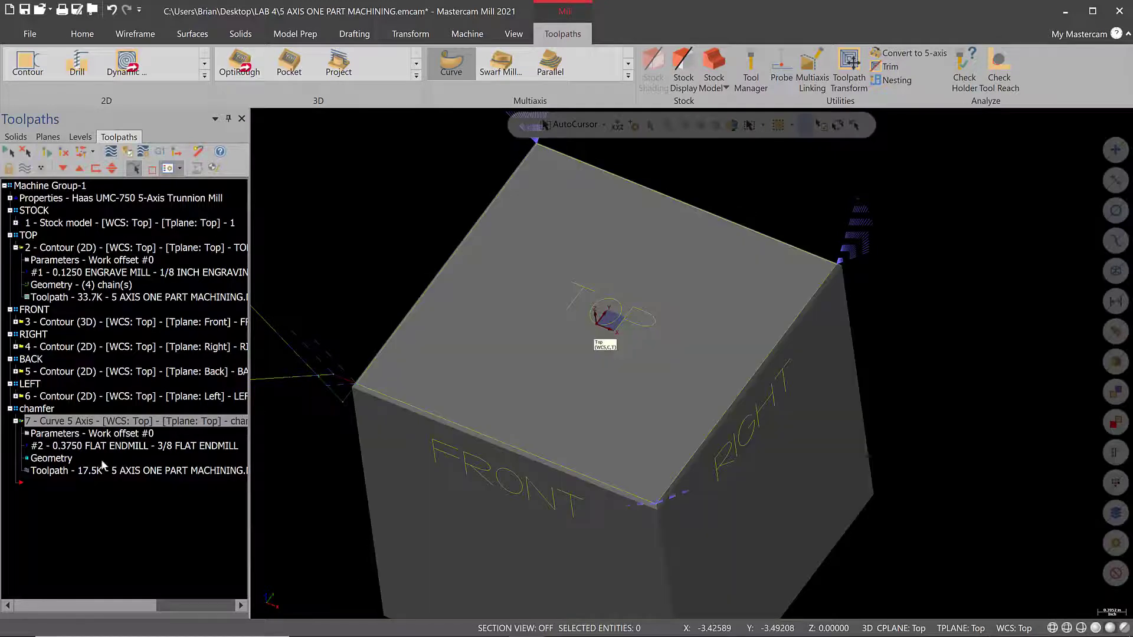
left_click(62, 437)
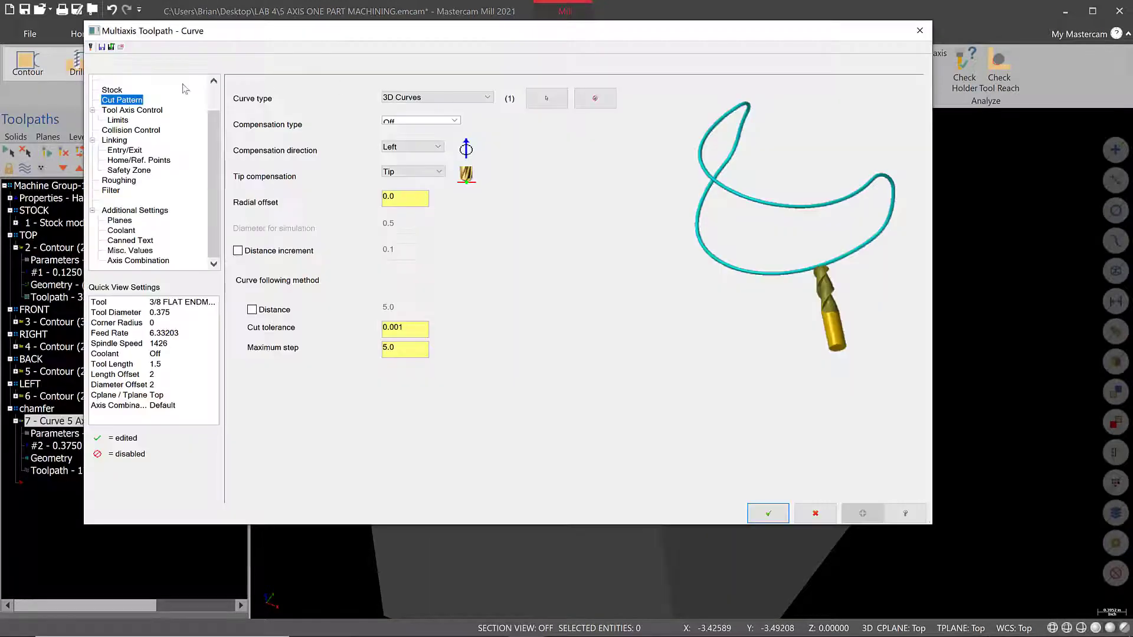
left_click(554, 102)
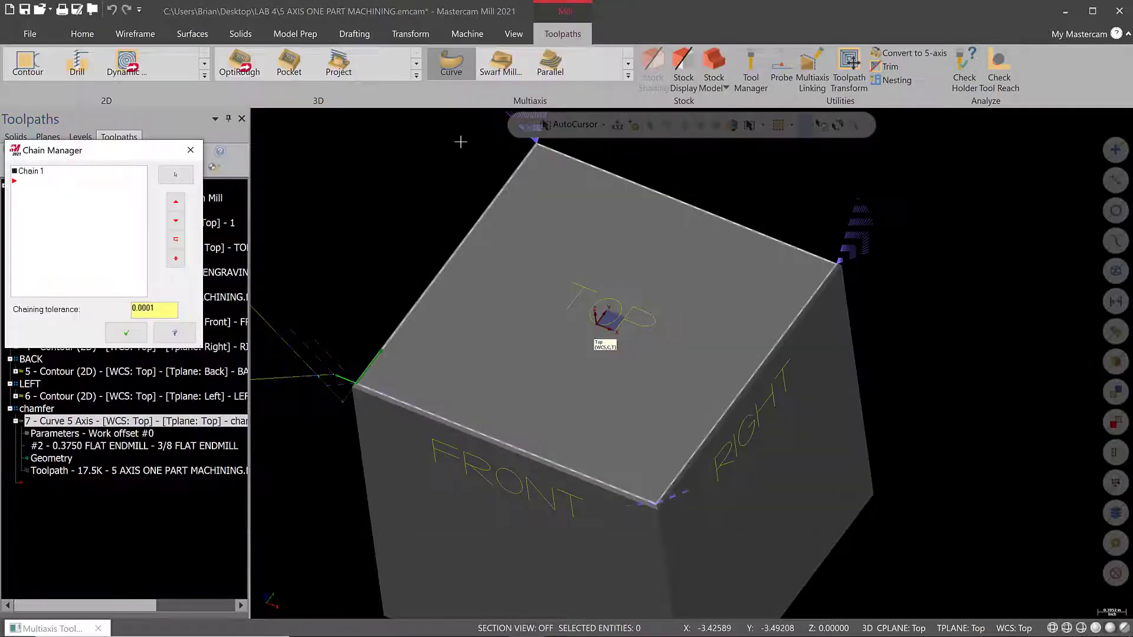
- Move Chain 1's start point to about the middle of the front top edge and accept the updated Curve parameters
right_click(27, 177)
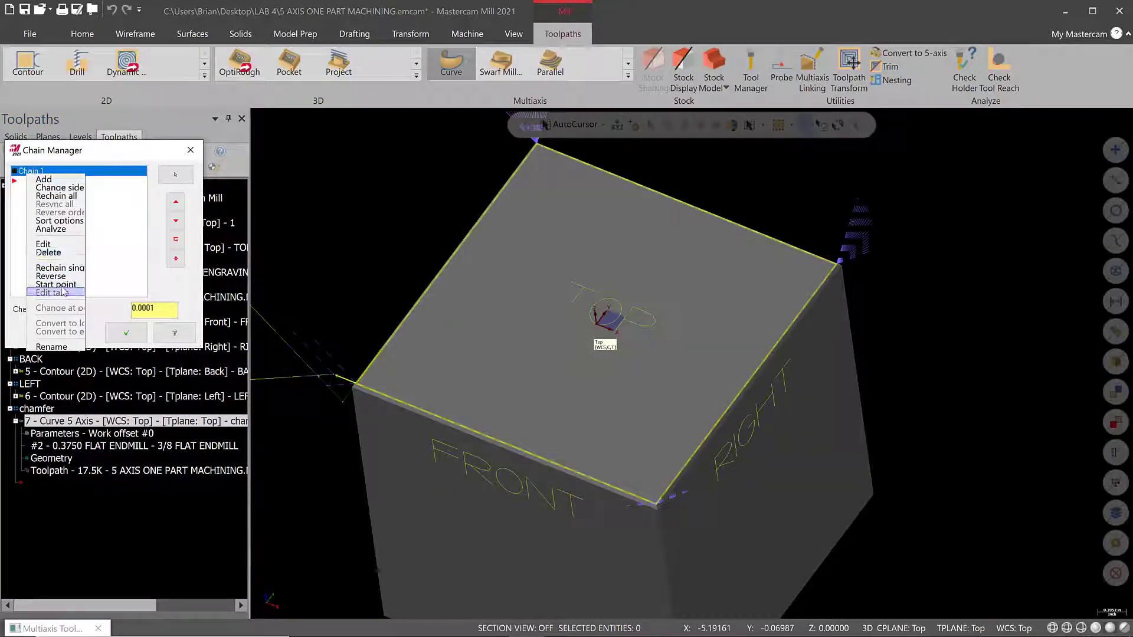
left_click(59, 285)
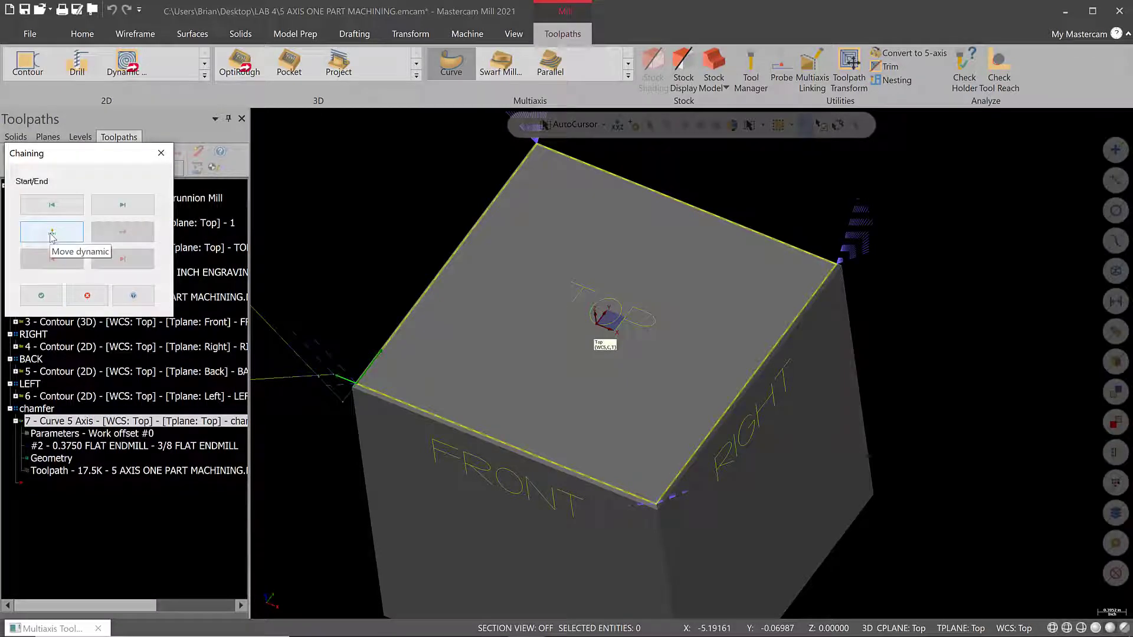
left_click(52, 236)
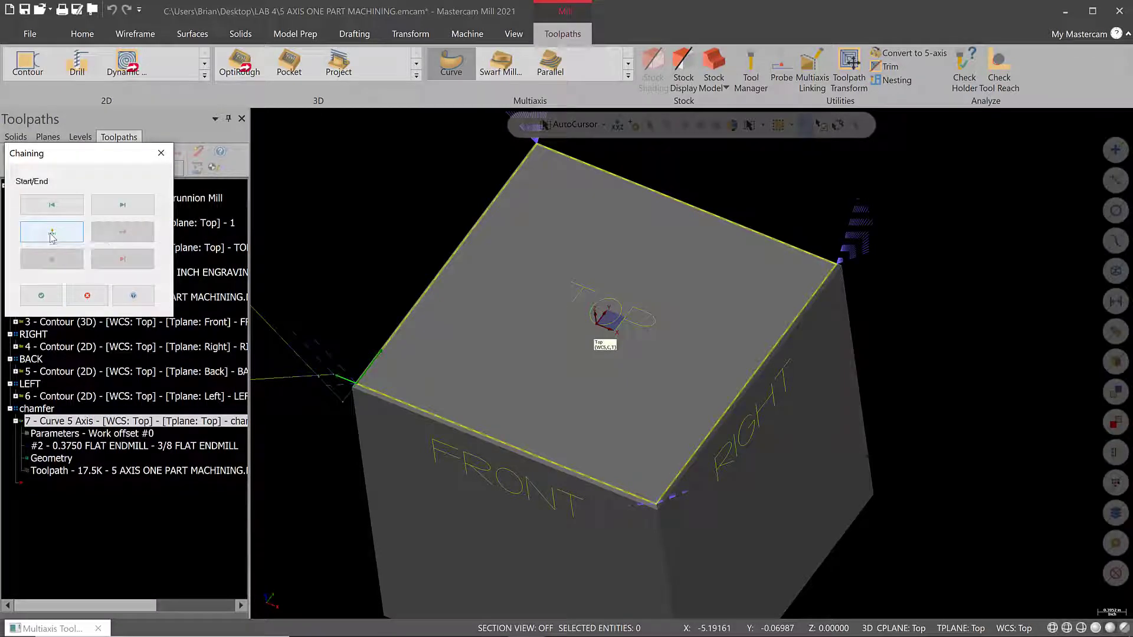
left_click(509, 449)
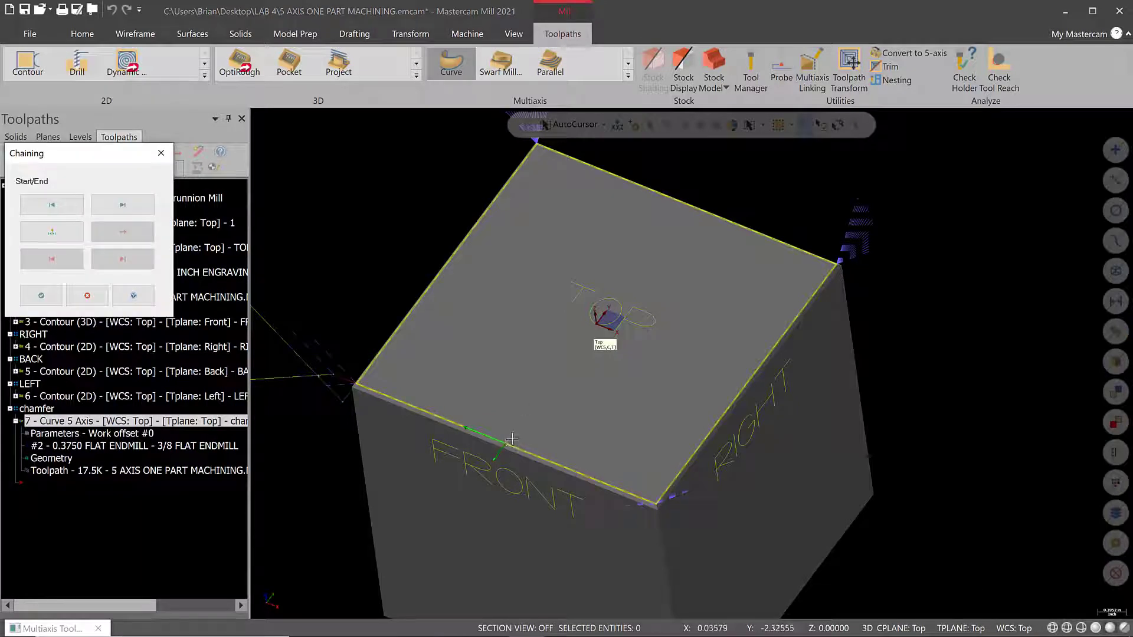
left_click(48, 300)
left_click(127, 335)
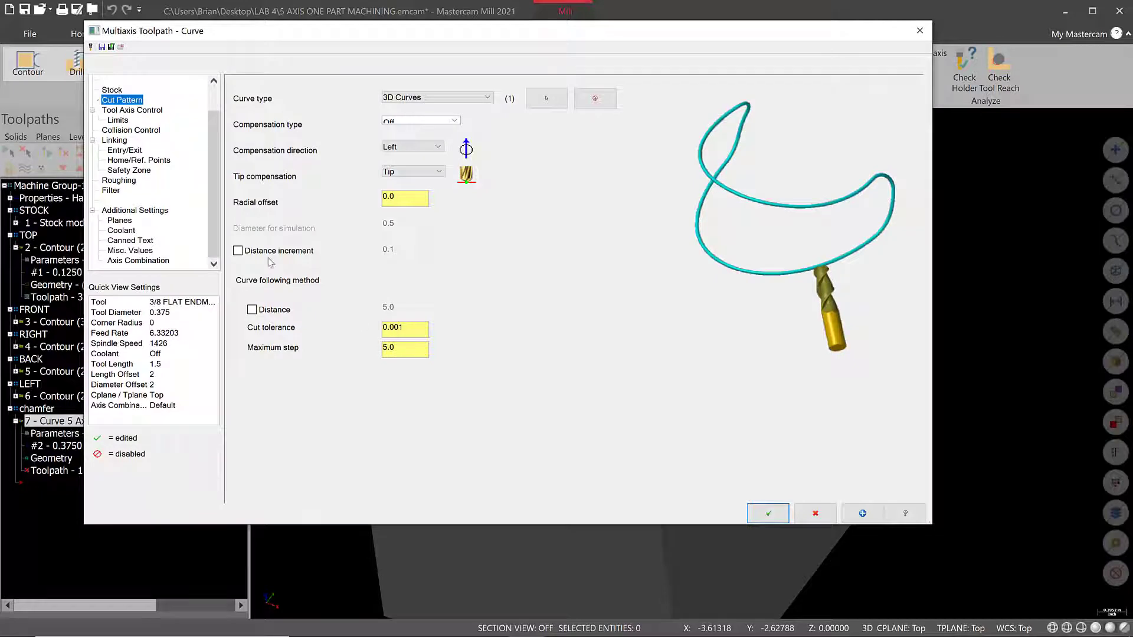
left_click(765, 513)
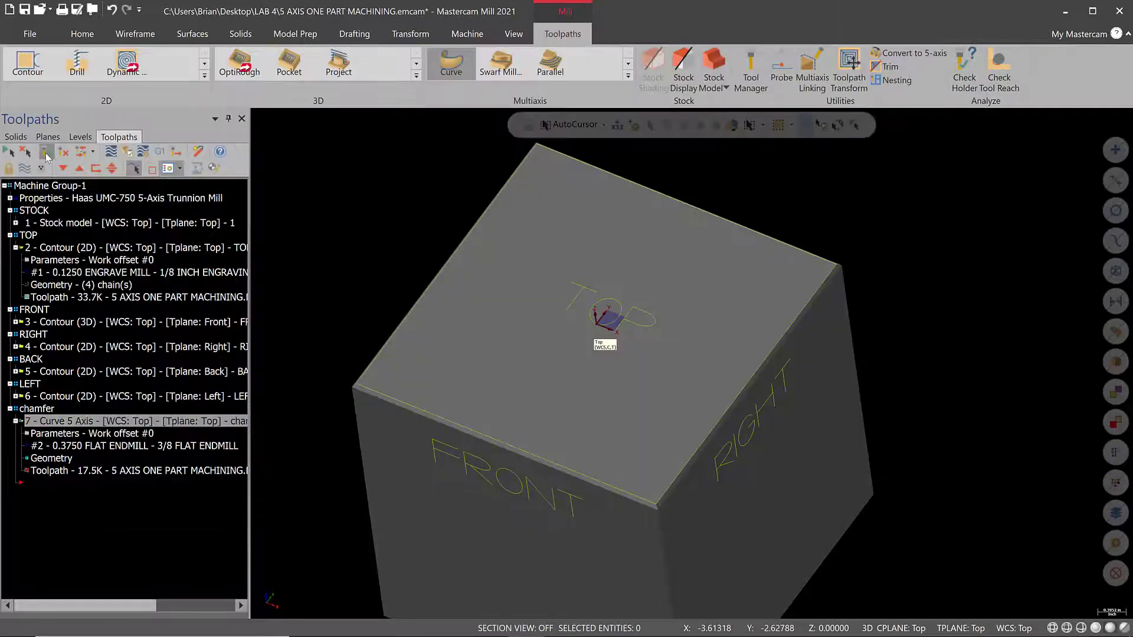
- Backplot the regenerated chamfer toolpath to check the tool's entry at the front edge, and close the backplot
scroll(519, 450, "up", 3)
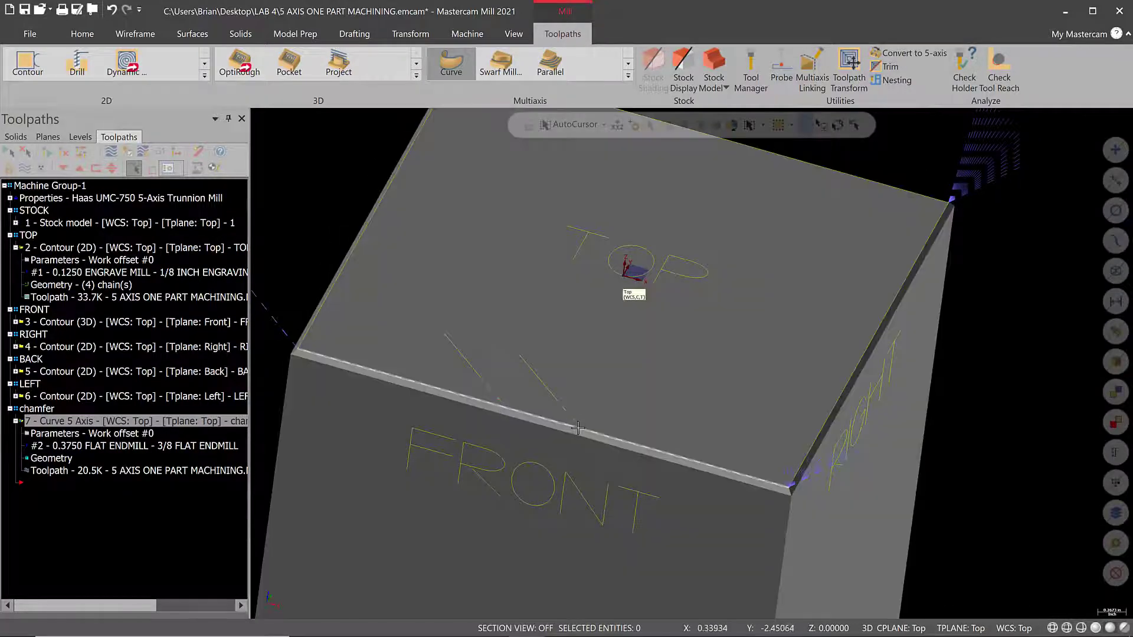
left_click(111, 151)
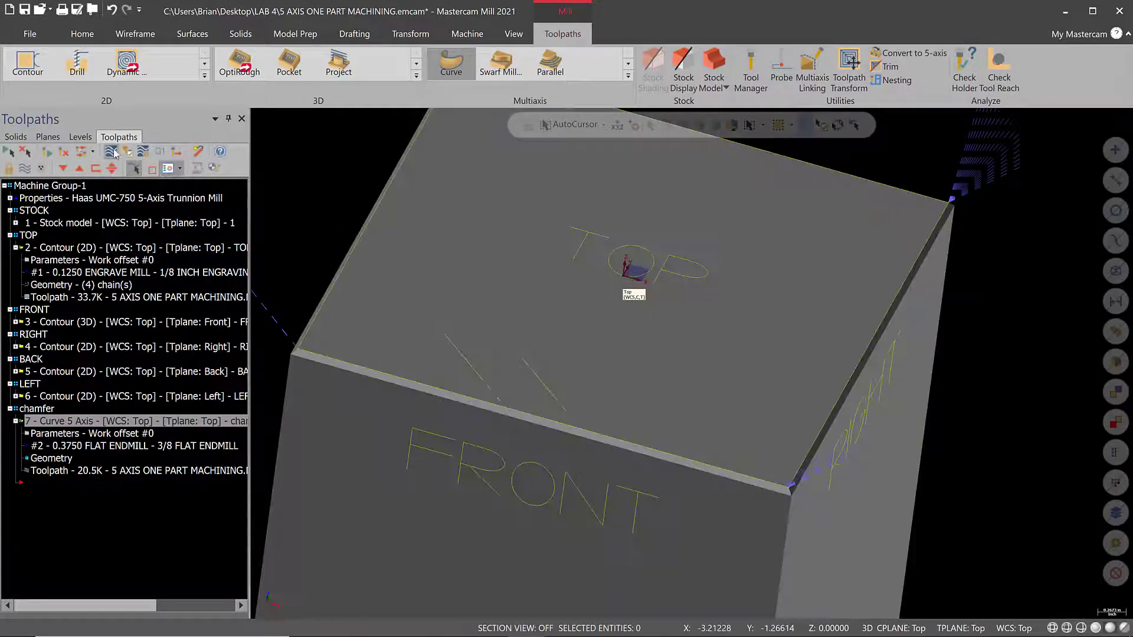
left_click(254, 113)
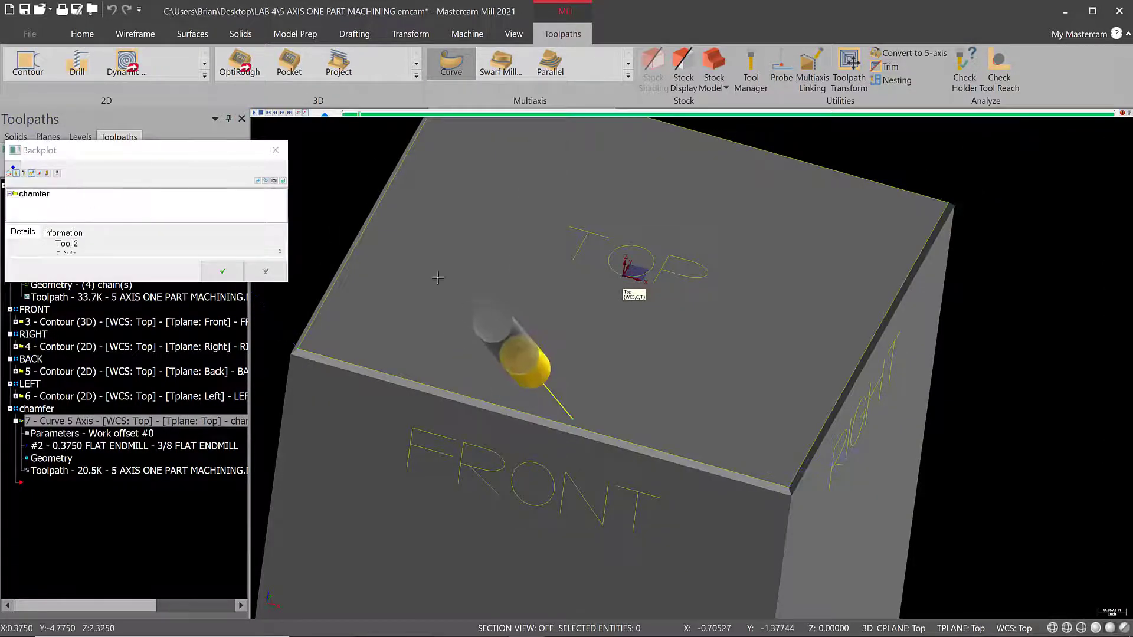
middle_click_drag(645, 407, 621, 408)
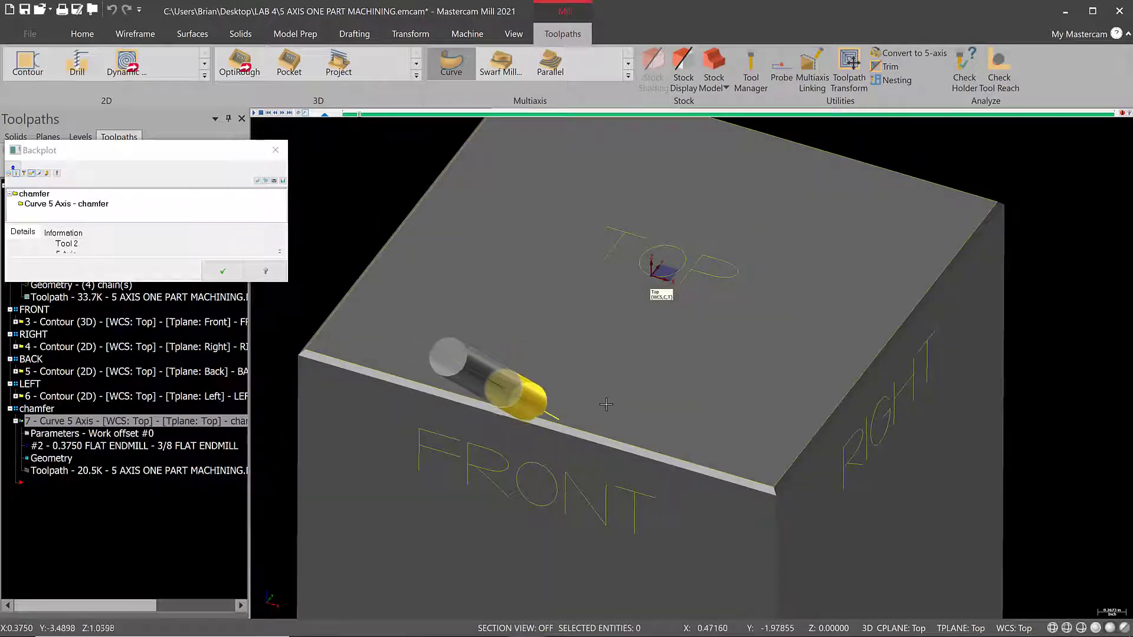
left_click(275, 149)
- Set the entry curve to length 0 and thickness 150%, copy these values to the exit curve, and accept the operation
left_click(79, 435)
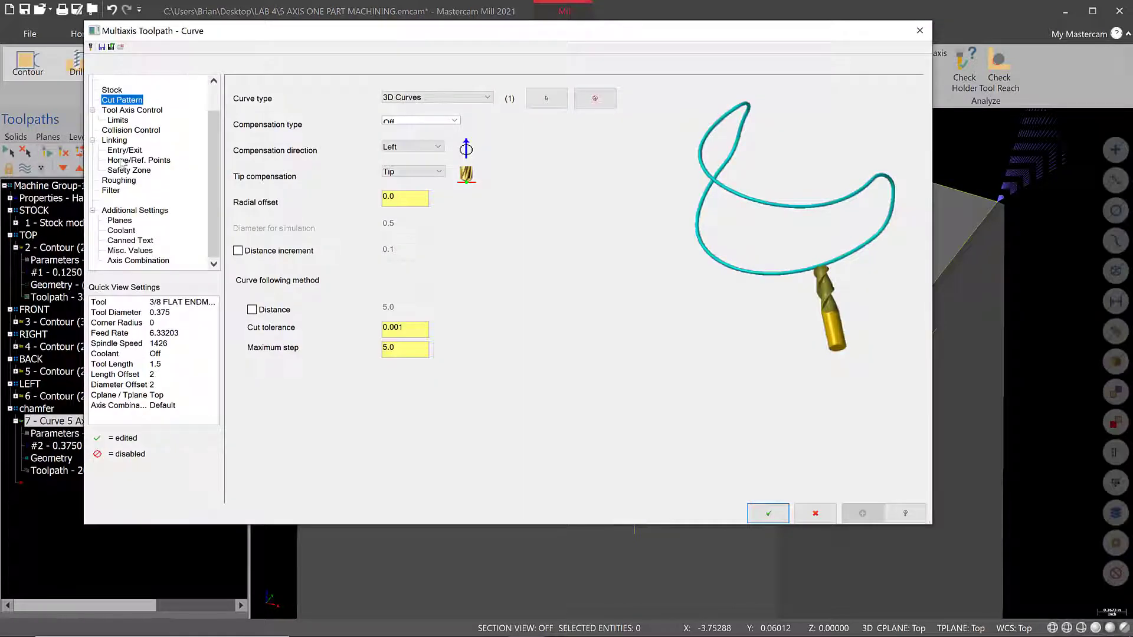
left_click(124, 150)
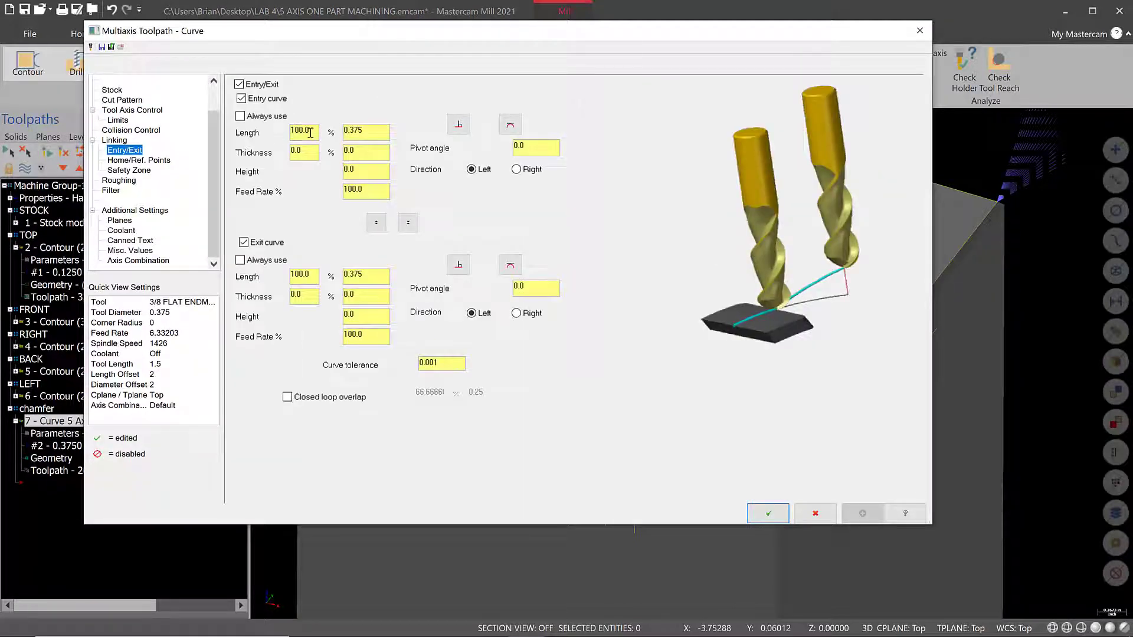
left_click_drag(311, 132, 237, 129)
key("Tab")
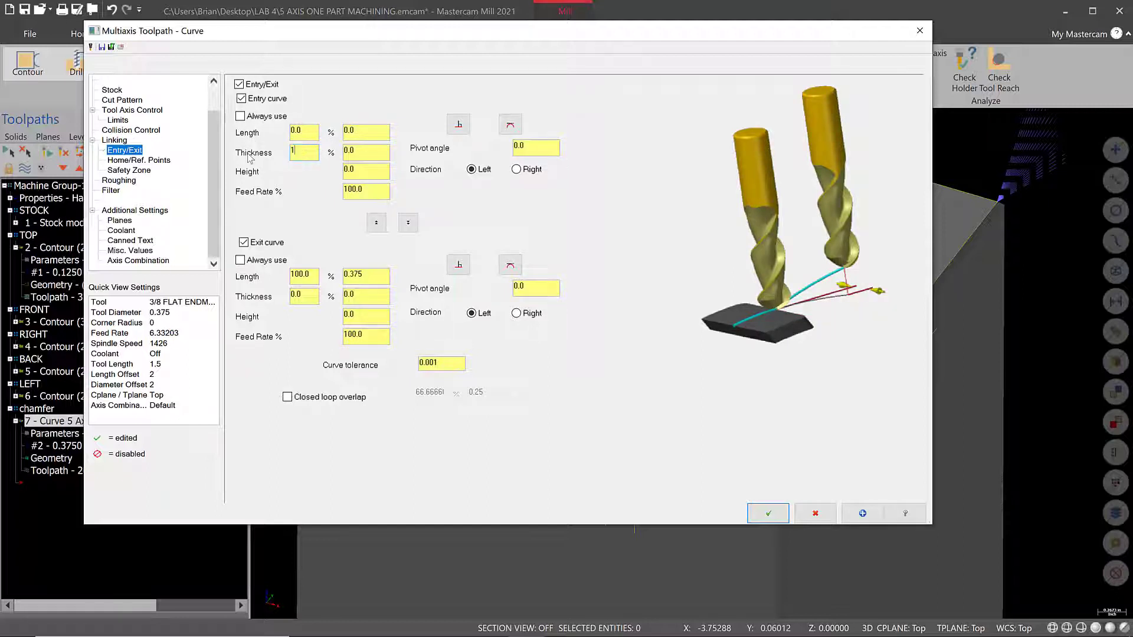
type("150")
key("Tab")
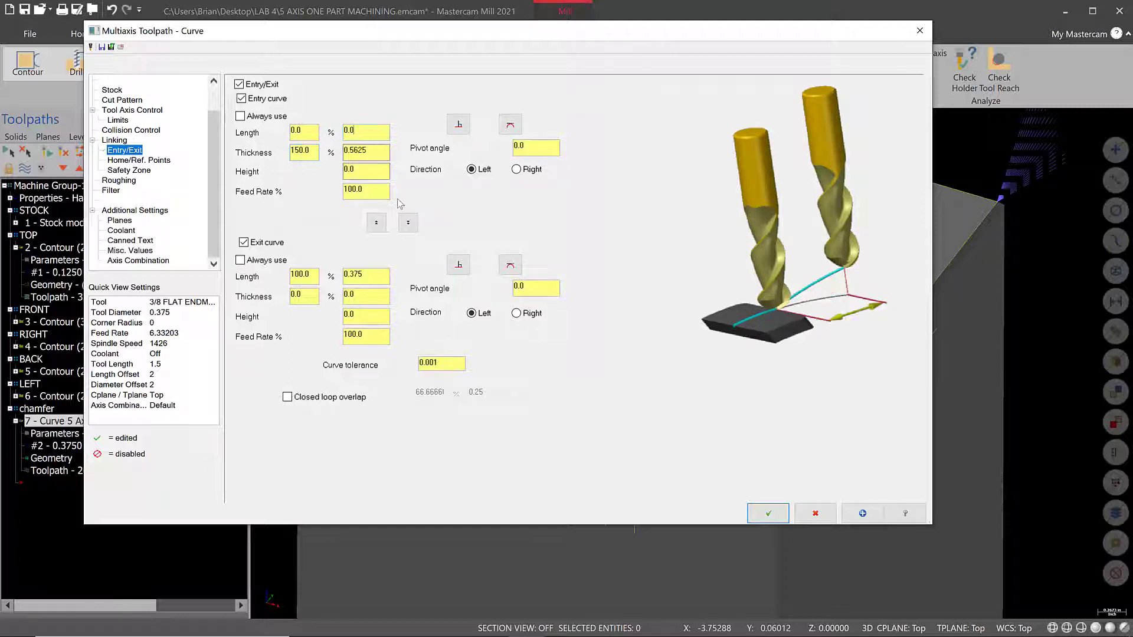
left_click(408, 222)
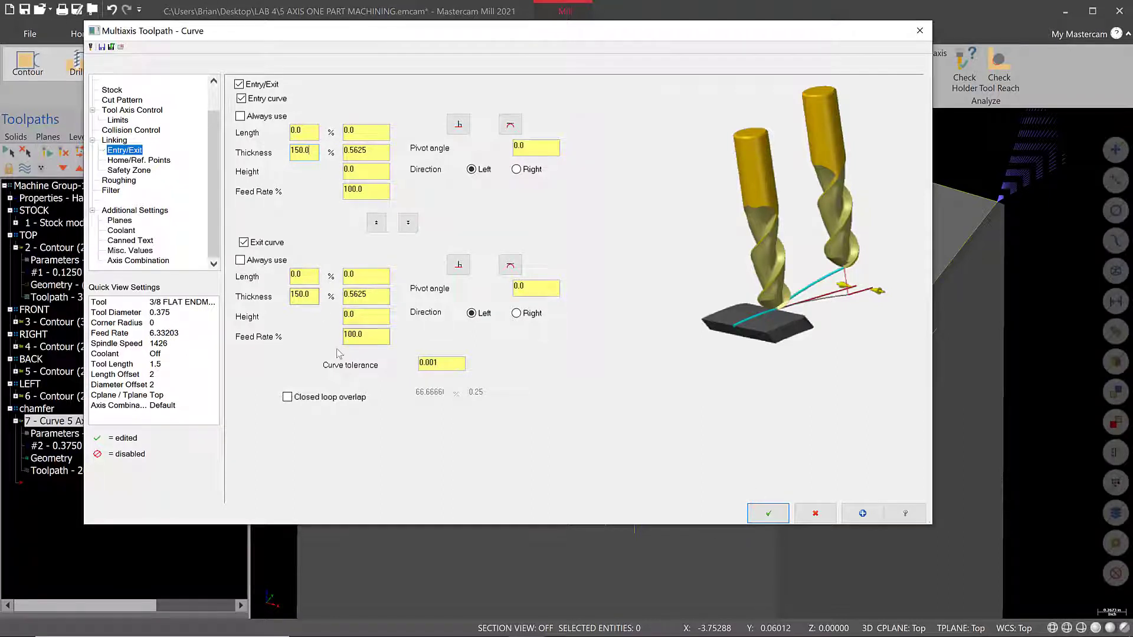
left_click(762, 513)
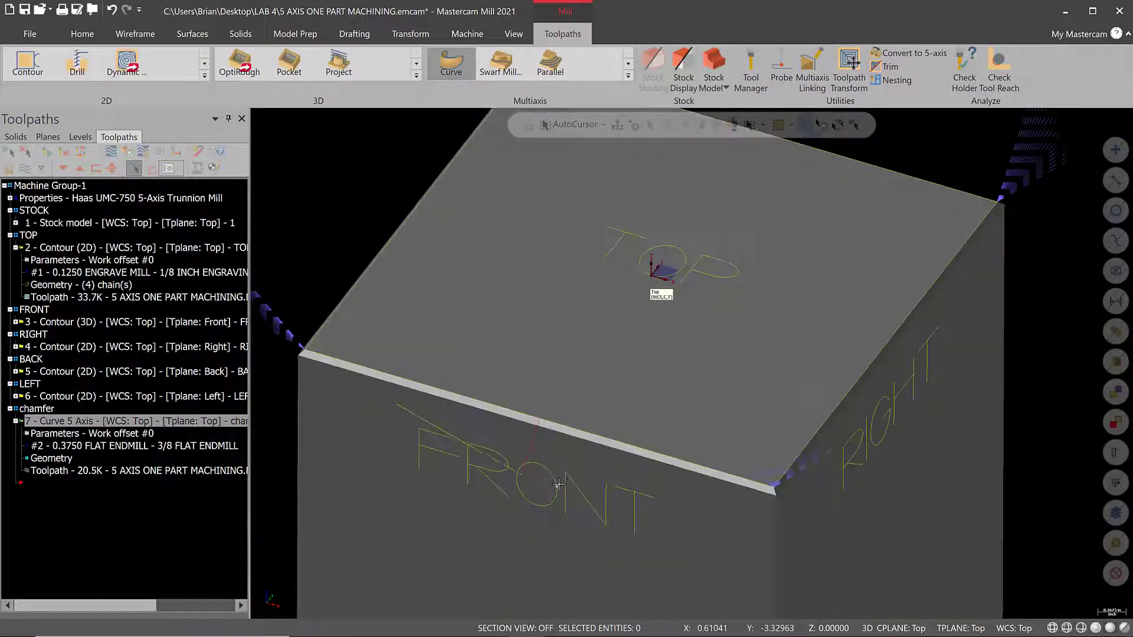
- Backplot the chamfer toolpath around the part to check the new entry and exit moves, adjusting the playback speed
middle_click_drag(556, 486, 659, 470)
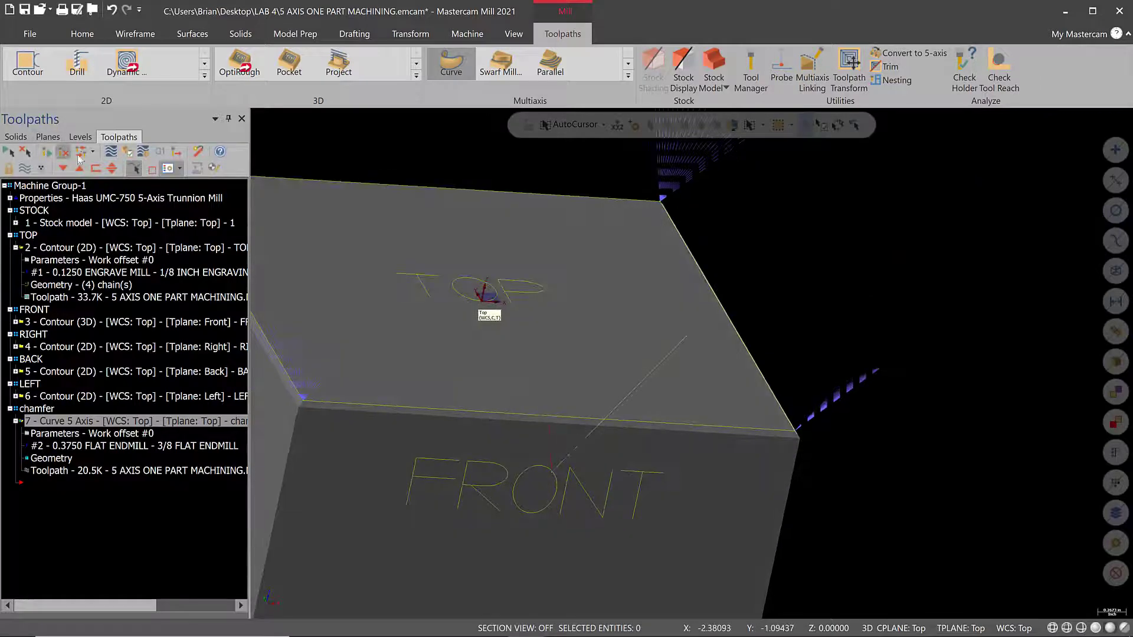
left_click(111, 151)
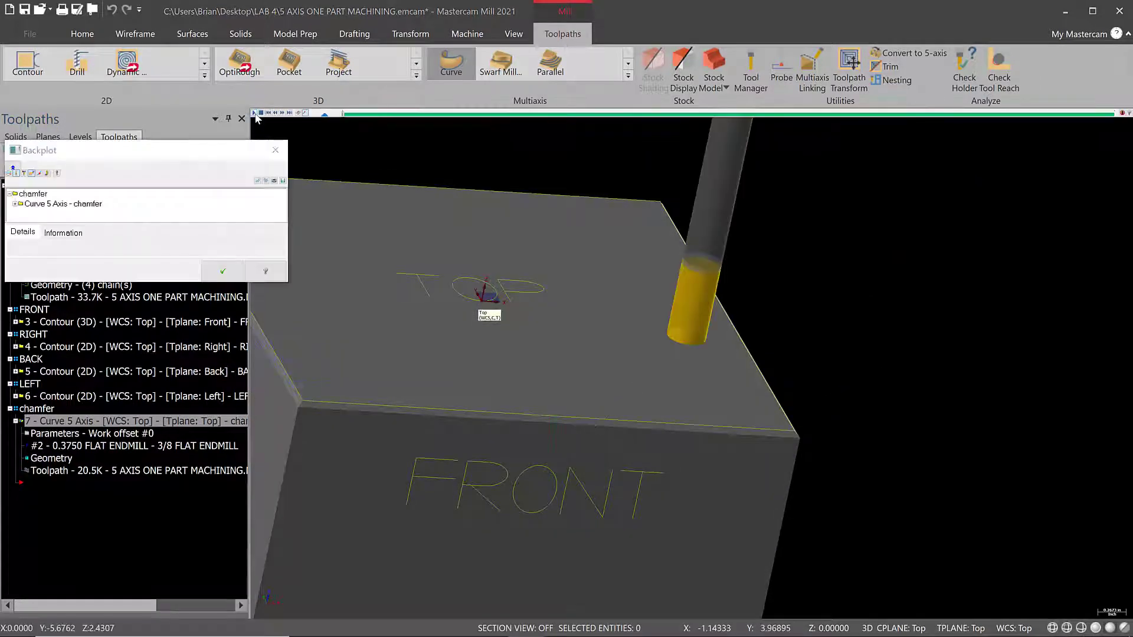
left_click(254, 113)
middle_click_drag(565, 508, 639, 508)
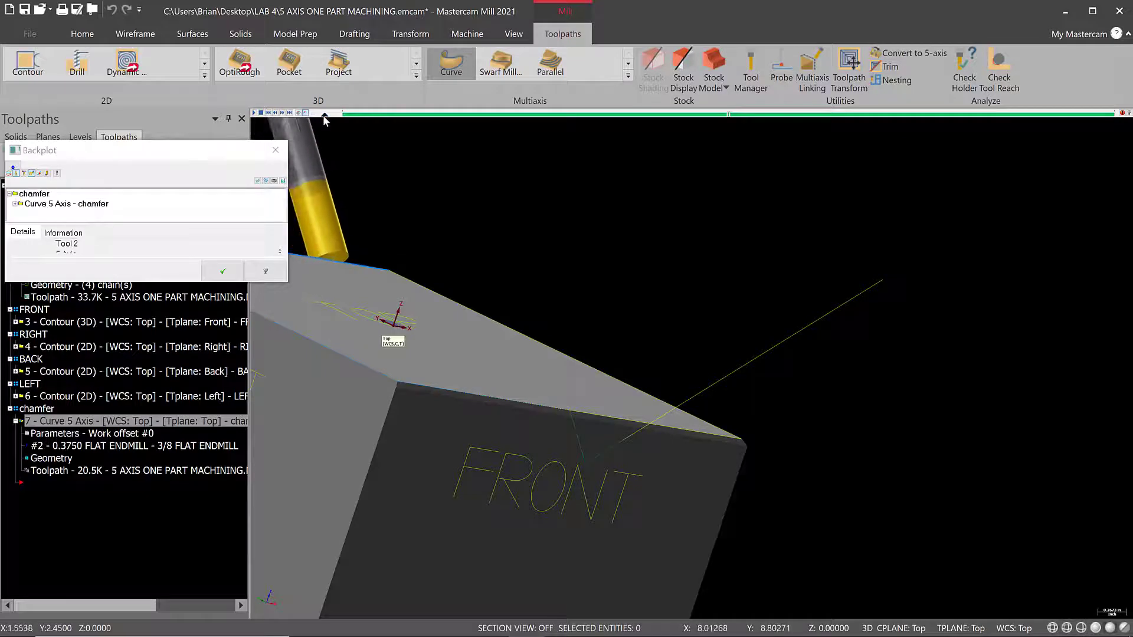
left_click_drag(324, 115, 327, 116)
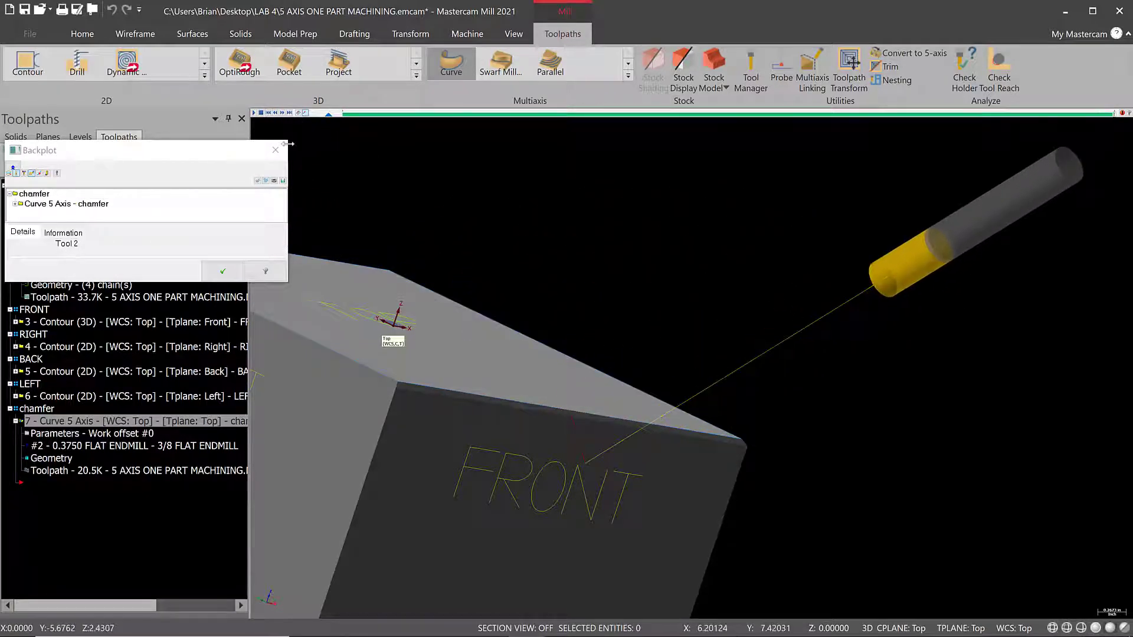
- Display the 5-axis tool vectors in the backplot and examine them at the part's top corners from several angles
left_click(58, 175)
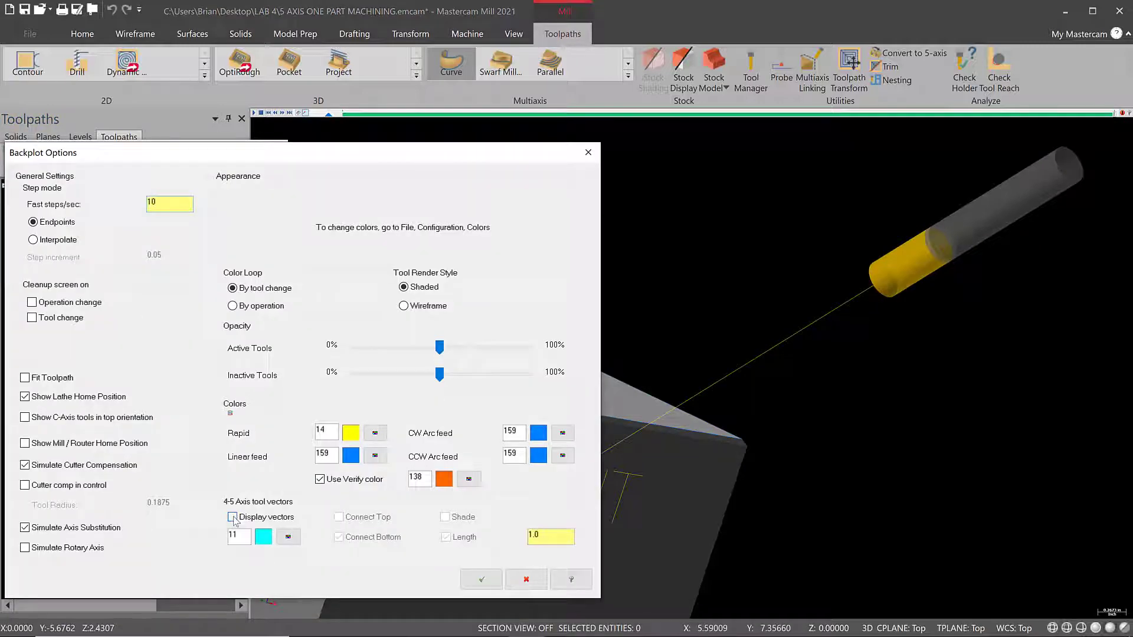
left_click(466, 584)
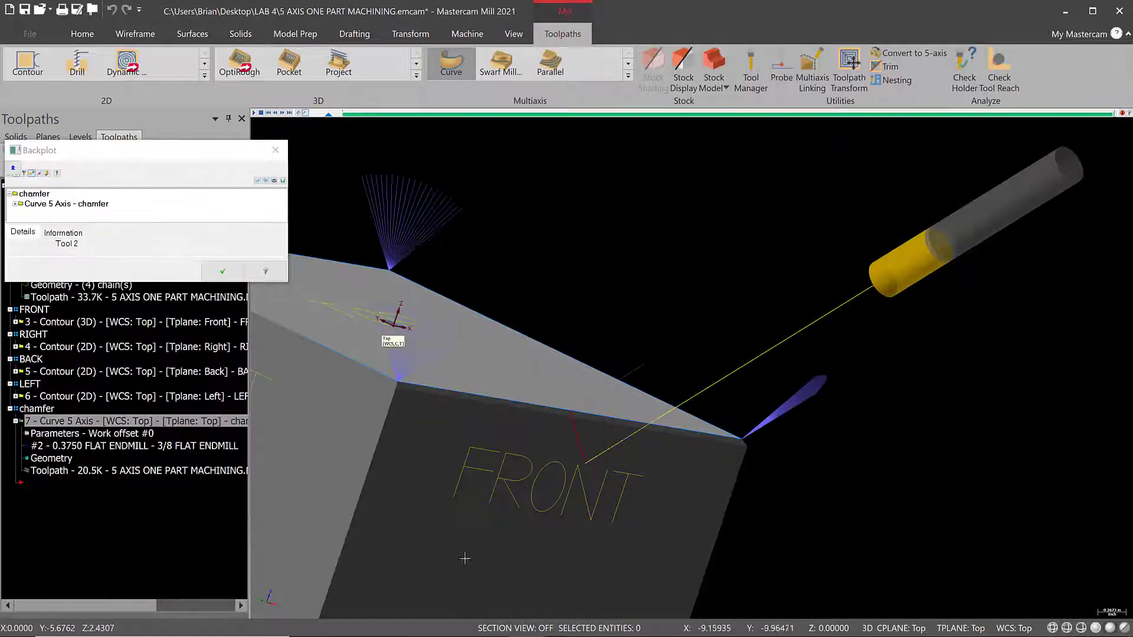
middle_click_drag(564, 379, 523, 377)
scroll(520, 376, "down", 5)
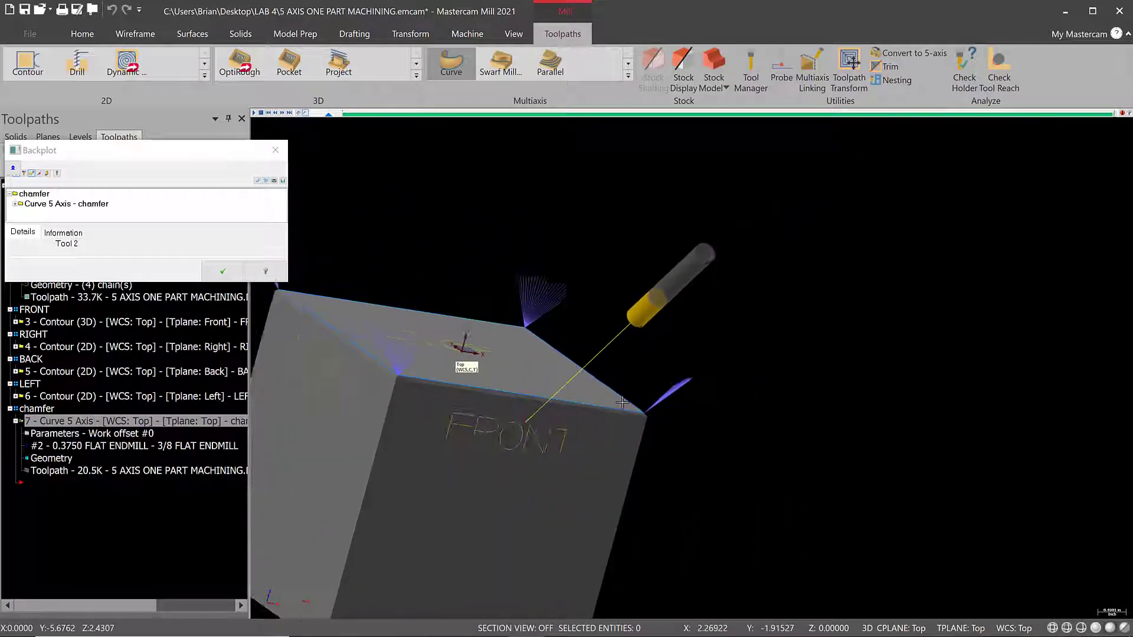
middle_click_drag(707, 421, 639, 343)
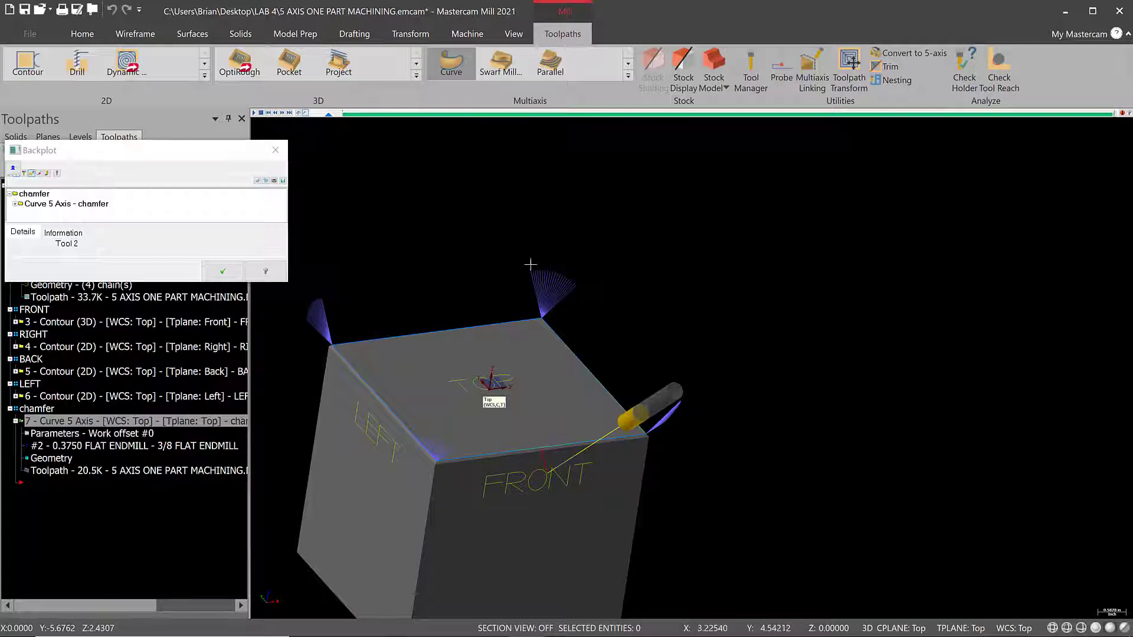
scroll(581, 381, "down", 5)
scroll(331, 344, "up", 7)
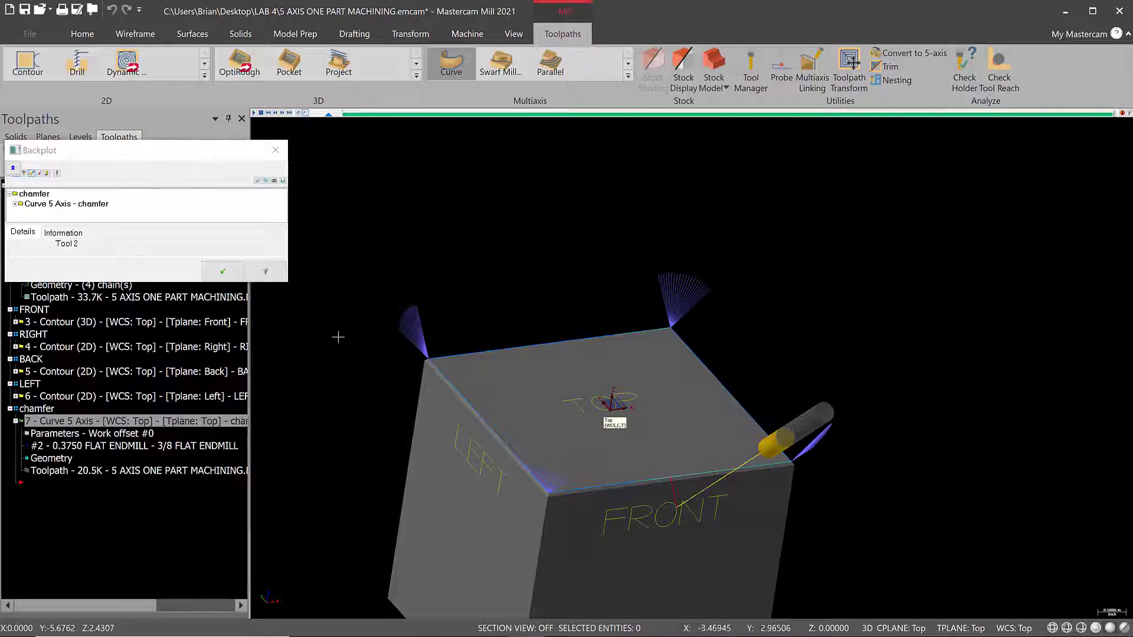
- Close the backplot, then review the Curve operation's roughing, filter, planes, entry/exit, axis limits and tool axis control settings and accept it
left_click(221, 275)
middle_click_drag(566, 386, 543, 460)
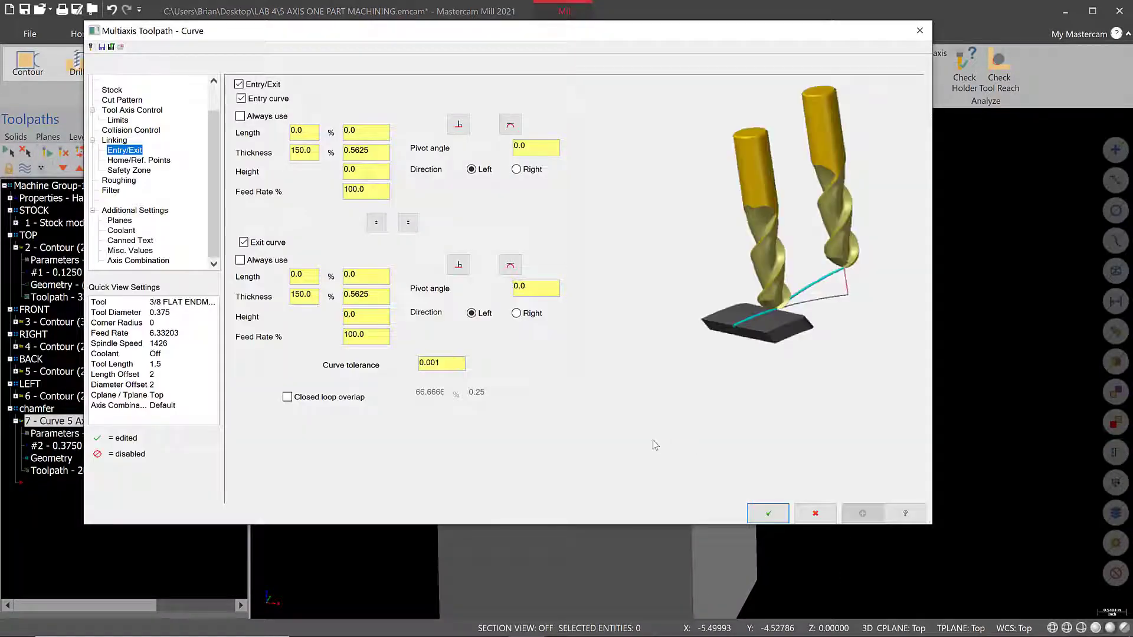
left_click(119, 181)
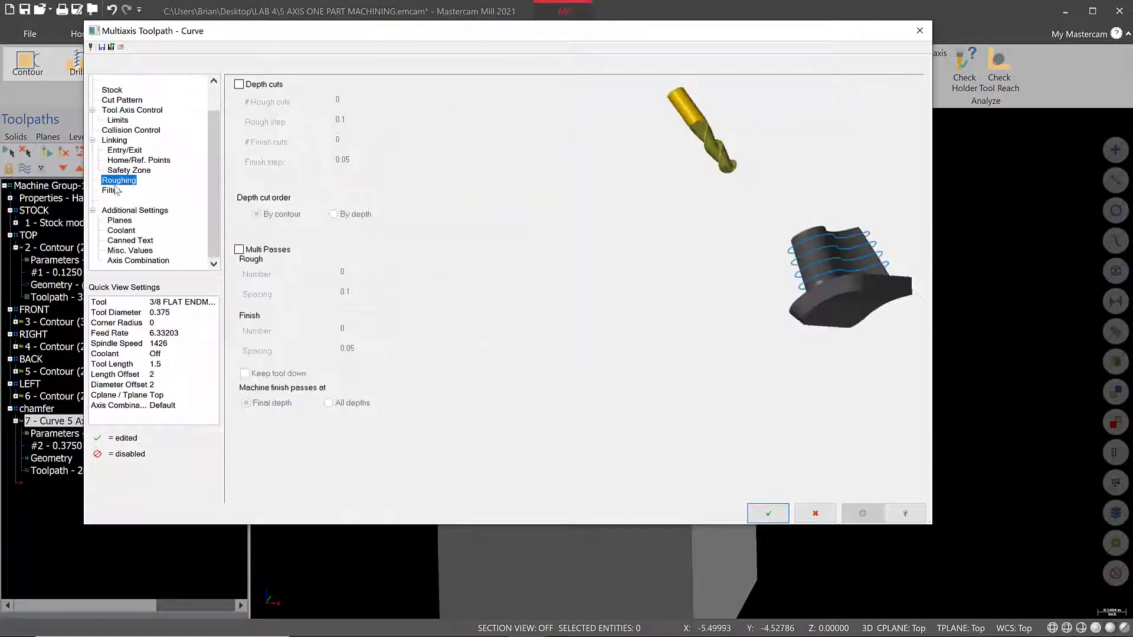
left_click(113, 190)
left_click(120, 220)
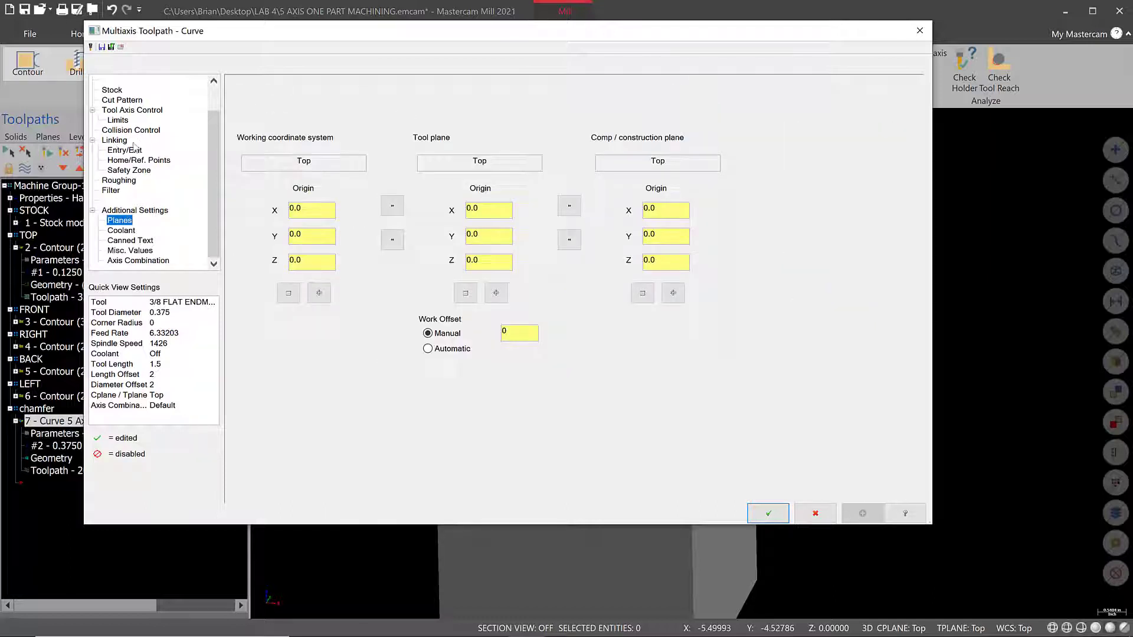
left_click(114, 140)
left_click(118, 150)
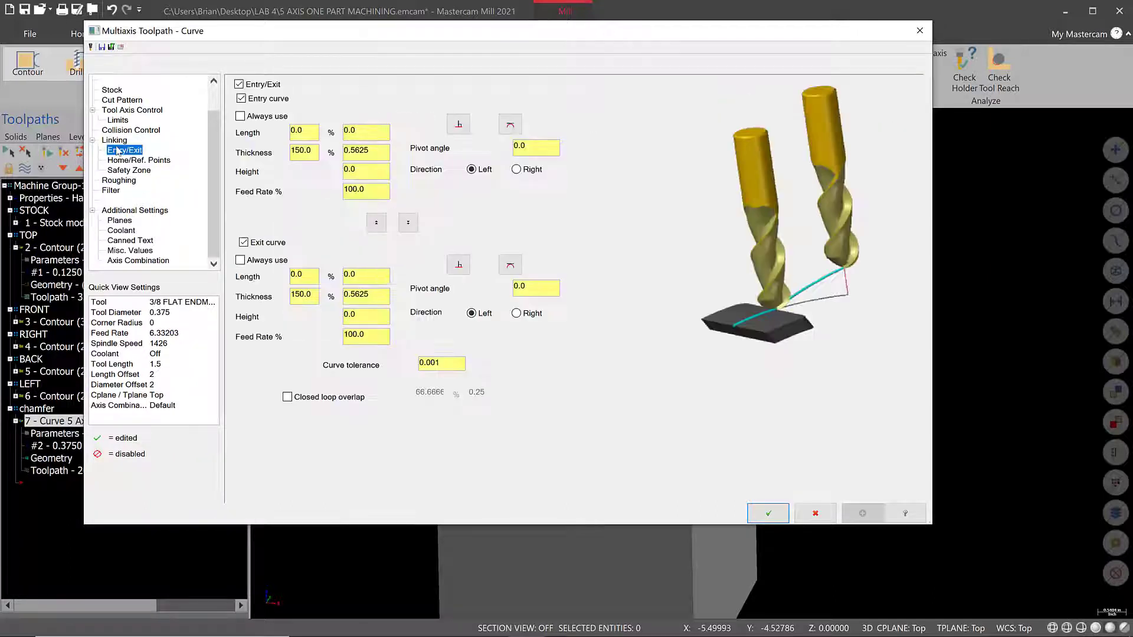
left_click(118, 120)
left_click(126, 110)
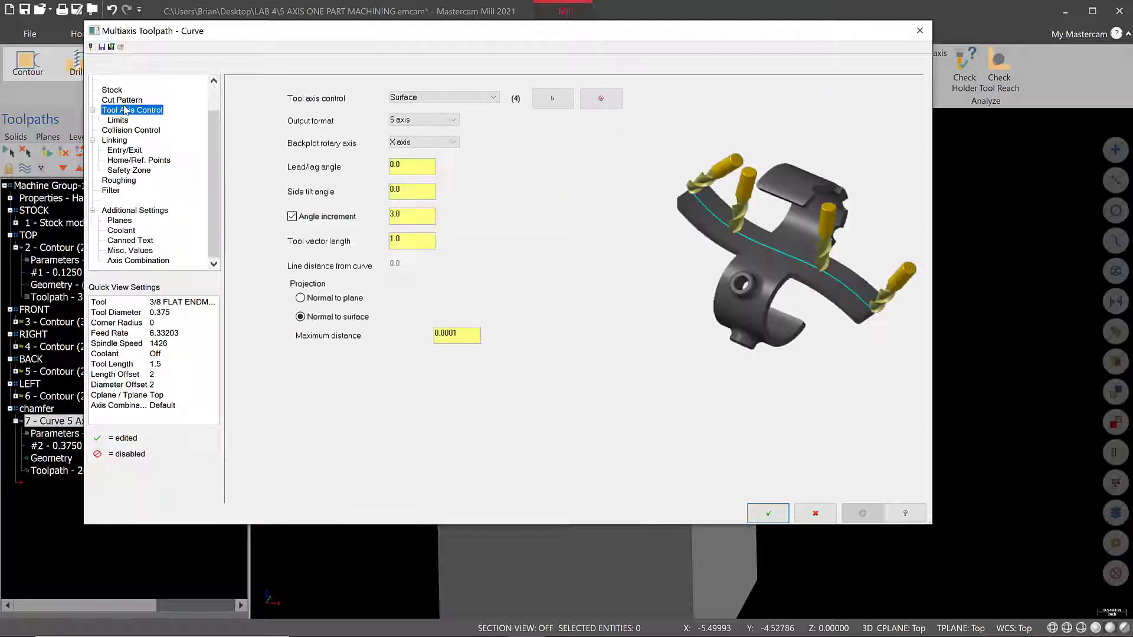
left_click(768, 513)
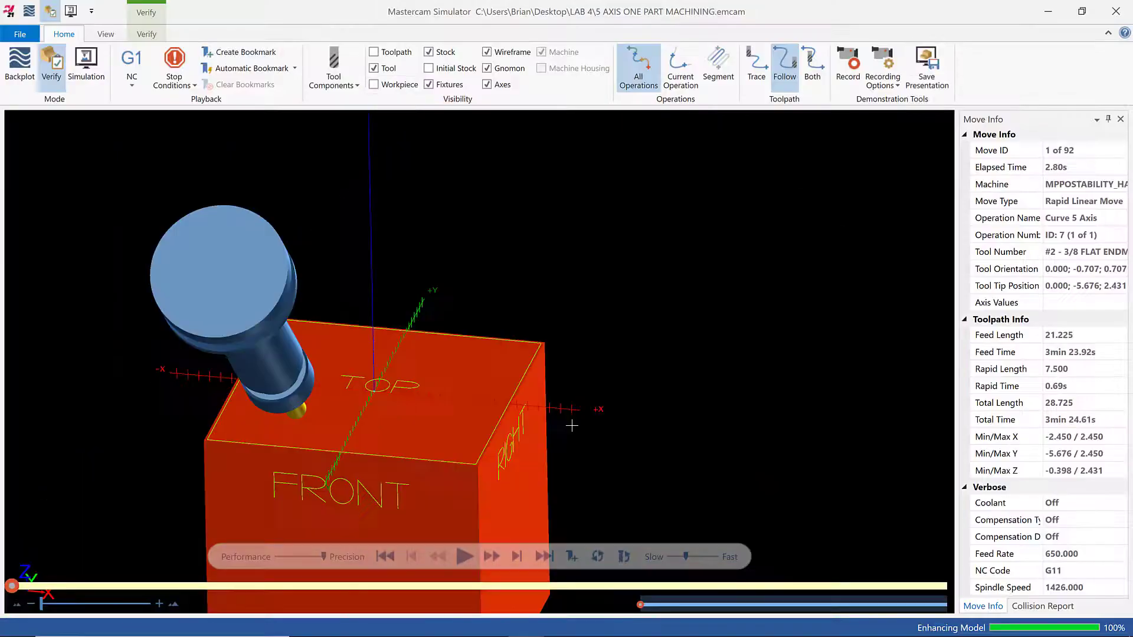
- Switch the simulator from Verify to full machine Simulation and run the chamfer operation on the trunnion table
scroll(571, 425, "down", 4)
scroll(370, 434, "up", 4)
left_click(86, 62)
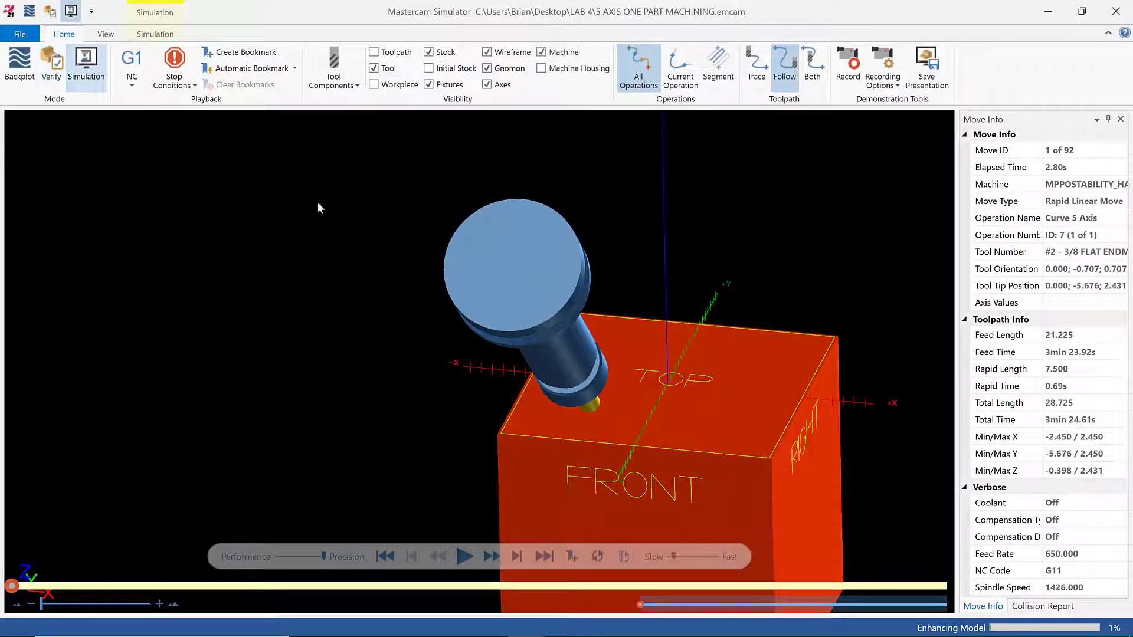
middle_click_drag(627, 407, 668, 396)
scroll(628, 376, "up", 2)
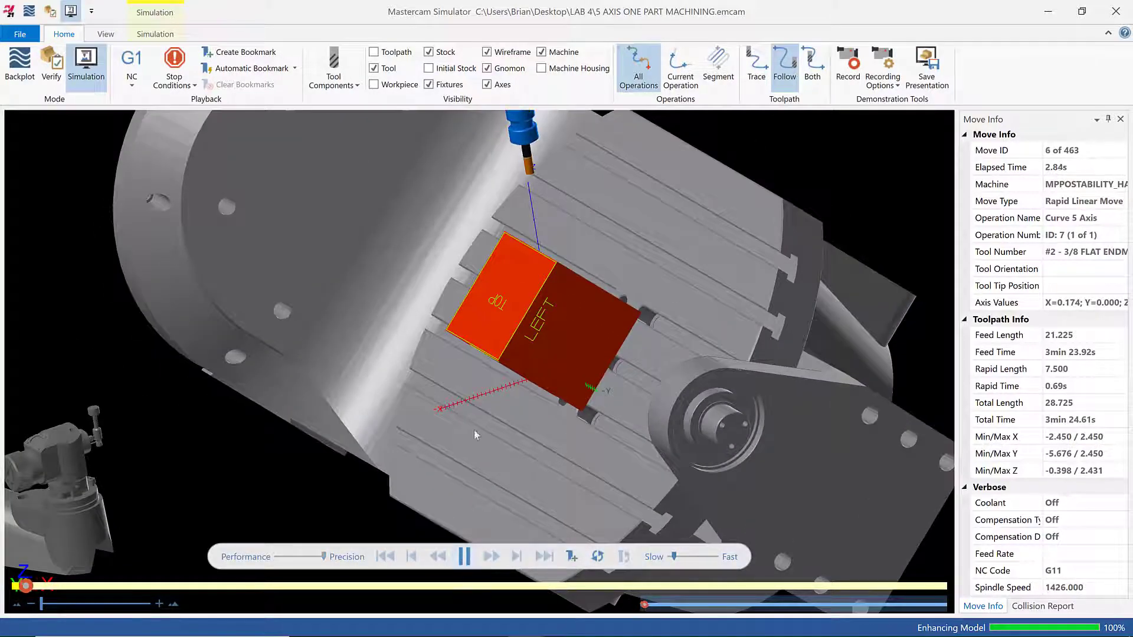
scroll(579, 302, "up", 3)
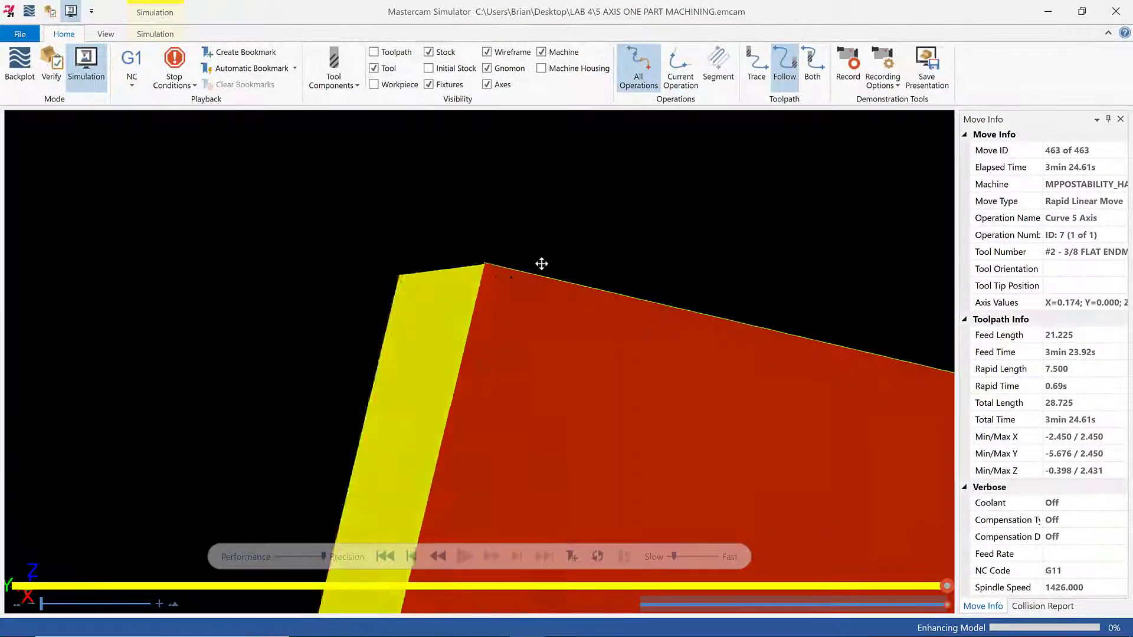
- Inspect the machined chamfer at the corners around the part's top face from several sides, and close the simulator
middle_click_drag(542, 264, 529, 277)
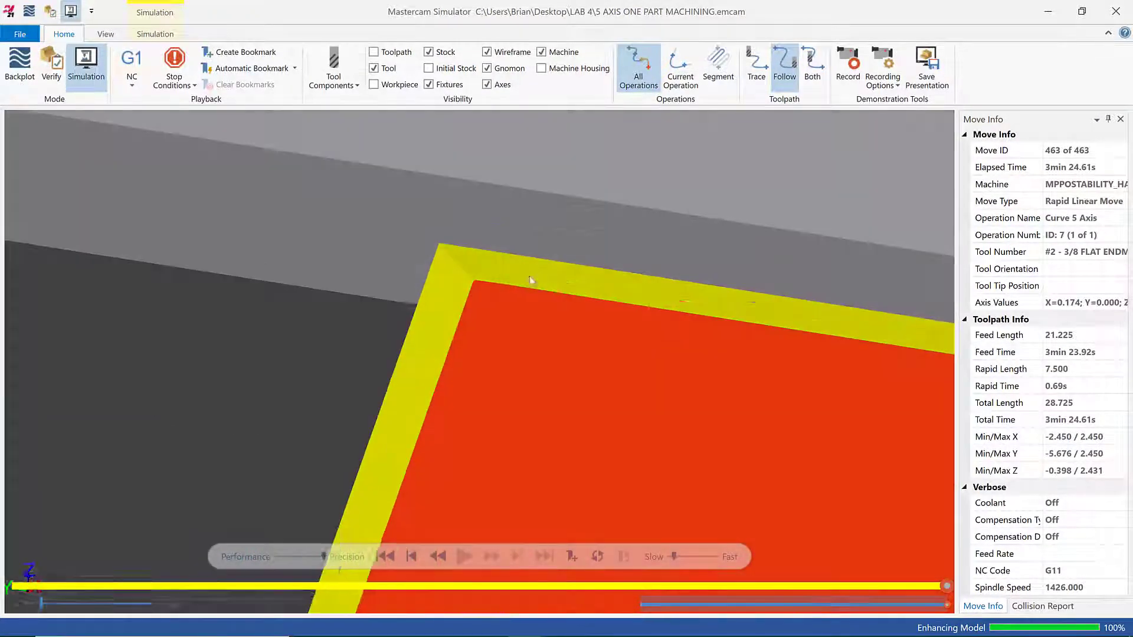
scroll(530, 279, "down", 3)
scroll(543, 445, "down", 10)
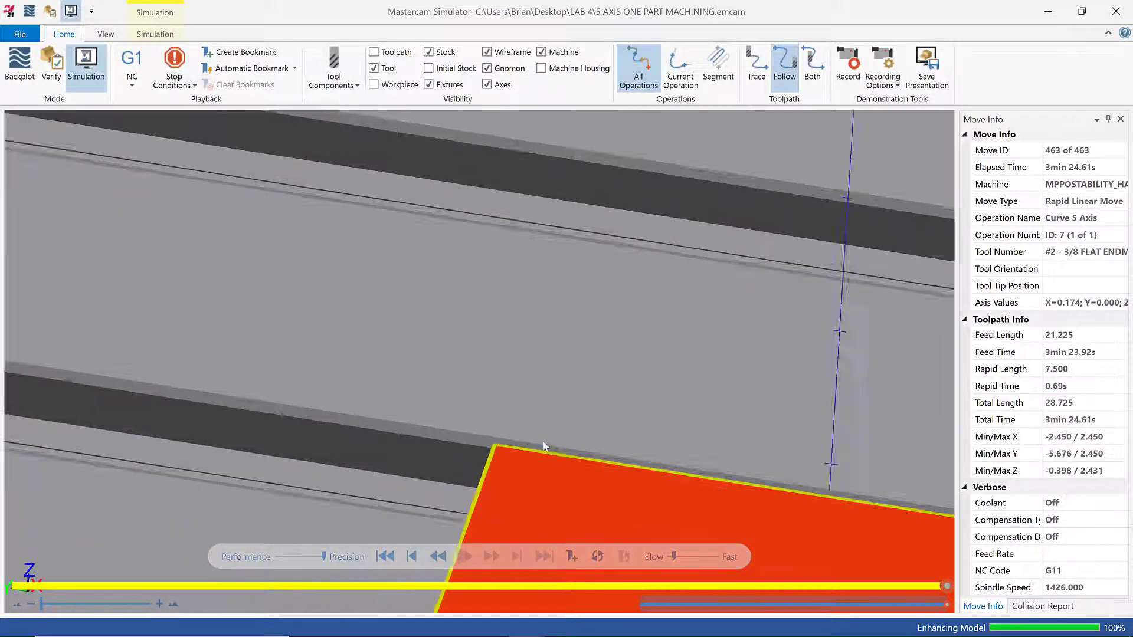
scroll(546, 496, "up", 10)
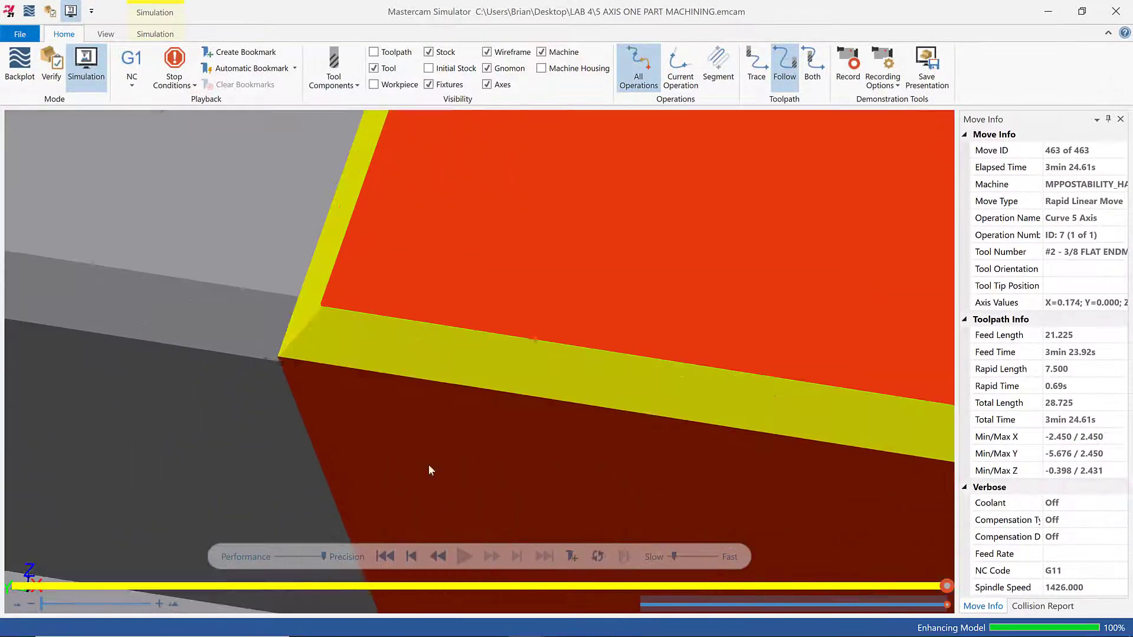
scroll(295, 352, "down", 5)
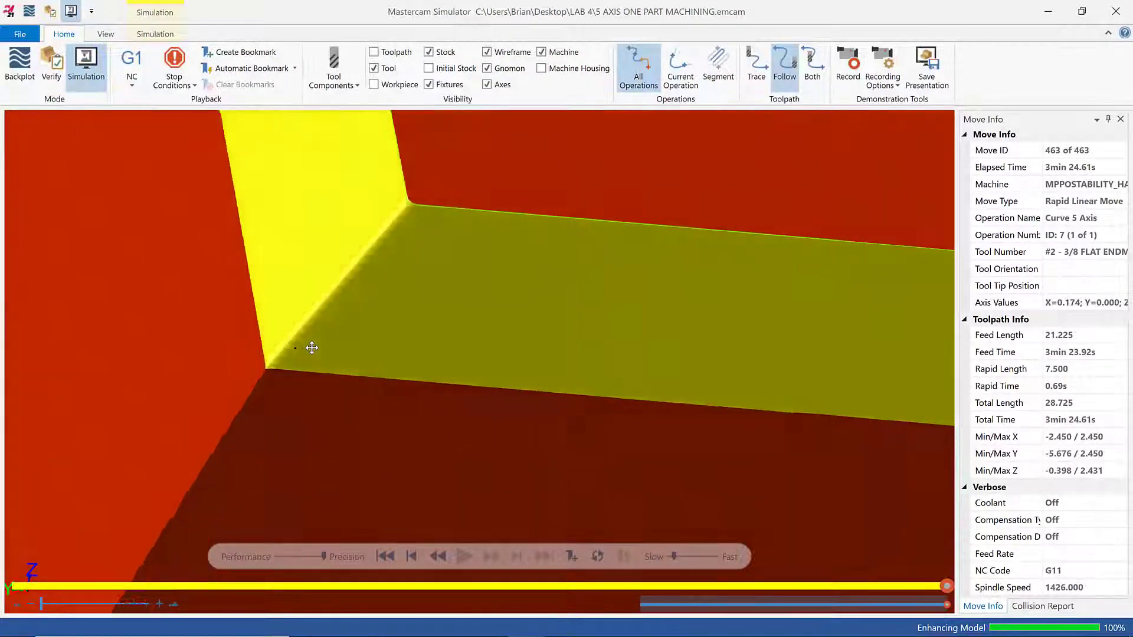
scroll(308, 355, "down", 4)
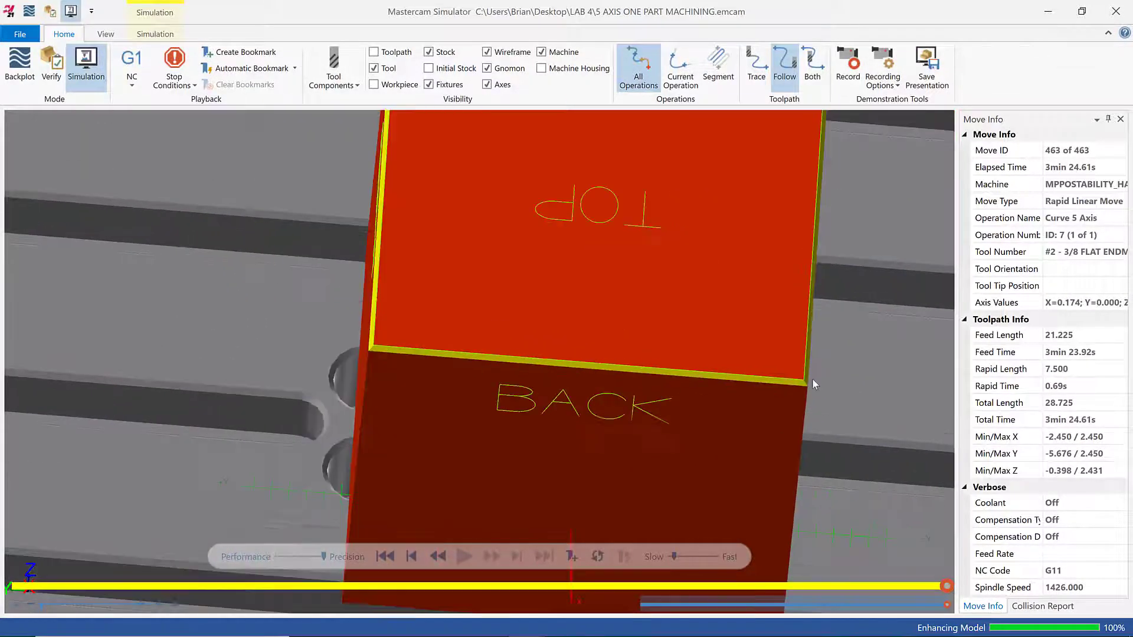
scroll(812, 377, "up", 8)
scroll(796, 392, "up", 1)
scroll(629, 395, "down", 5)
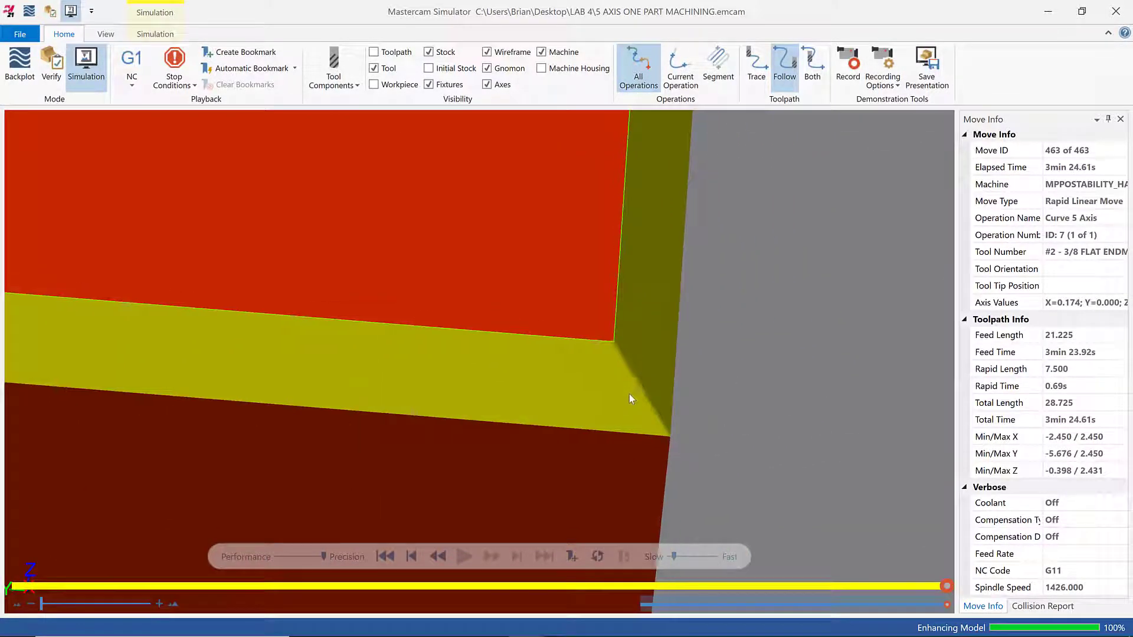
left_click(1115, 11)
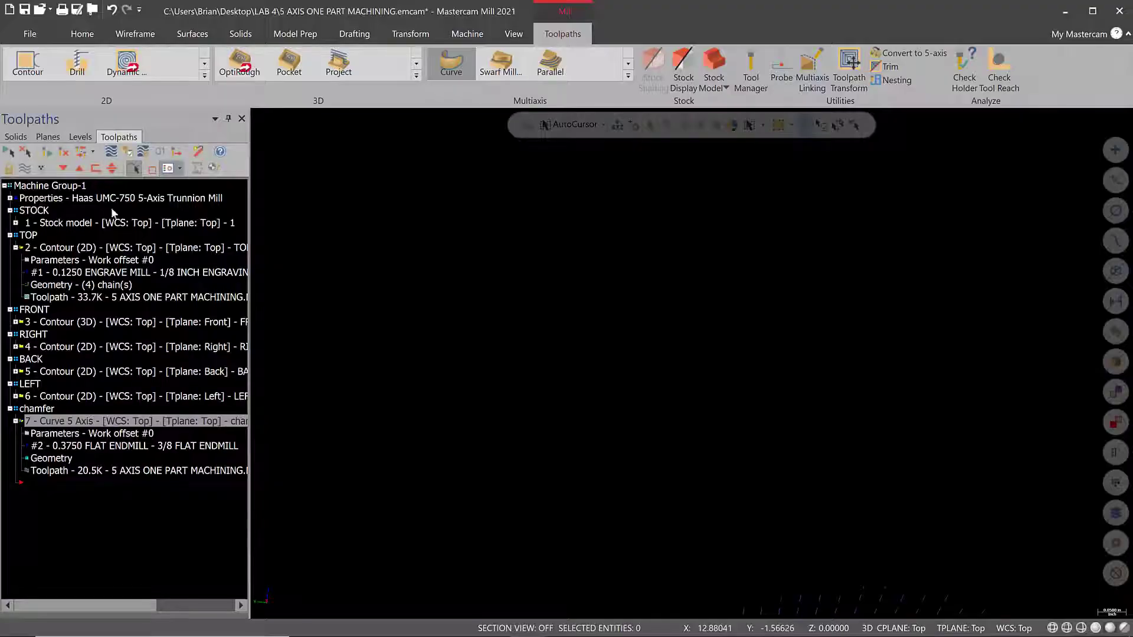
- Backplot the chamfer toolpath from an isometric view fitted to the part
left_click(129, 154)
right_click(762, 207)
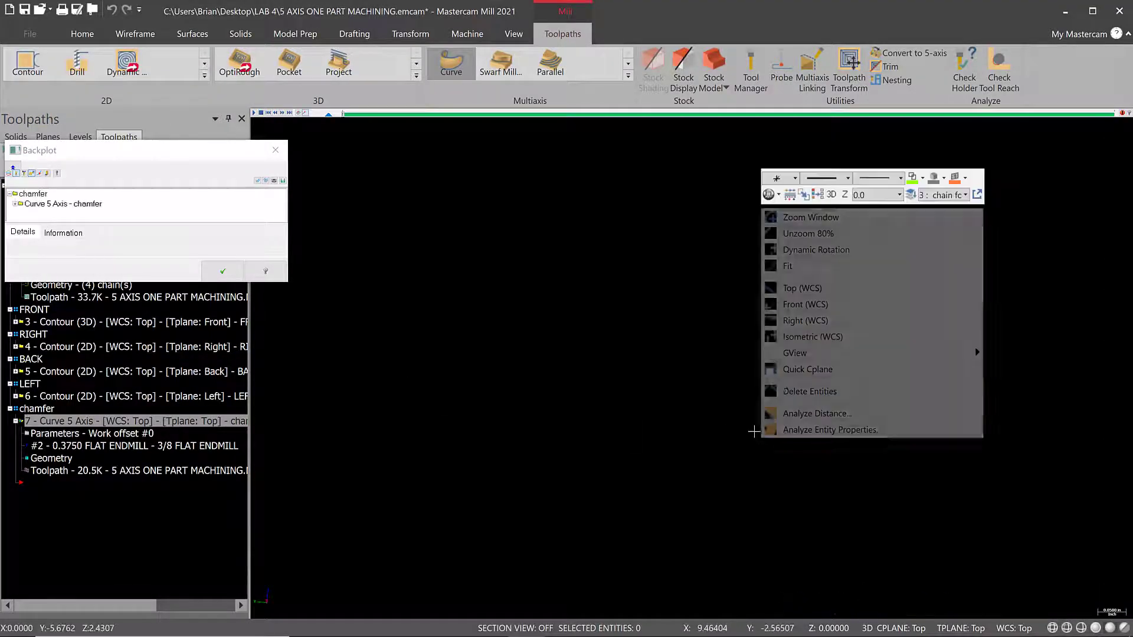
left_click(791, 266)
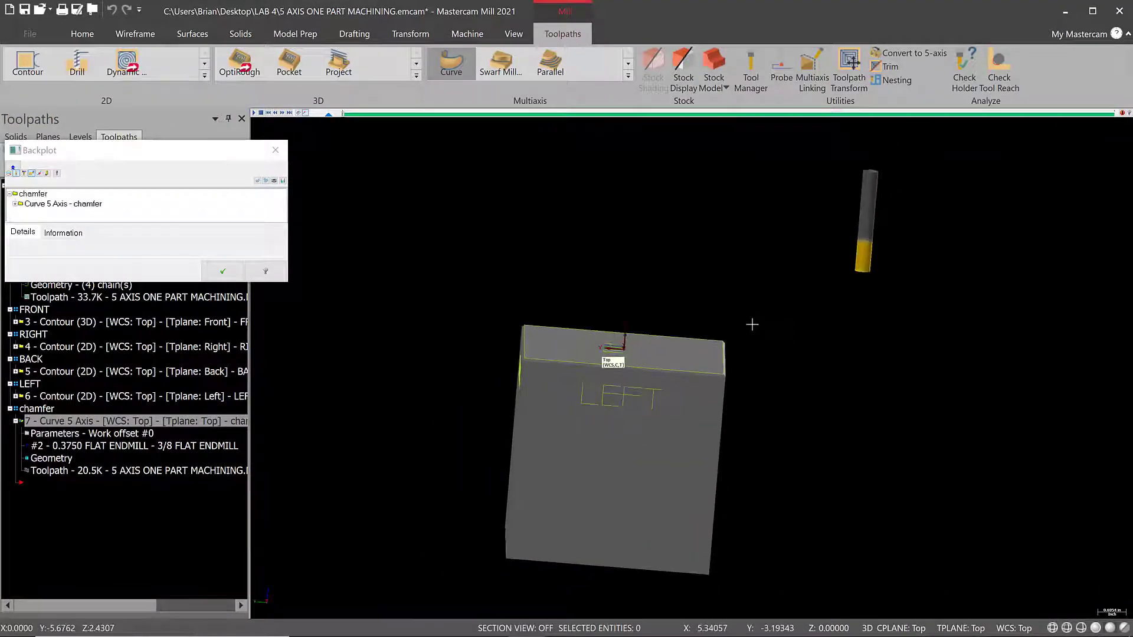
right_click(670, 215)
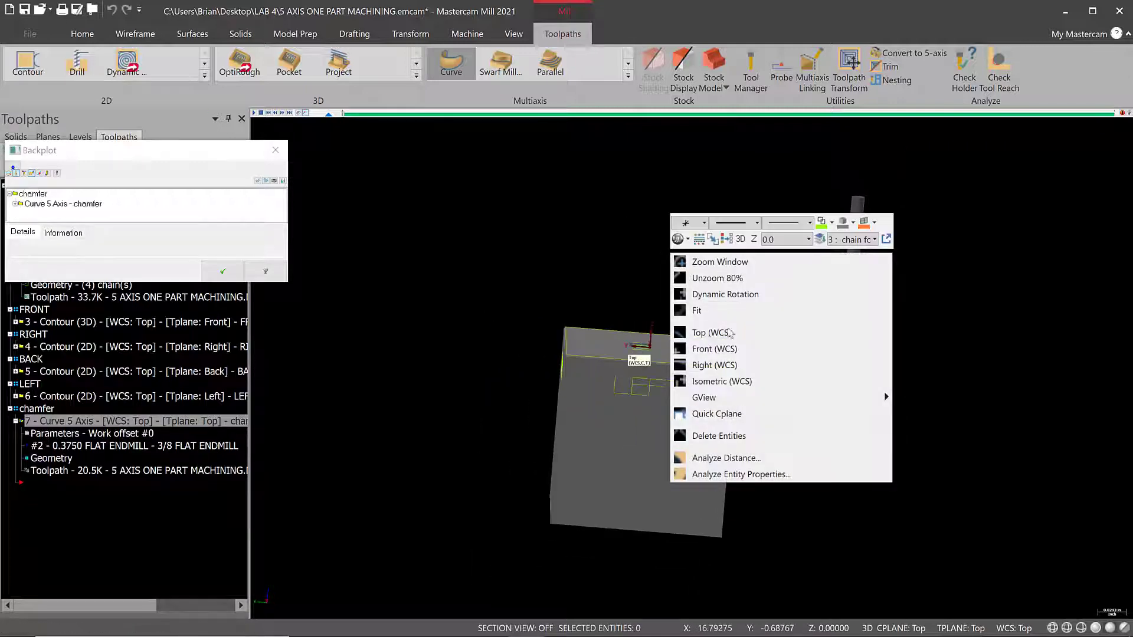
left_click(729, 383)
scroll(727, 385, "down", 6)
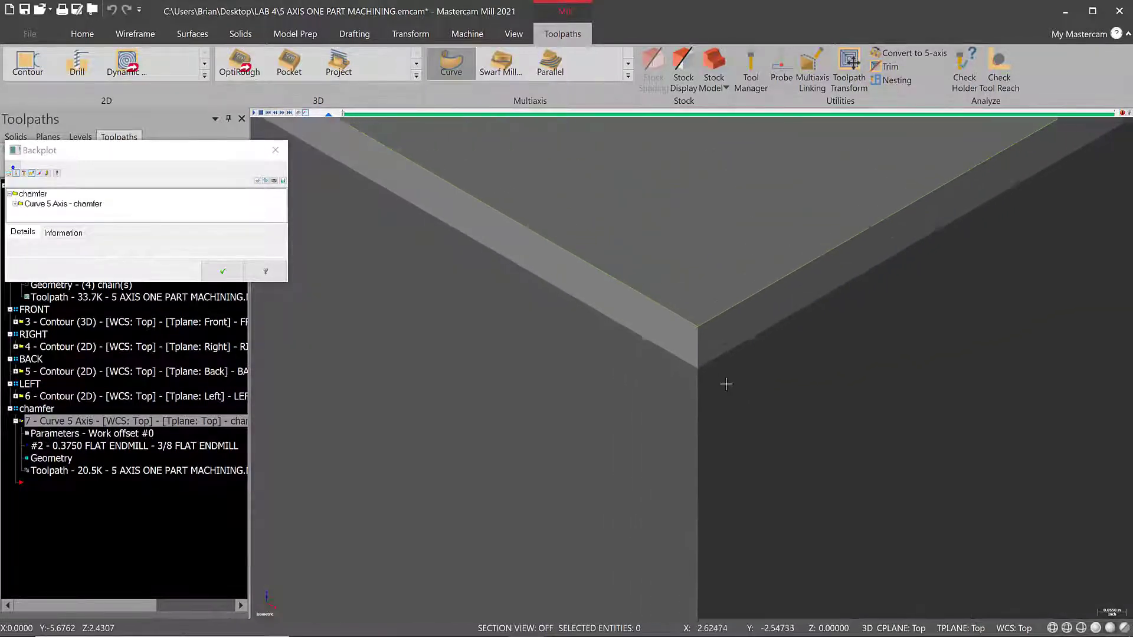
scroll(726, 377, "down", 5)
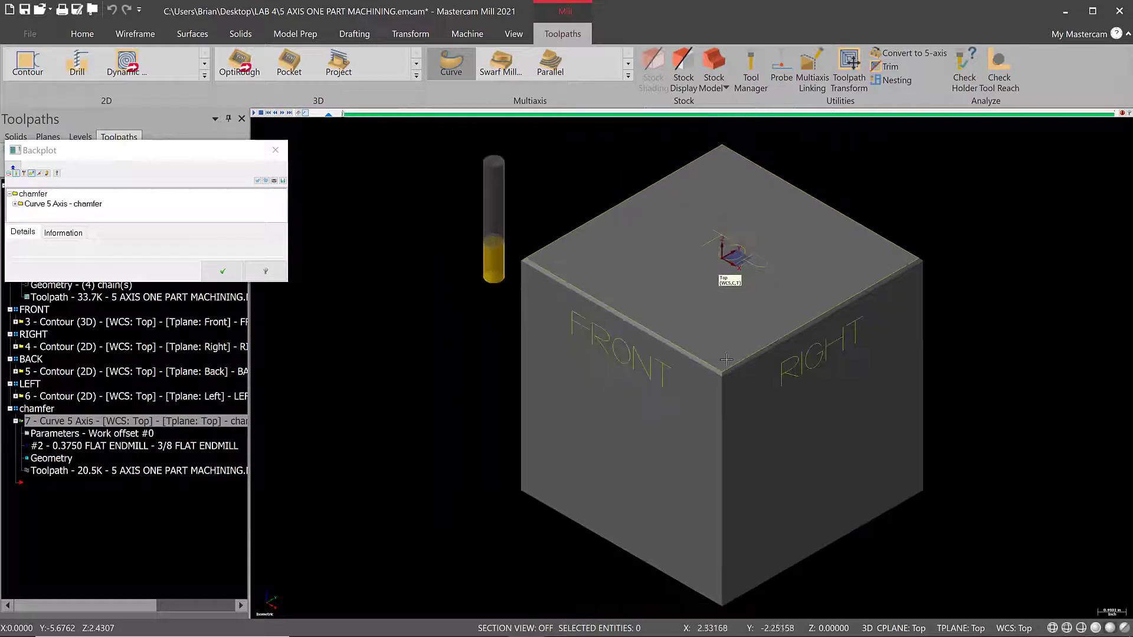
scroll(855, 162, "up", 2)
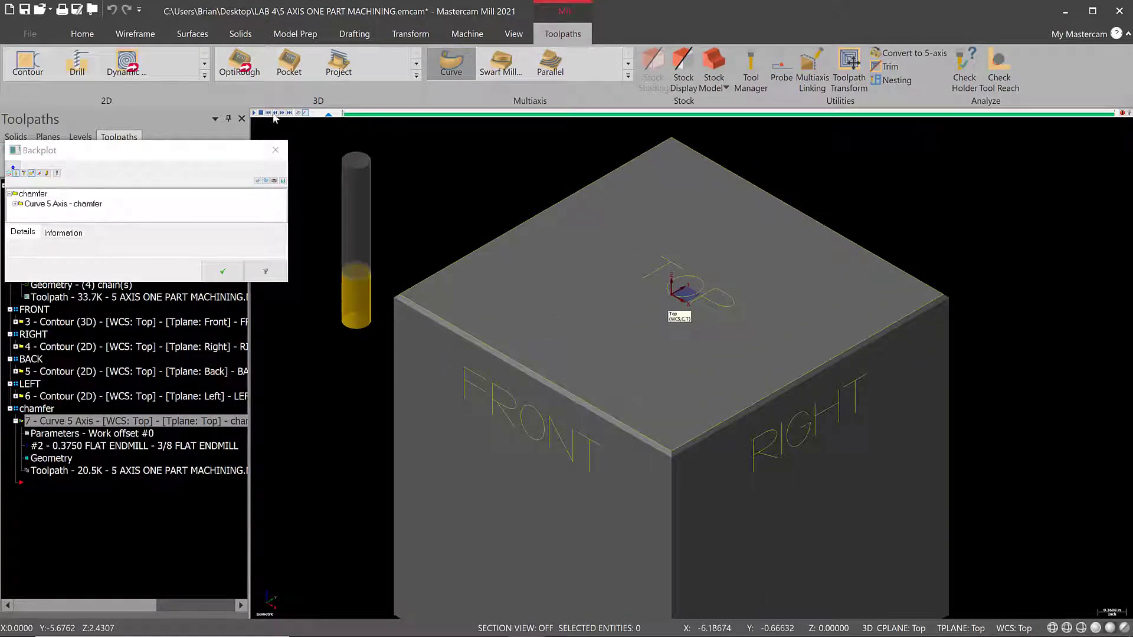
left_click(254, 113)
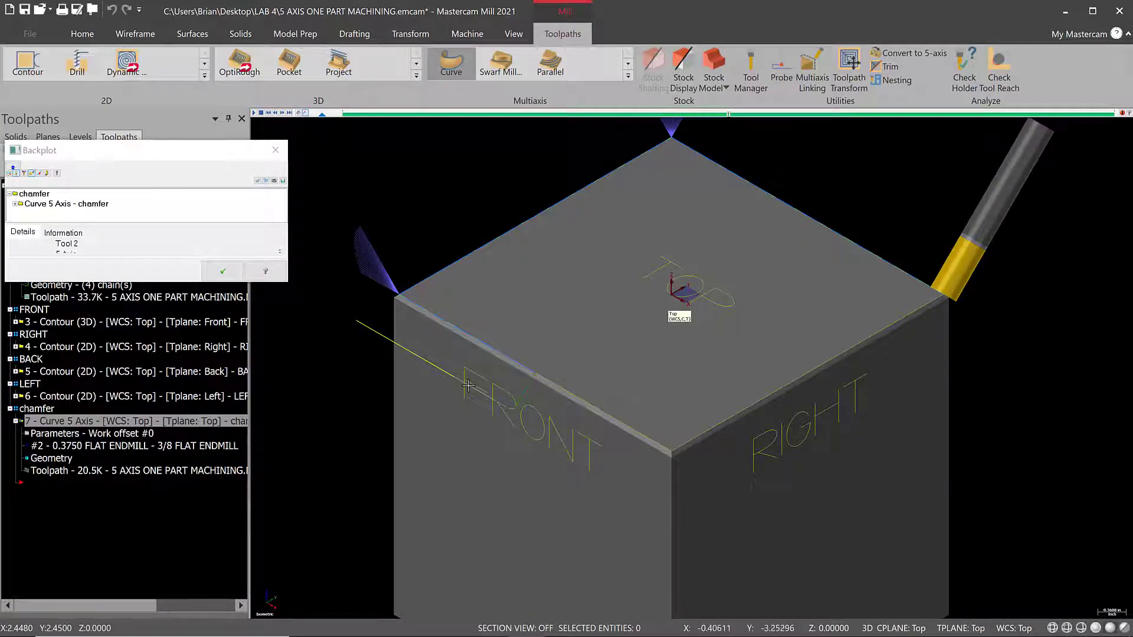
- Examine how the endmill tip pivots around the part's top corners during the backplot, and close the backplot
scroll(971, 309, "up", 8)
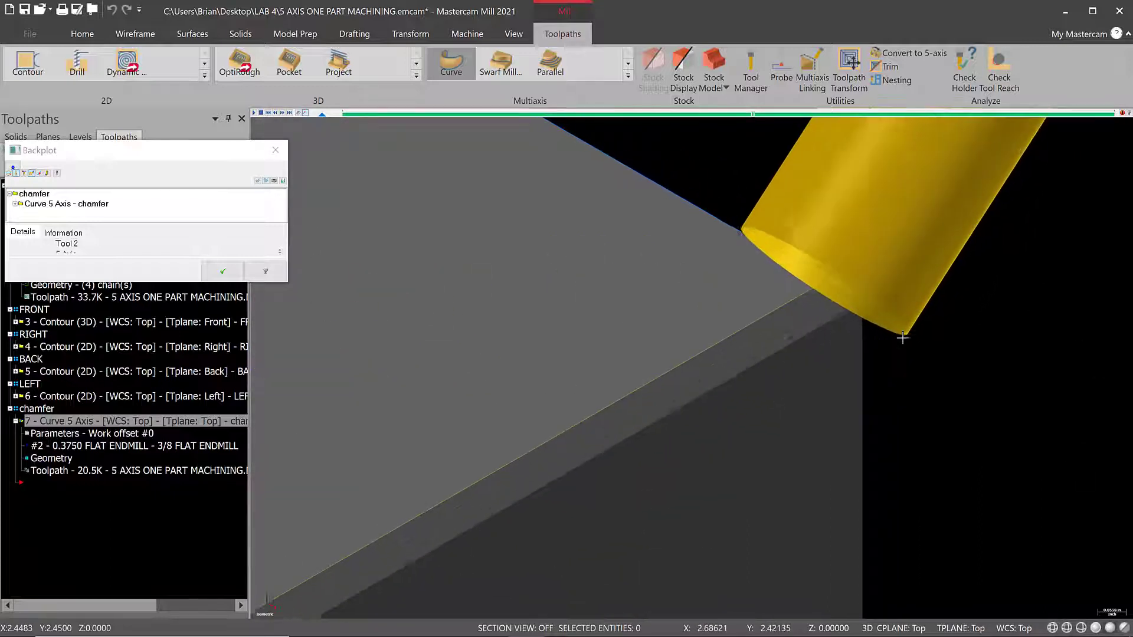
middle_click_drag(815, 337, 765, 235)
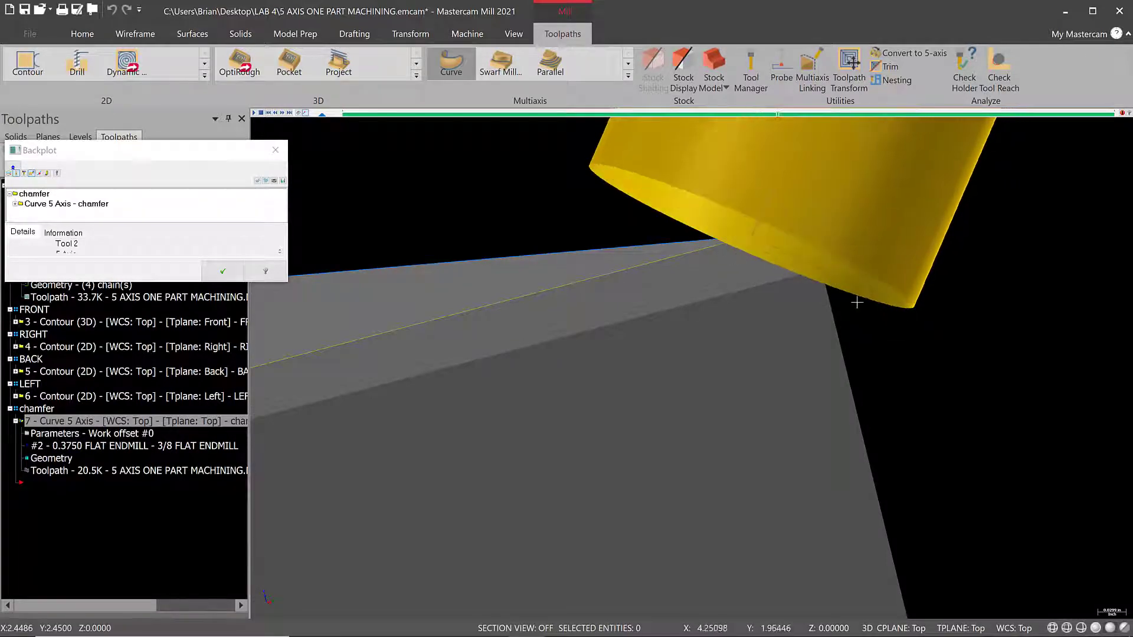
middle_click_drag(857, 301, 696, 218)
scroll(696, 218, "down", 1)
scroll(348, 197, "up", 8)
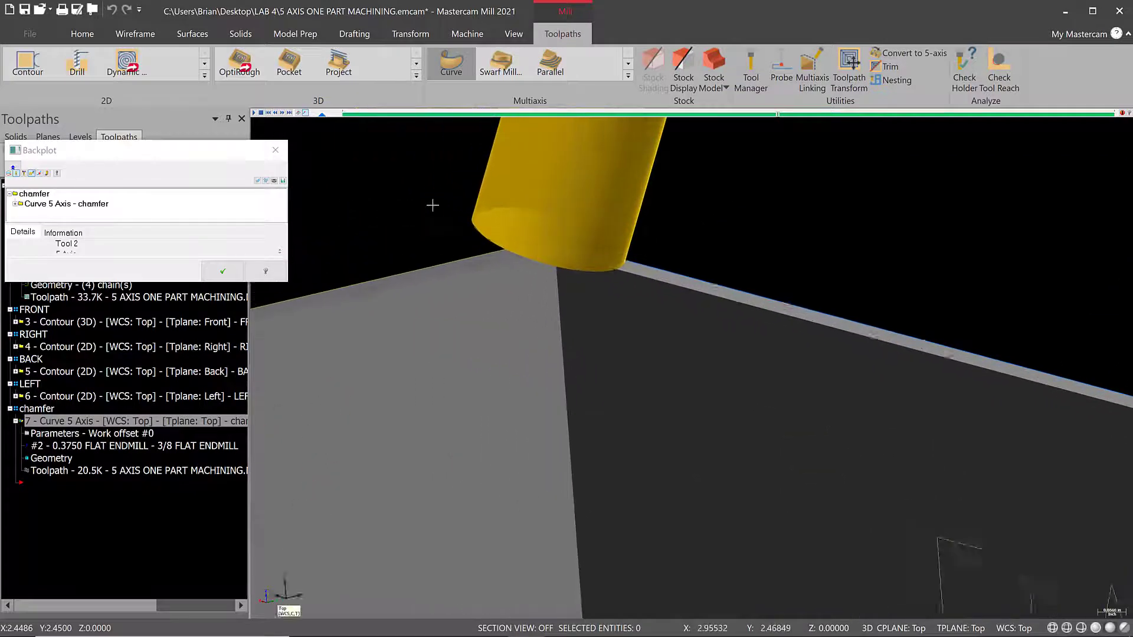
middle_click_drag(618, 288, 581, 264)
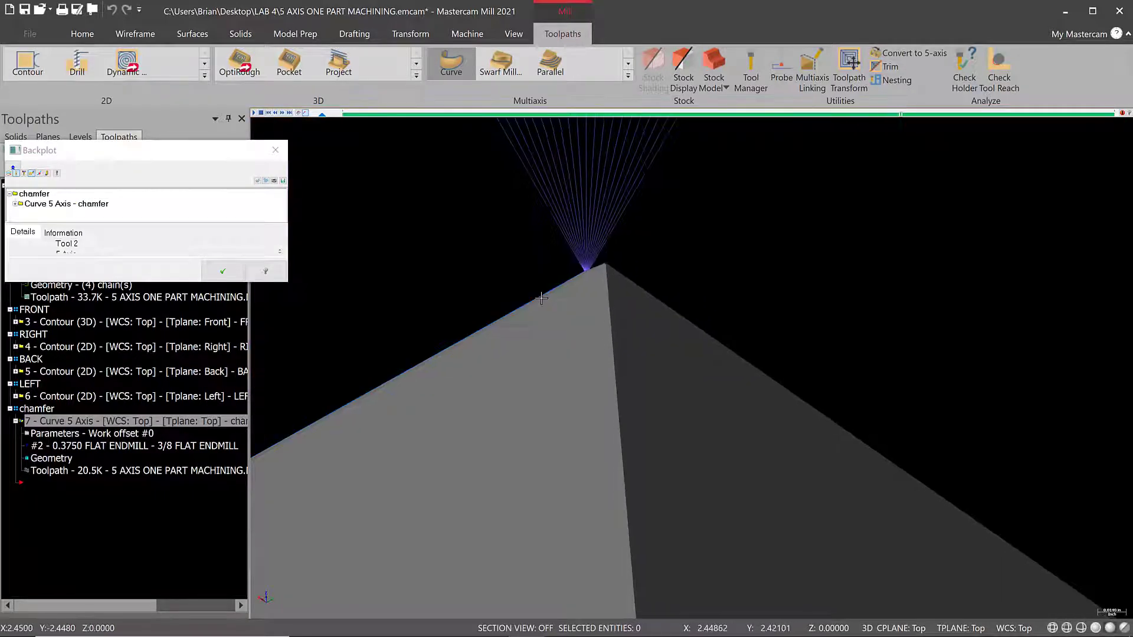
scroll(367, 367, "down", 2)
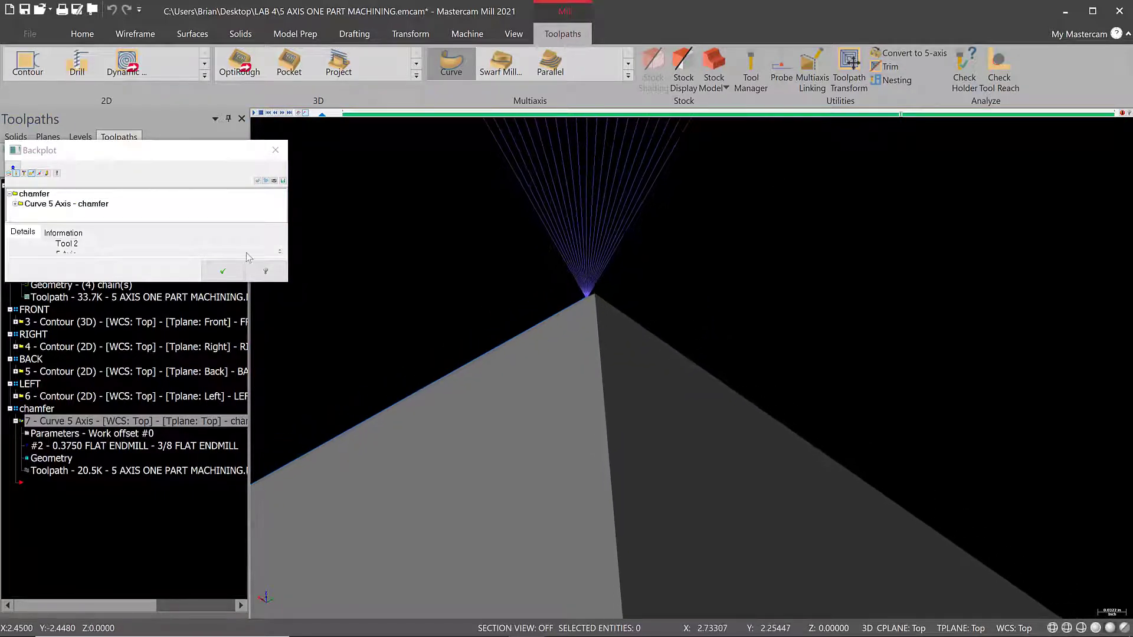
left_click(222, 272)
- Restore the isometric view of the part and examine the tool vectors at its top corners
scroll(594, 355, "down", 15)
right_click(446, 269)
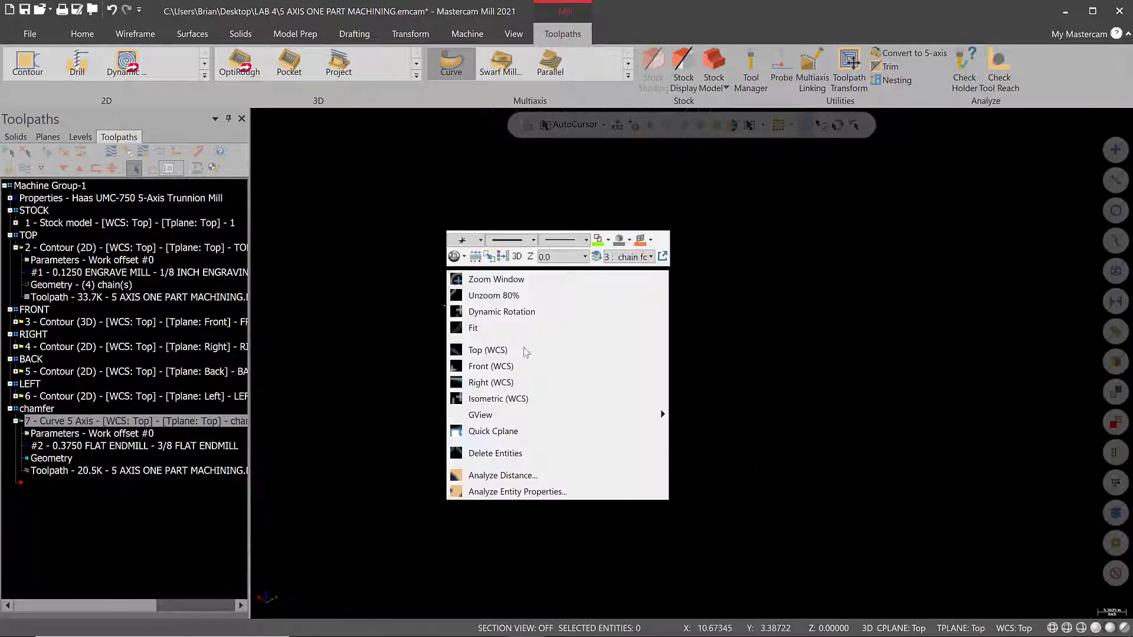
left_click(497, 398)
right_click(459, 210)
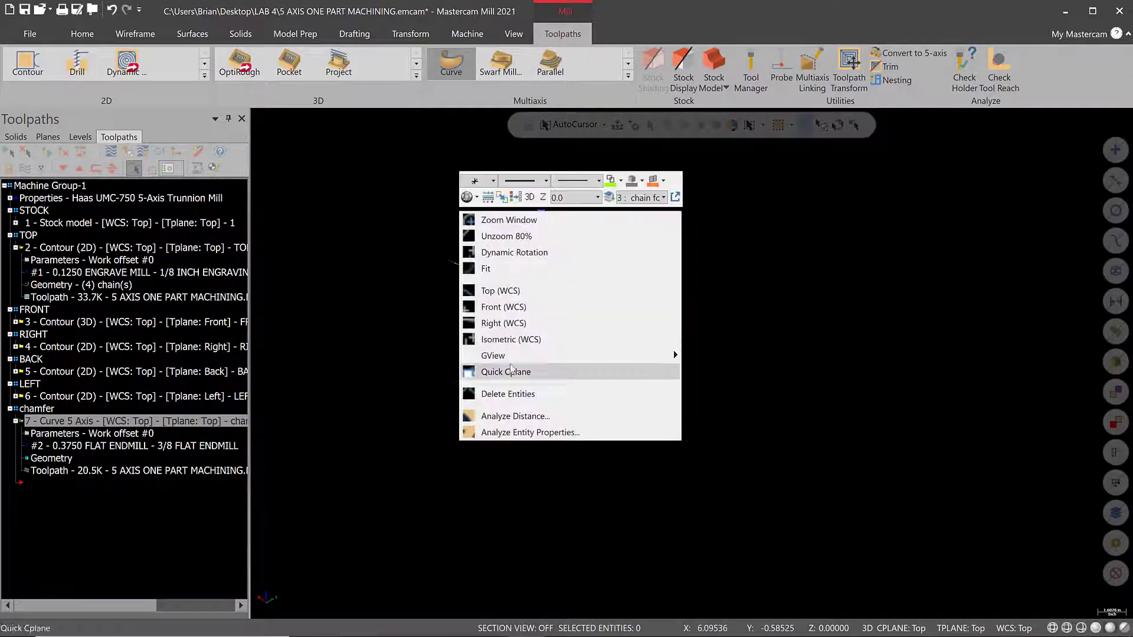
left_click(511, 339)
scroll(565, 336, "up", 10)
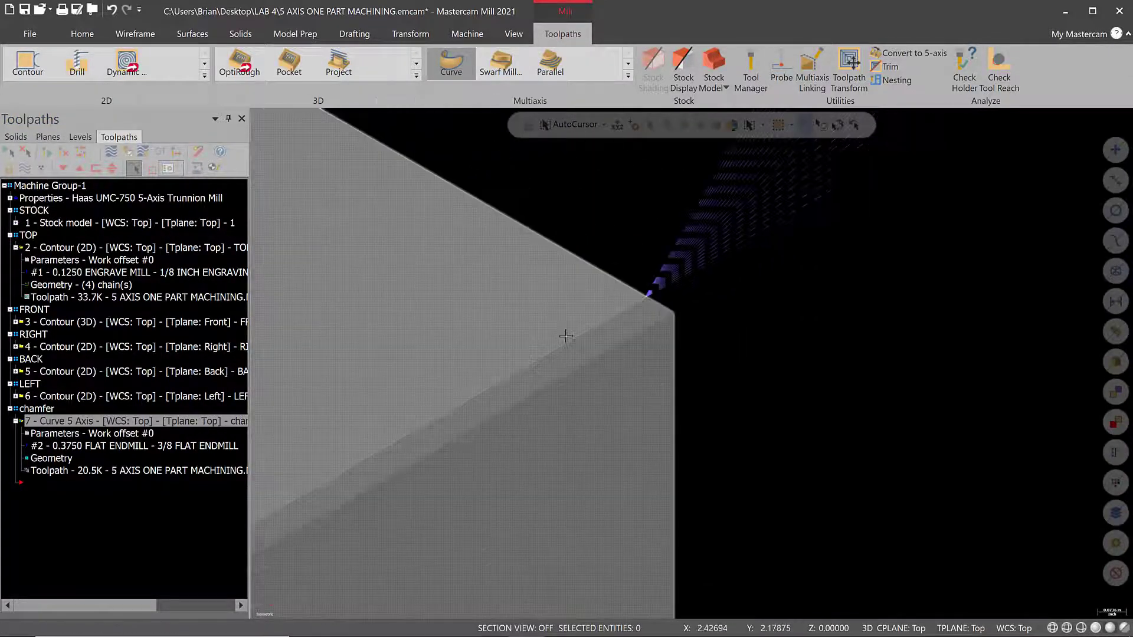
scroll(565, 336, "down", 8)
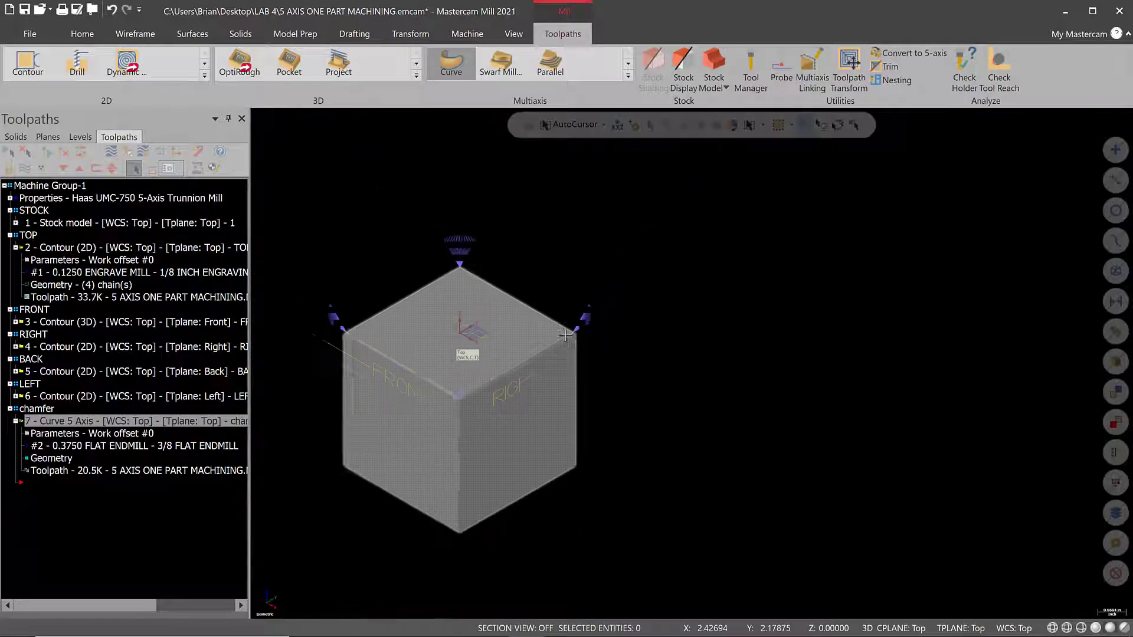
scroll(323, 376, "up", 2)
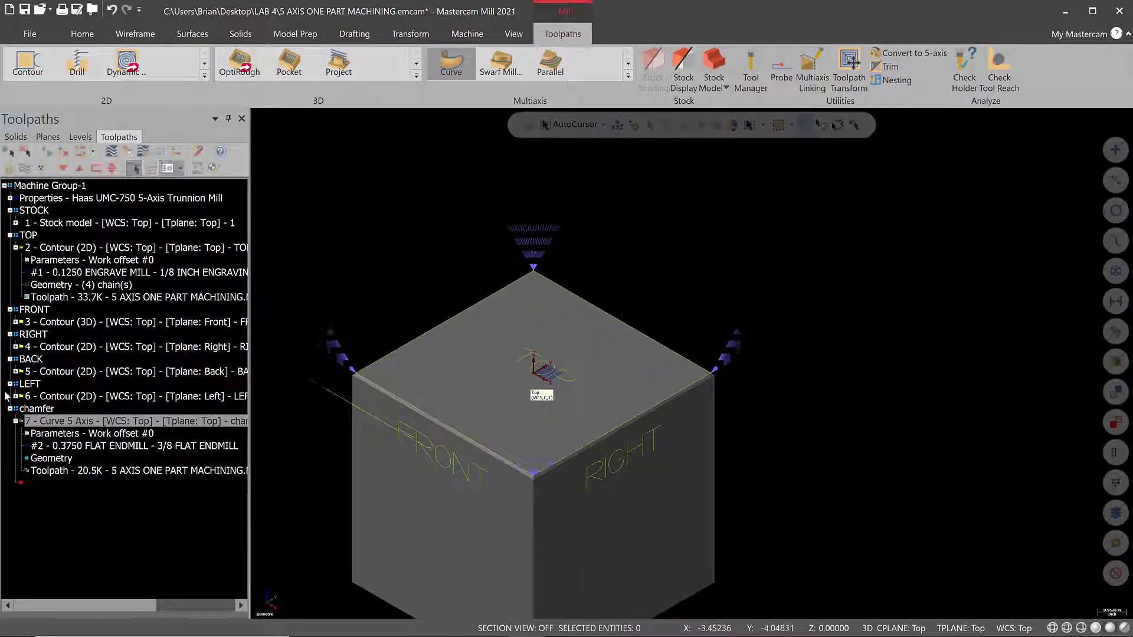